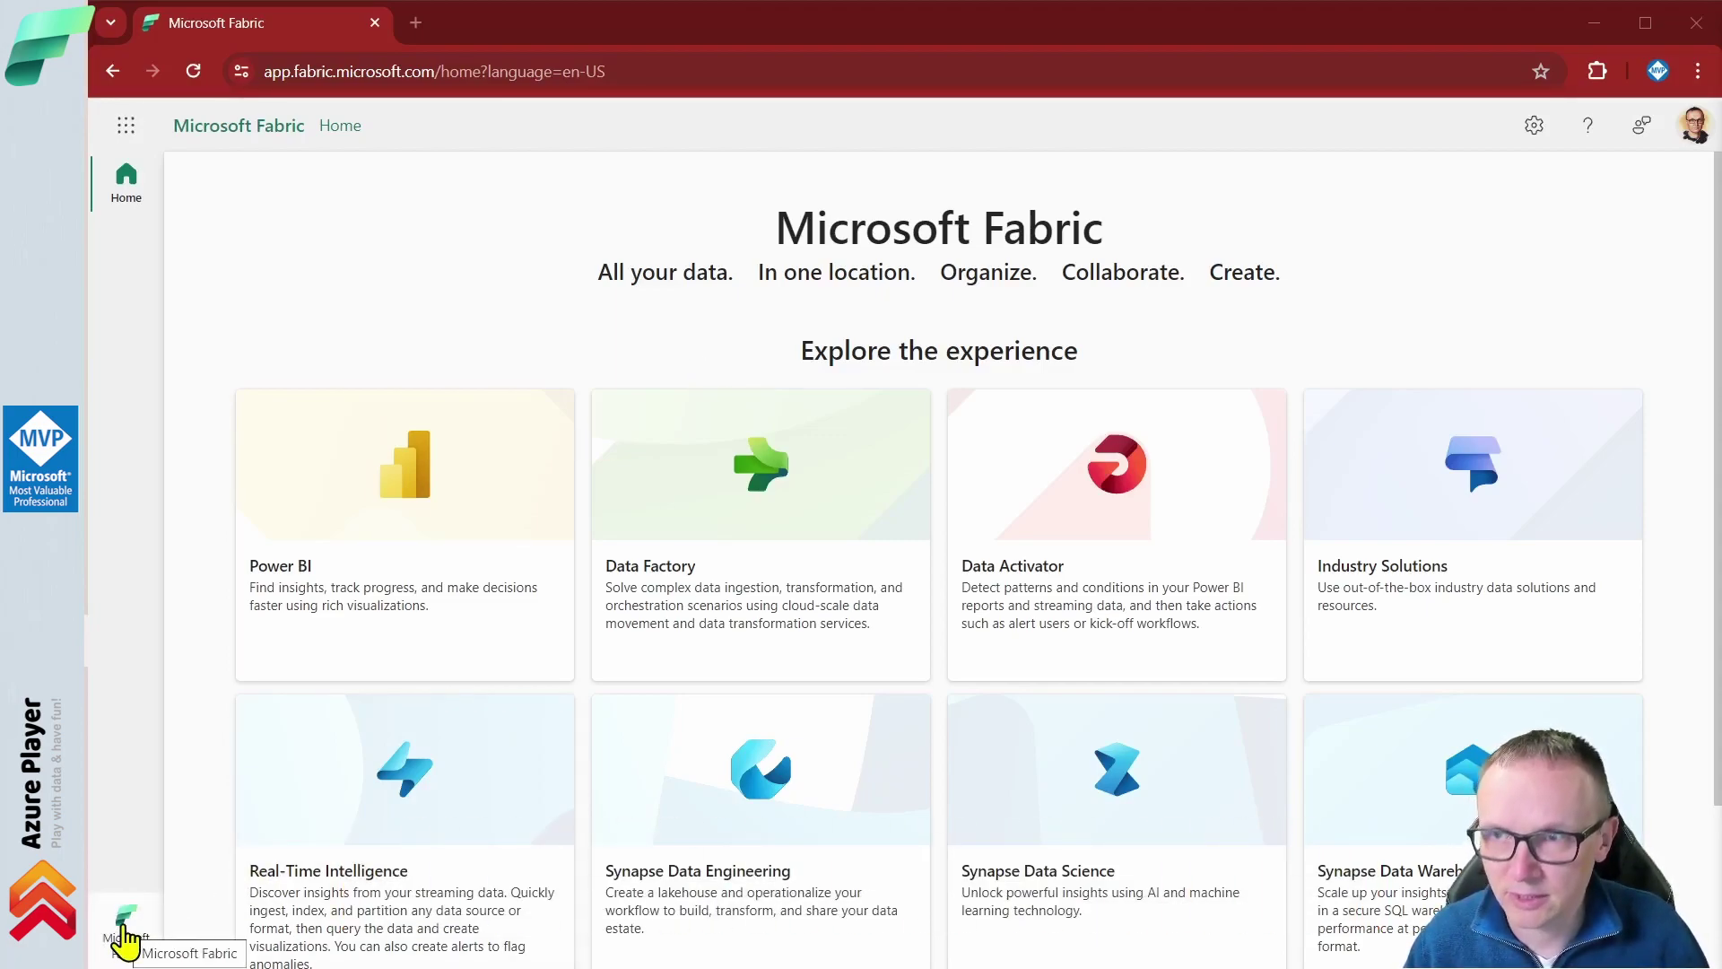
Switch to the Synapse Data Engineering experience and create a new lakehouse named Lab05.
left_click(125, 929)
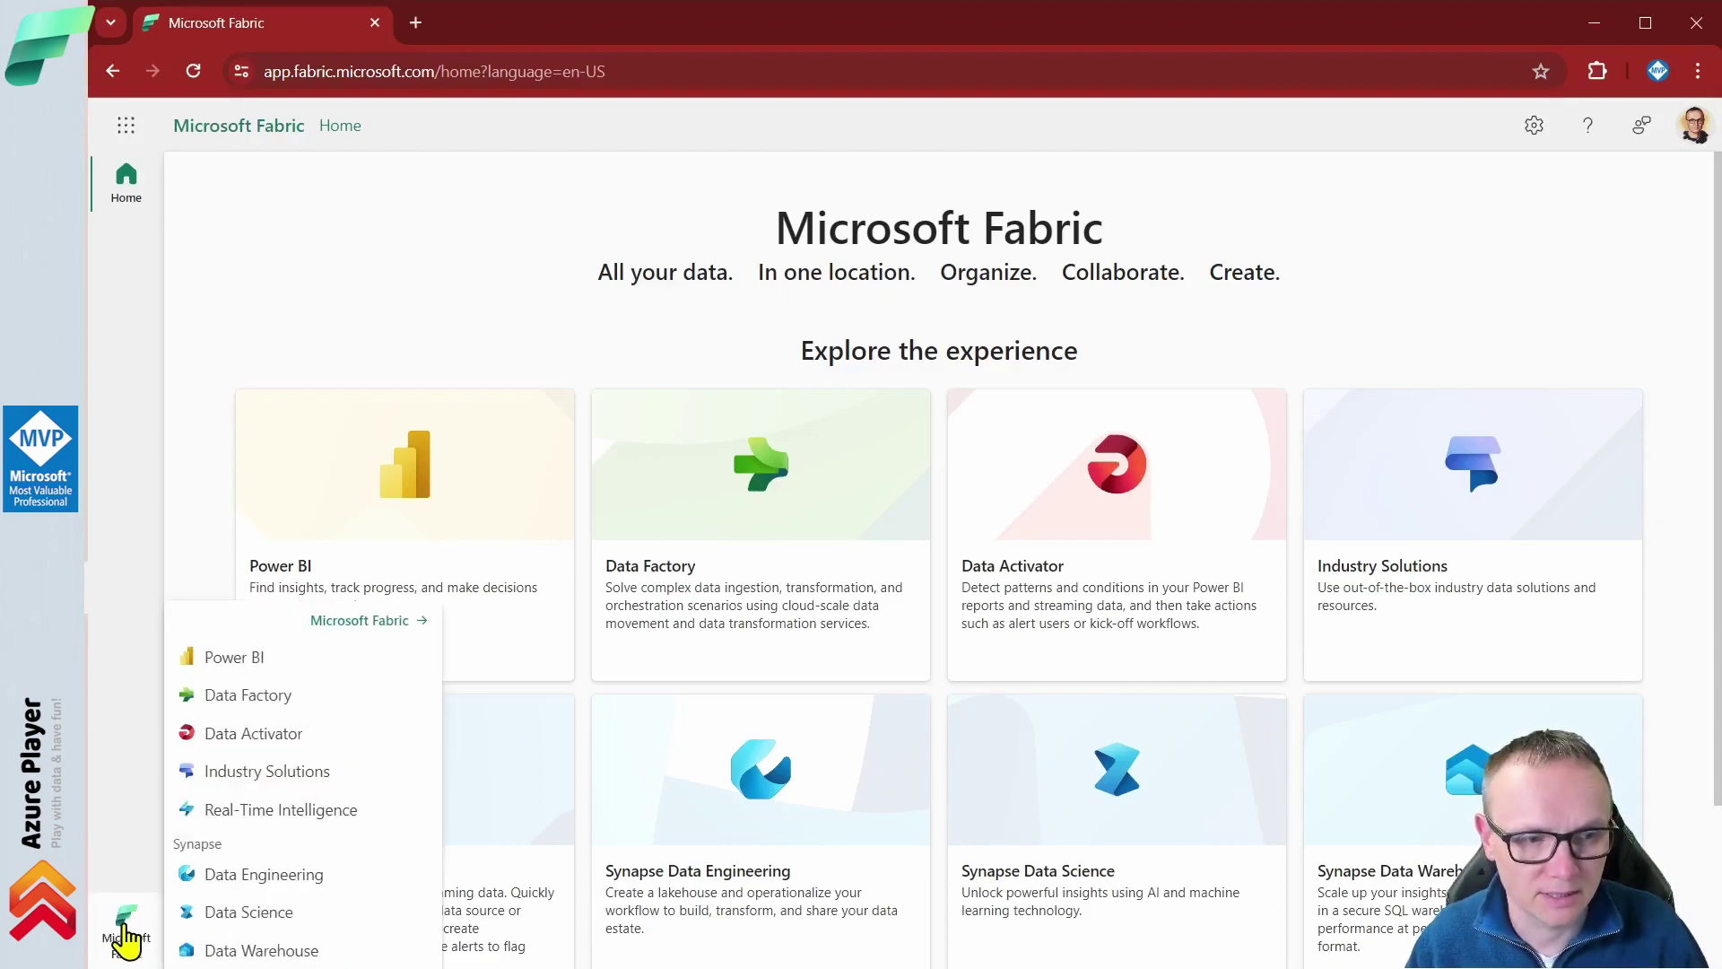
left_click(269, 877)
left_click(315, 351)
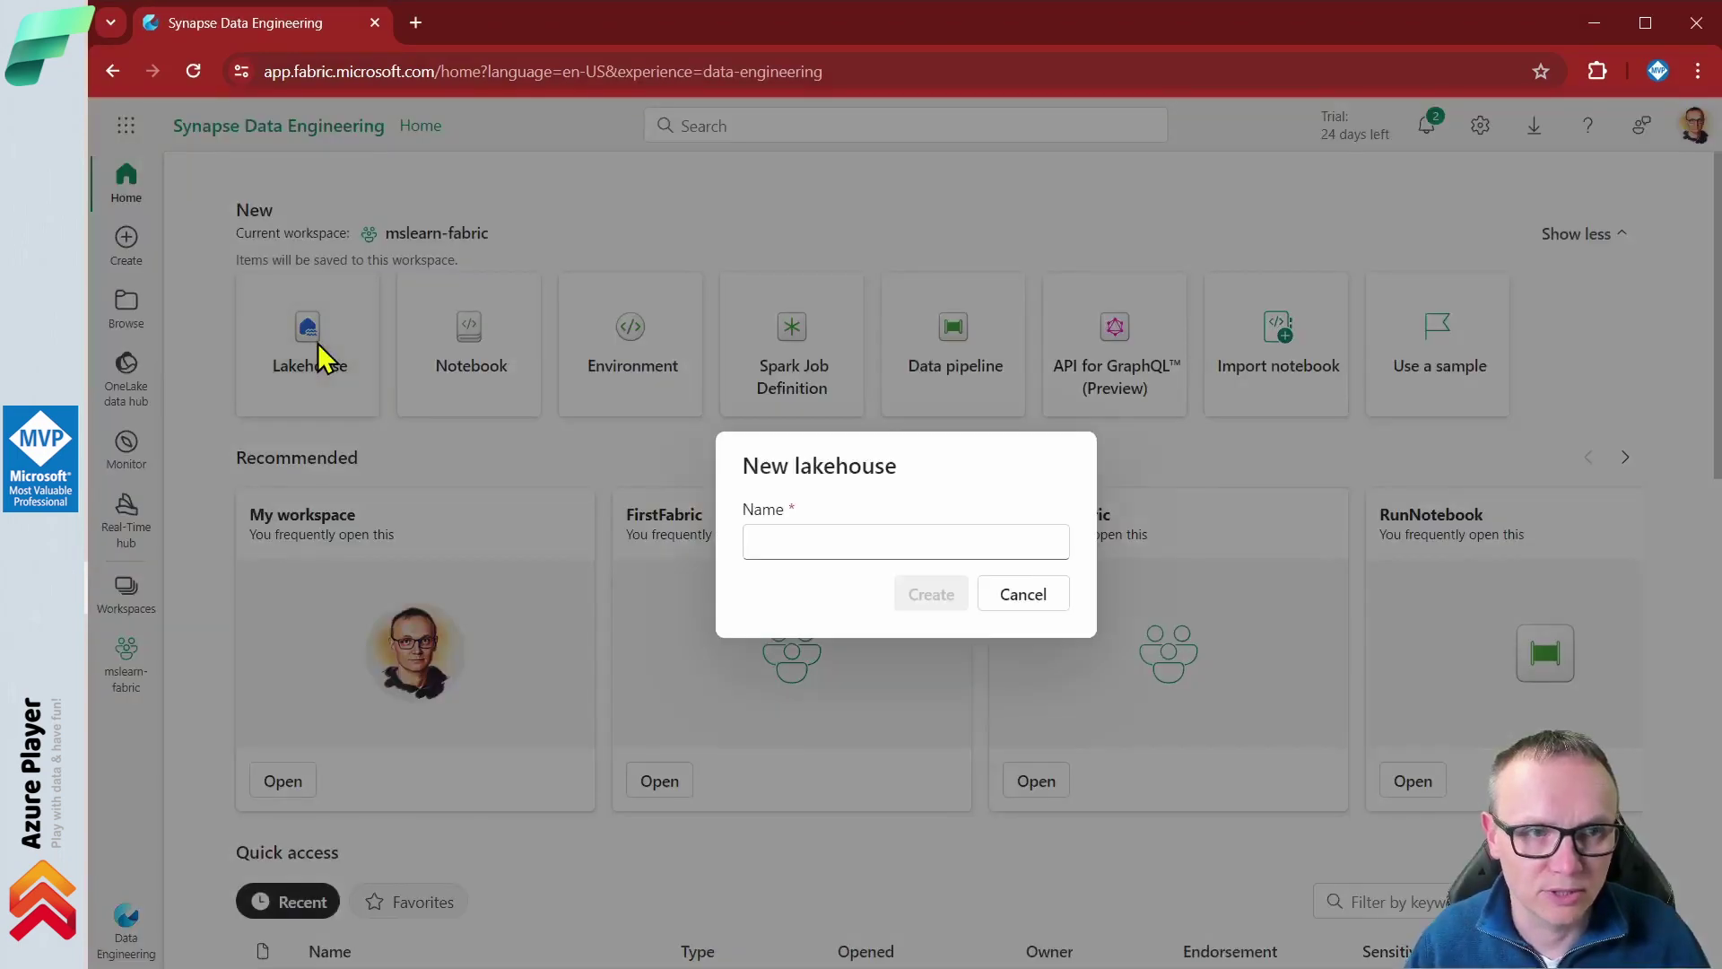
left_click(997, 534)
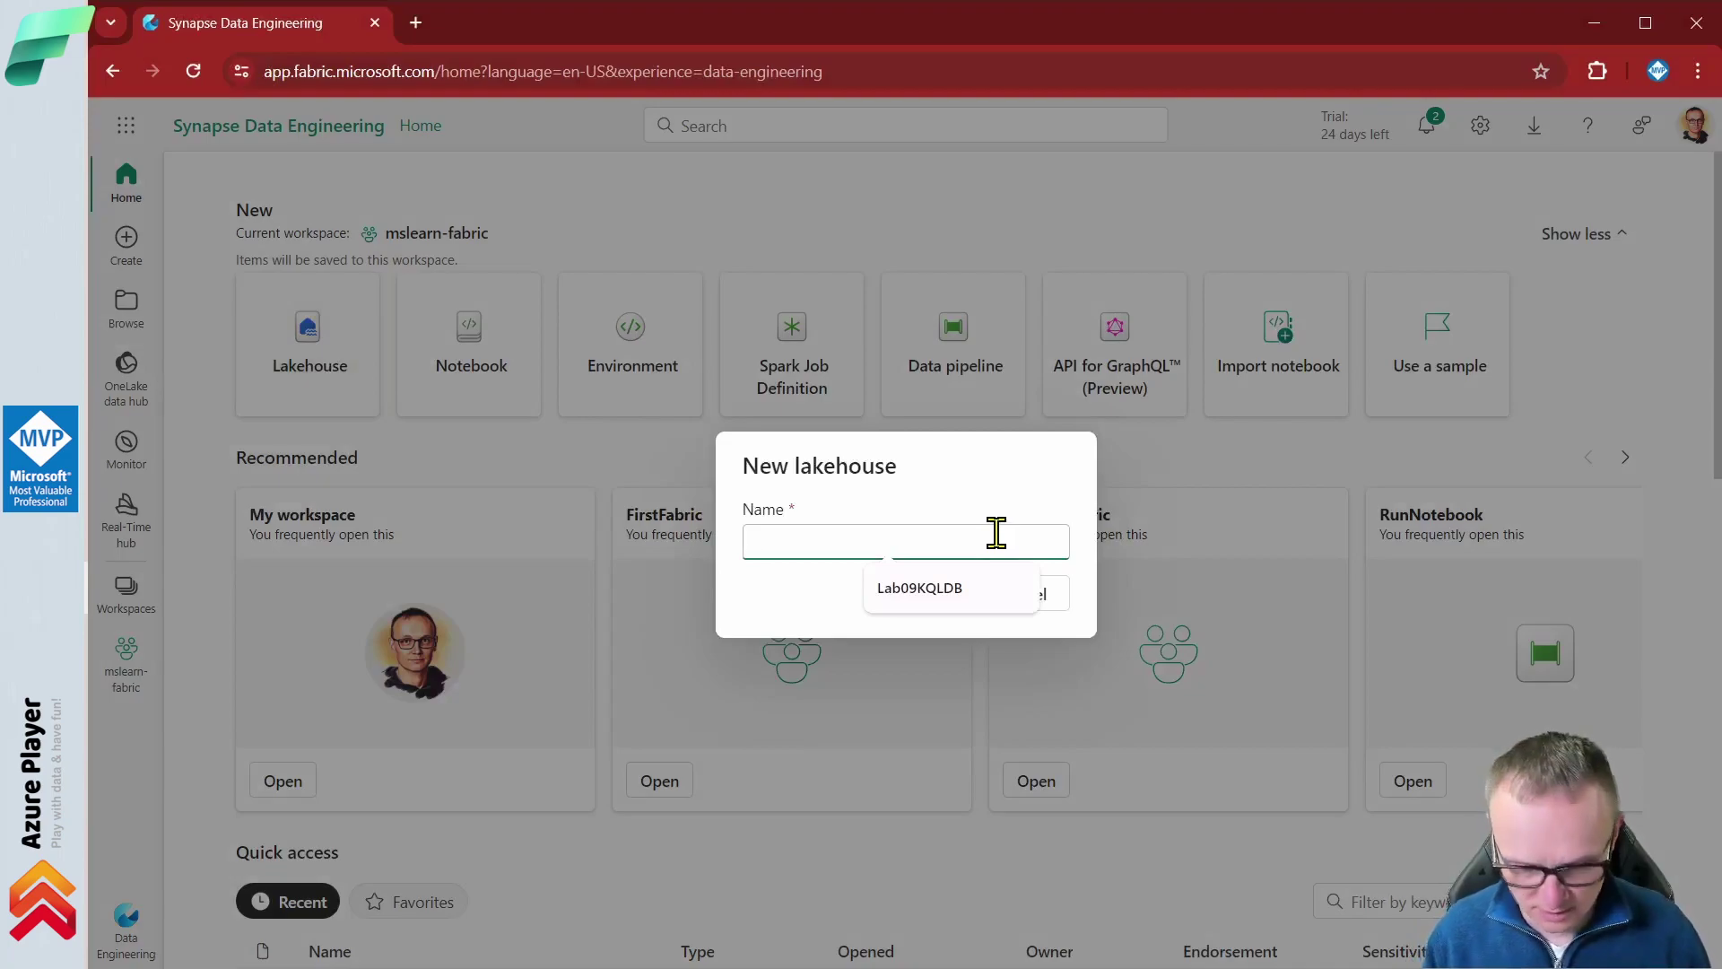
type("Lab05")
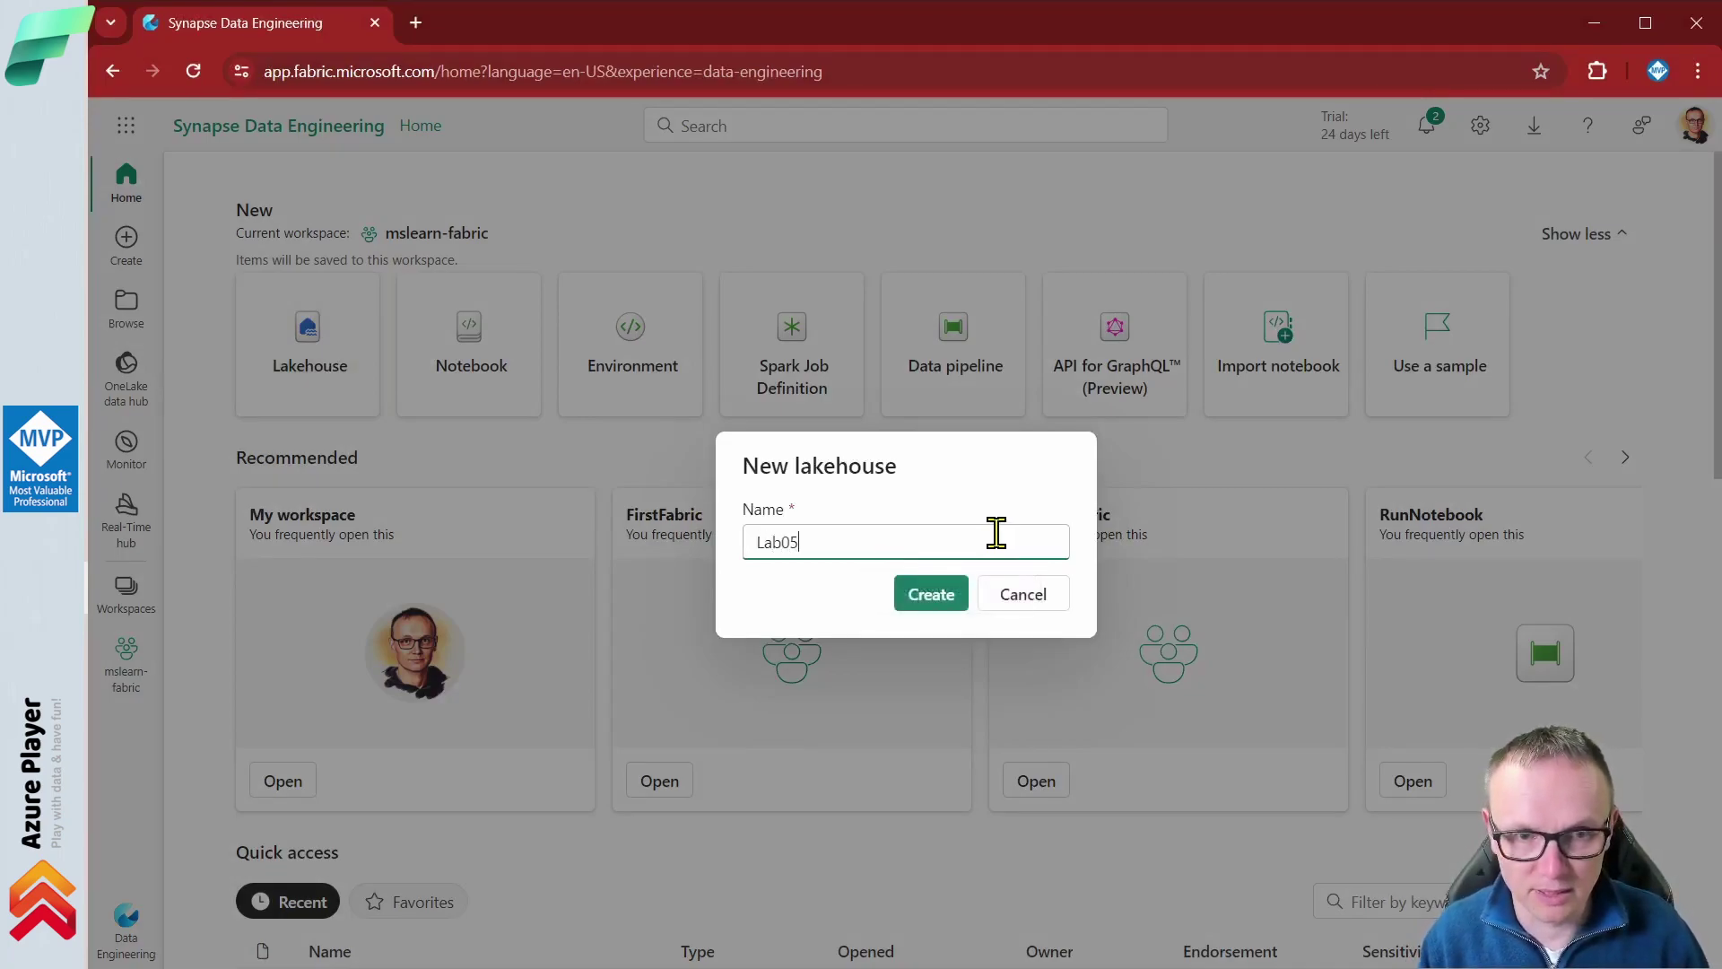
left_click(928, 595)
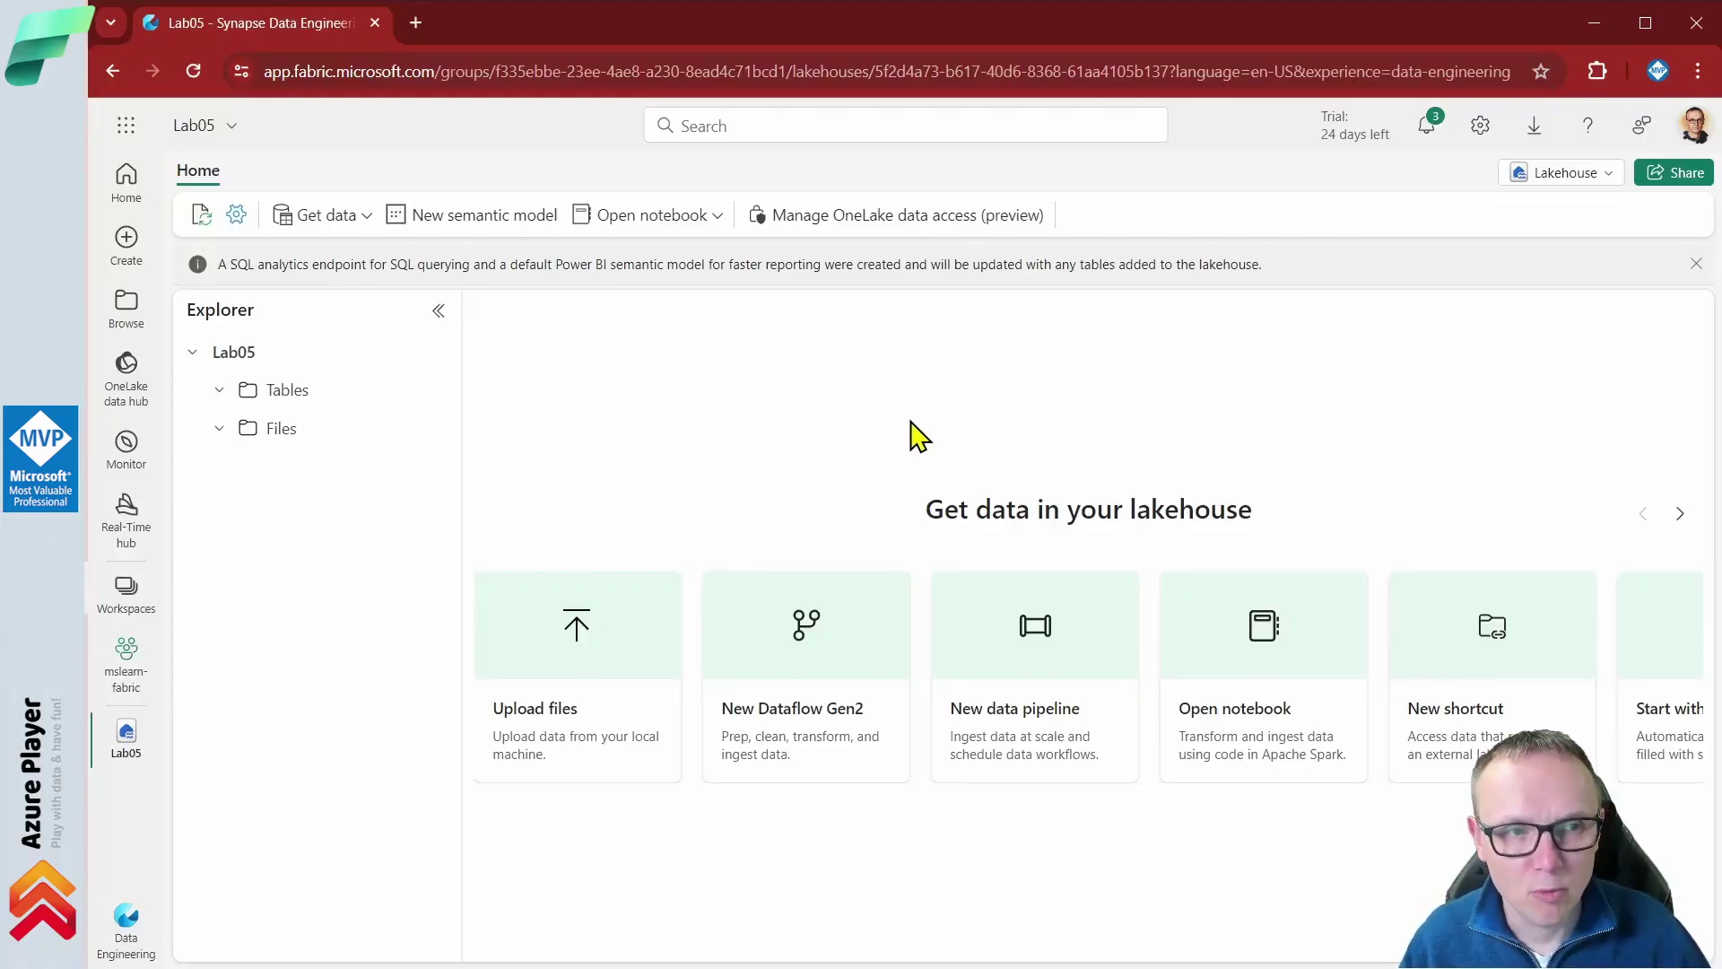
Create a new Dataflow Gen2 in the mslearn-fabric workspace.
left_click(125, 671)
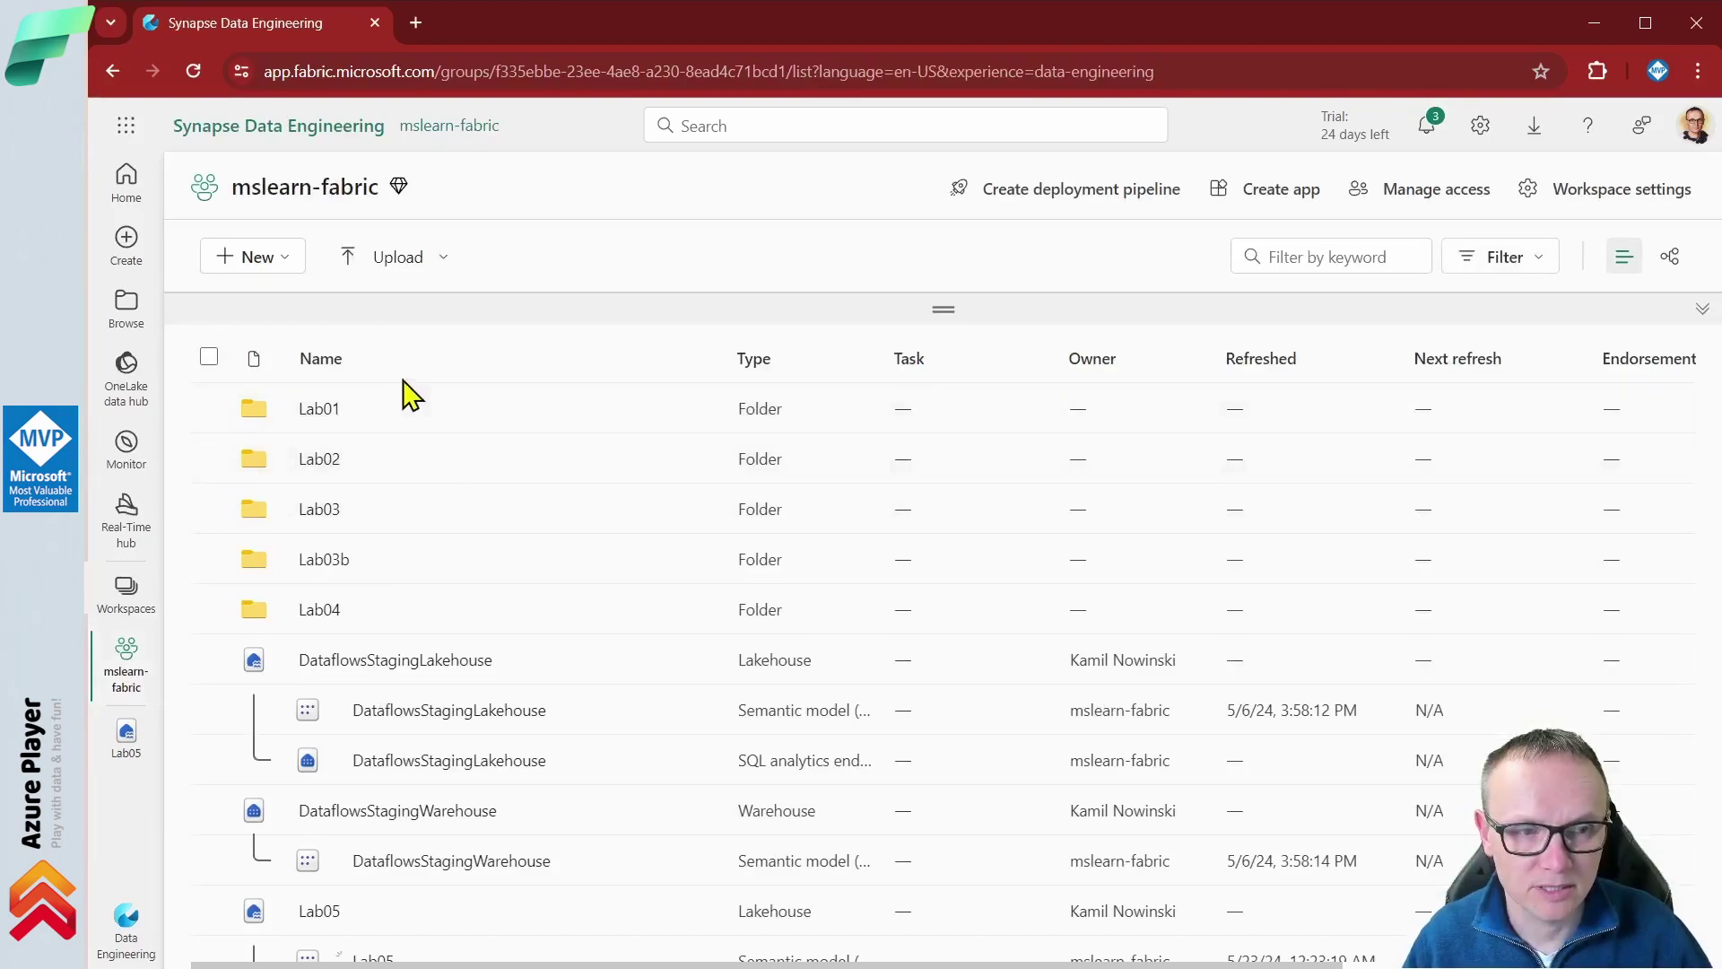
scroll(484, 446, "down", 1)
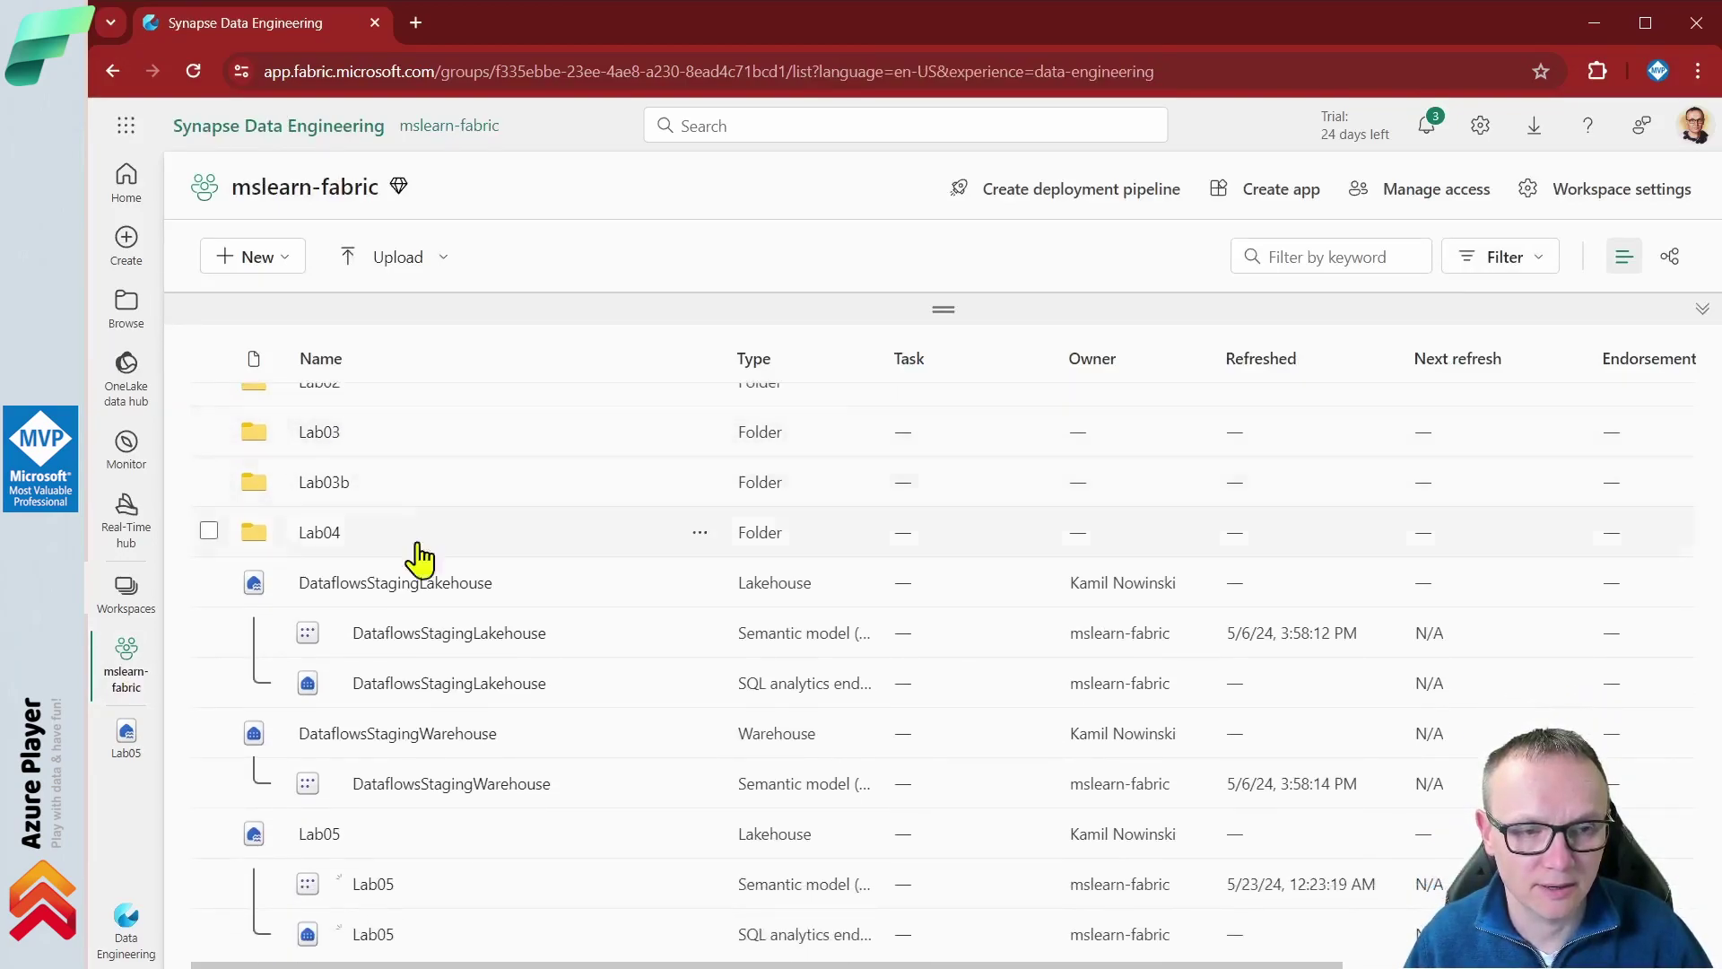
scroll(454, 566, "up", 1)
left_click(281, 270)
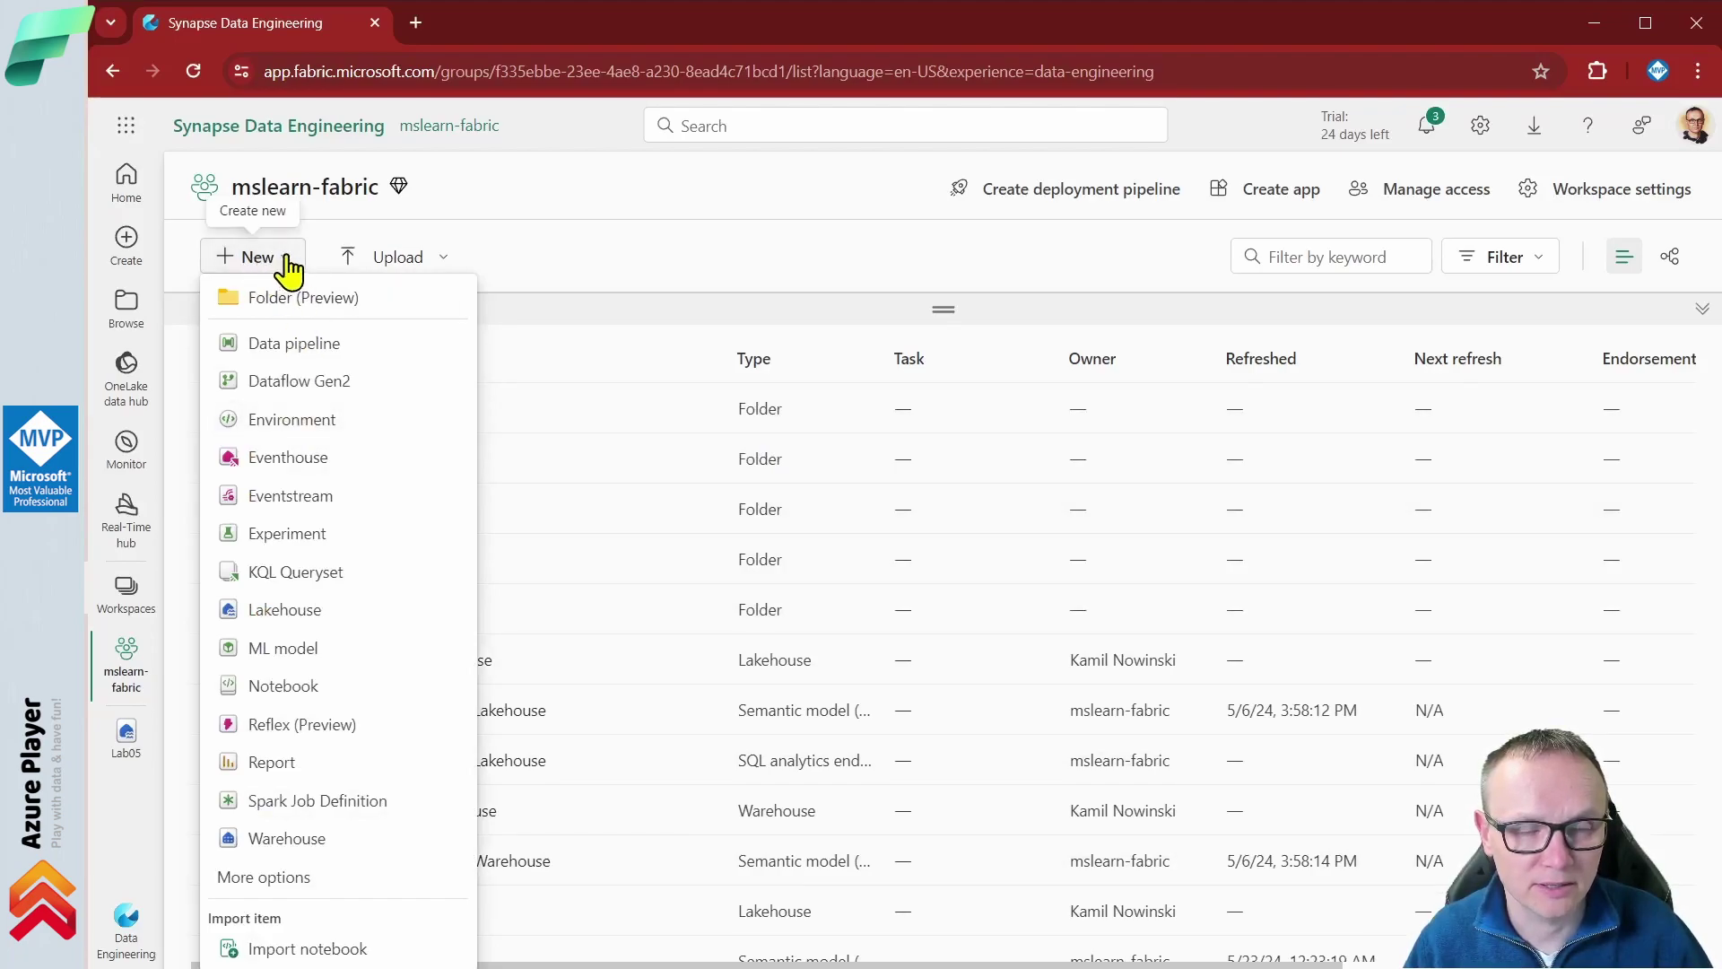
left_click(345, 392)
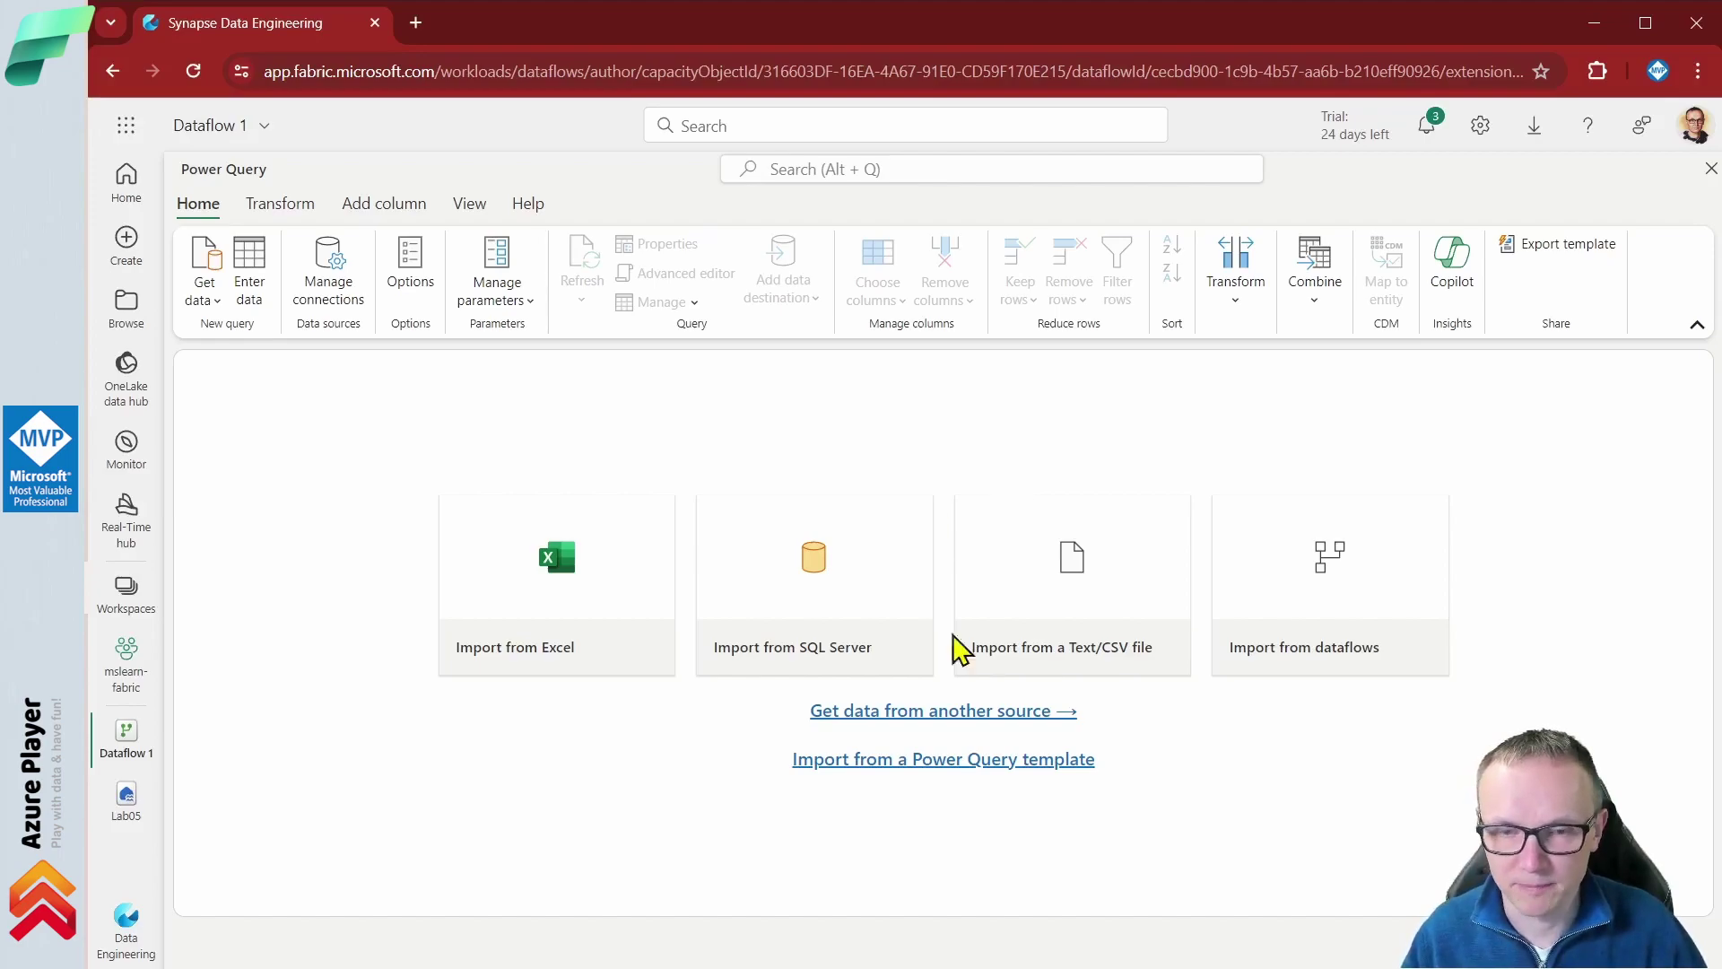
left_click(1078, 665)
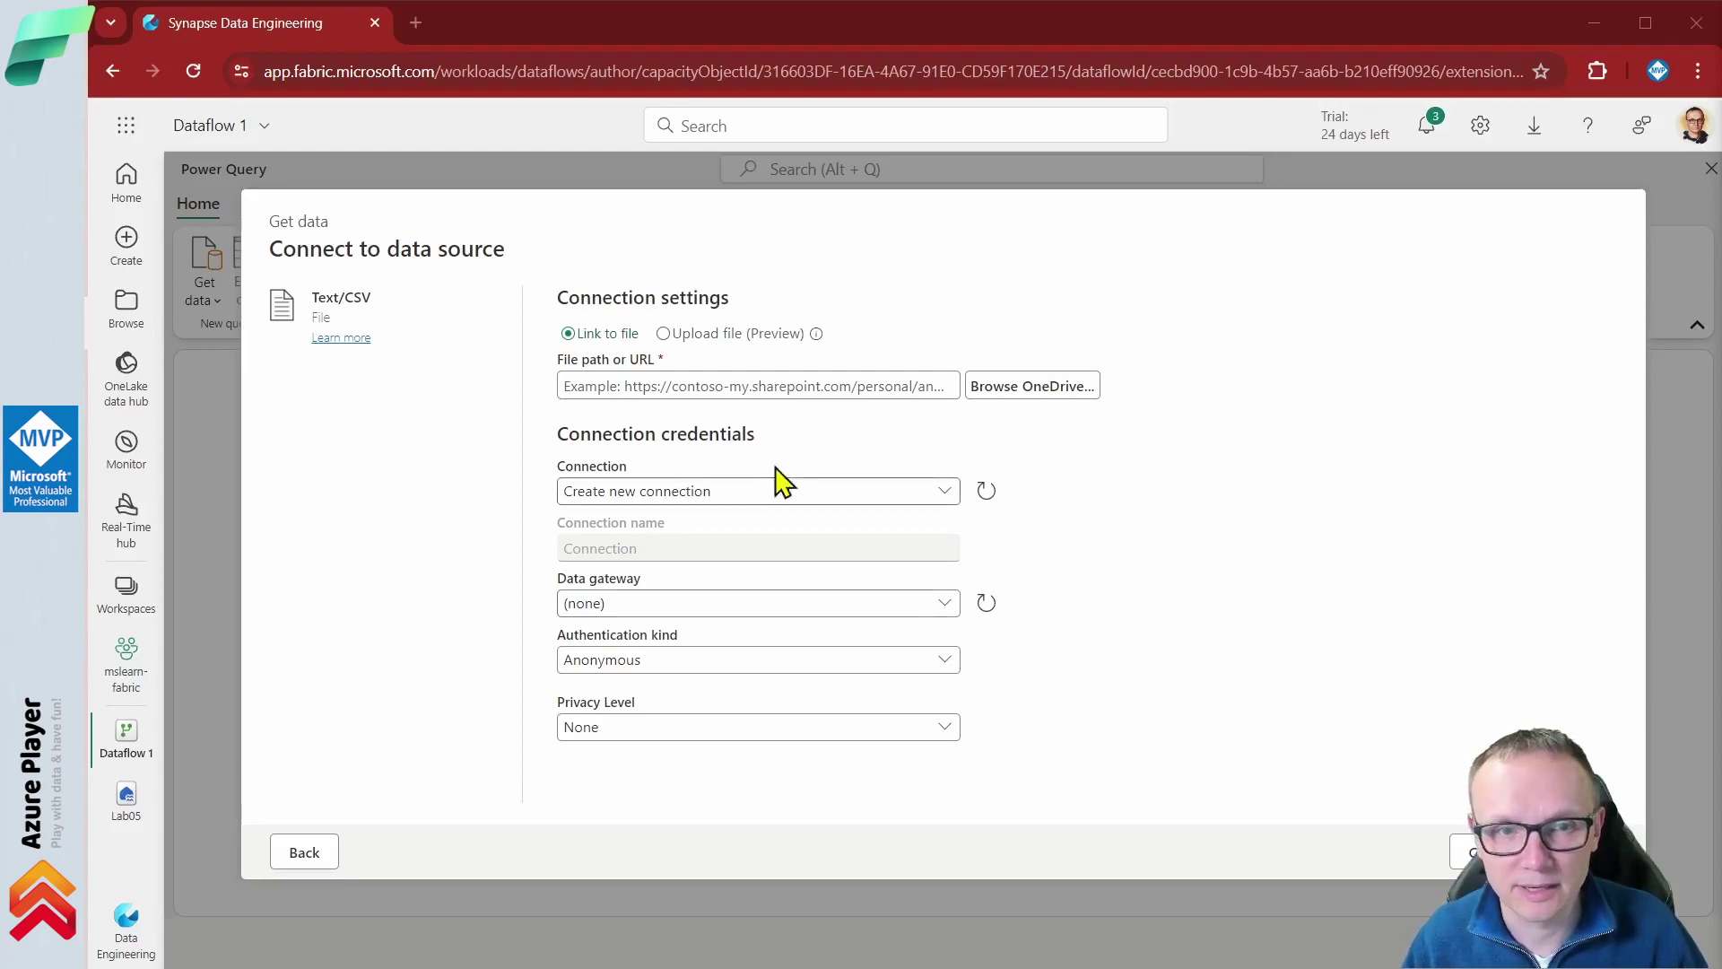
left_click(683, 383)
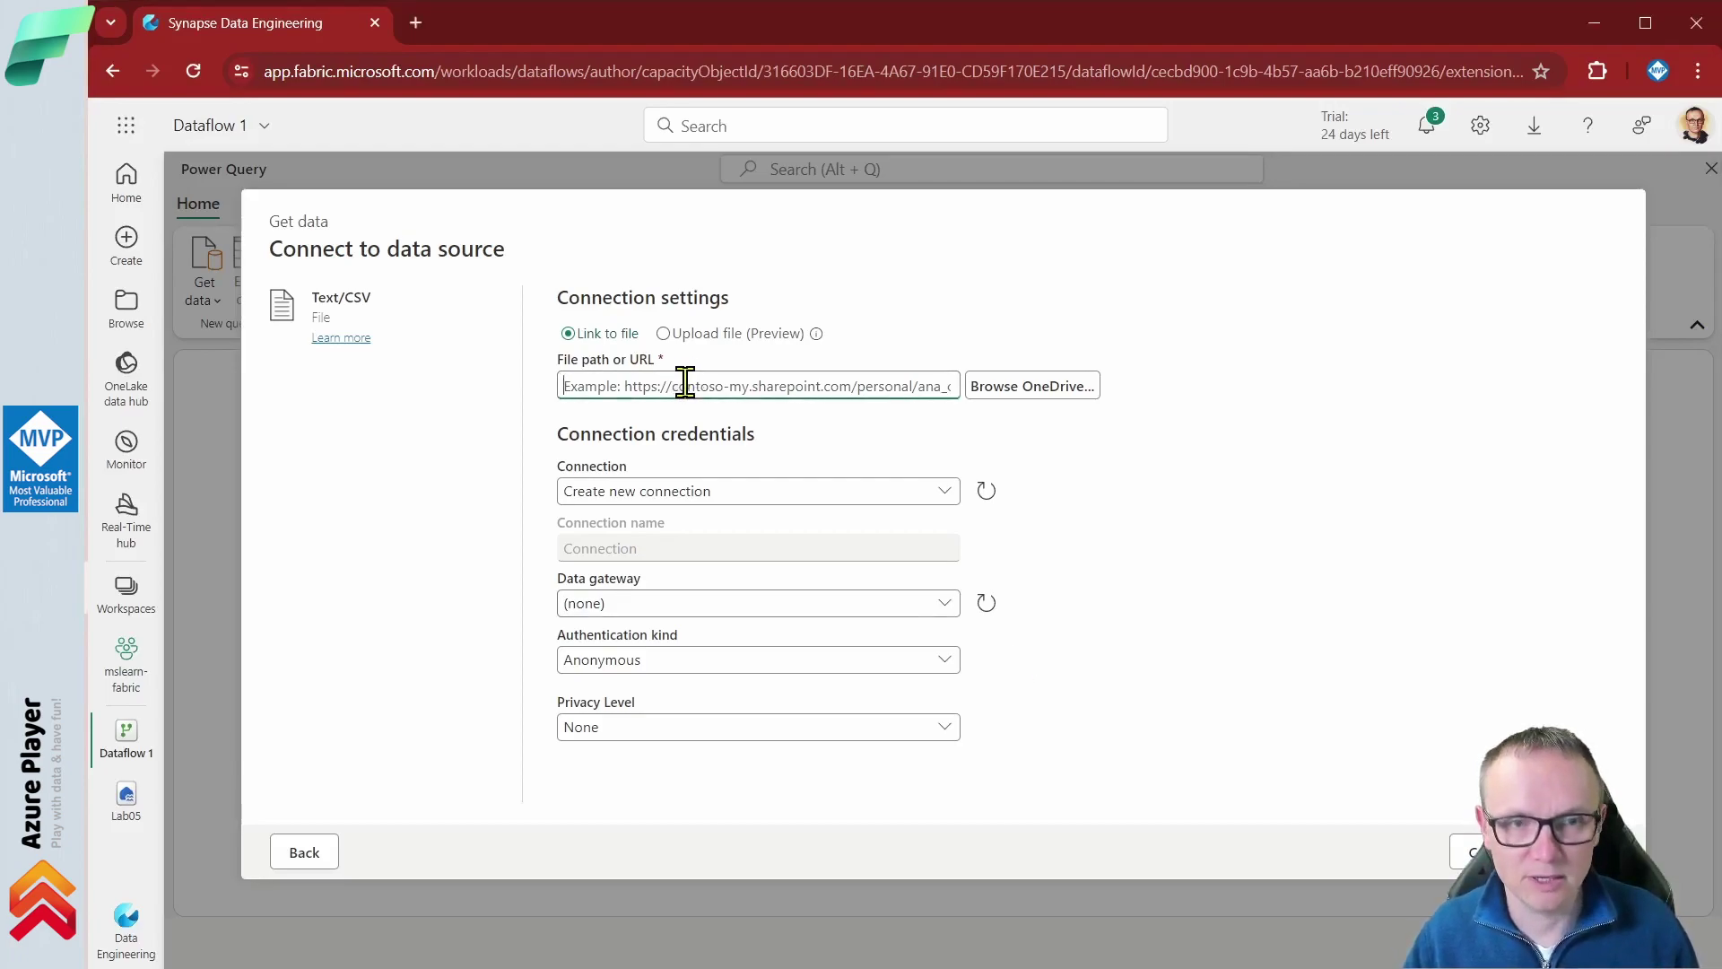
type("https://raw.githubusercontent.com/MicrosoftLearning/dp-data/main/orders.csv")
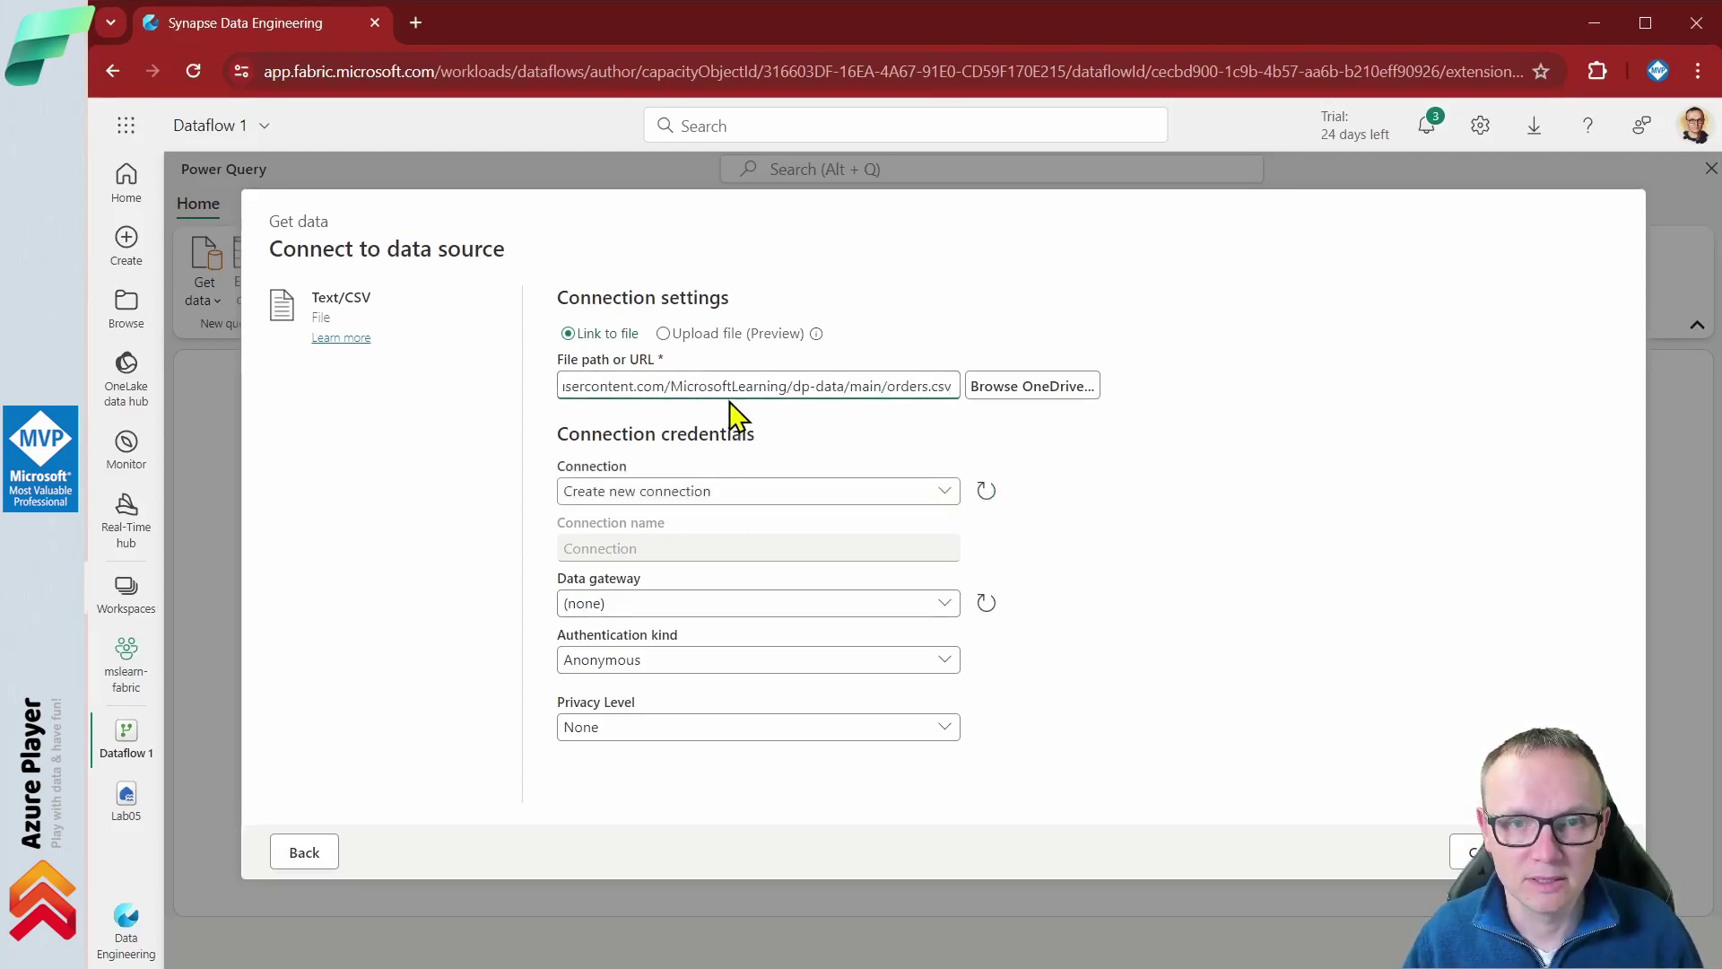
left_click_drag(685, 384, 930, 384)
left_click(961, 273)
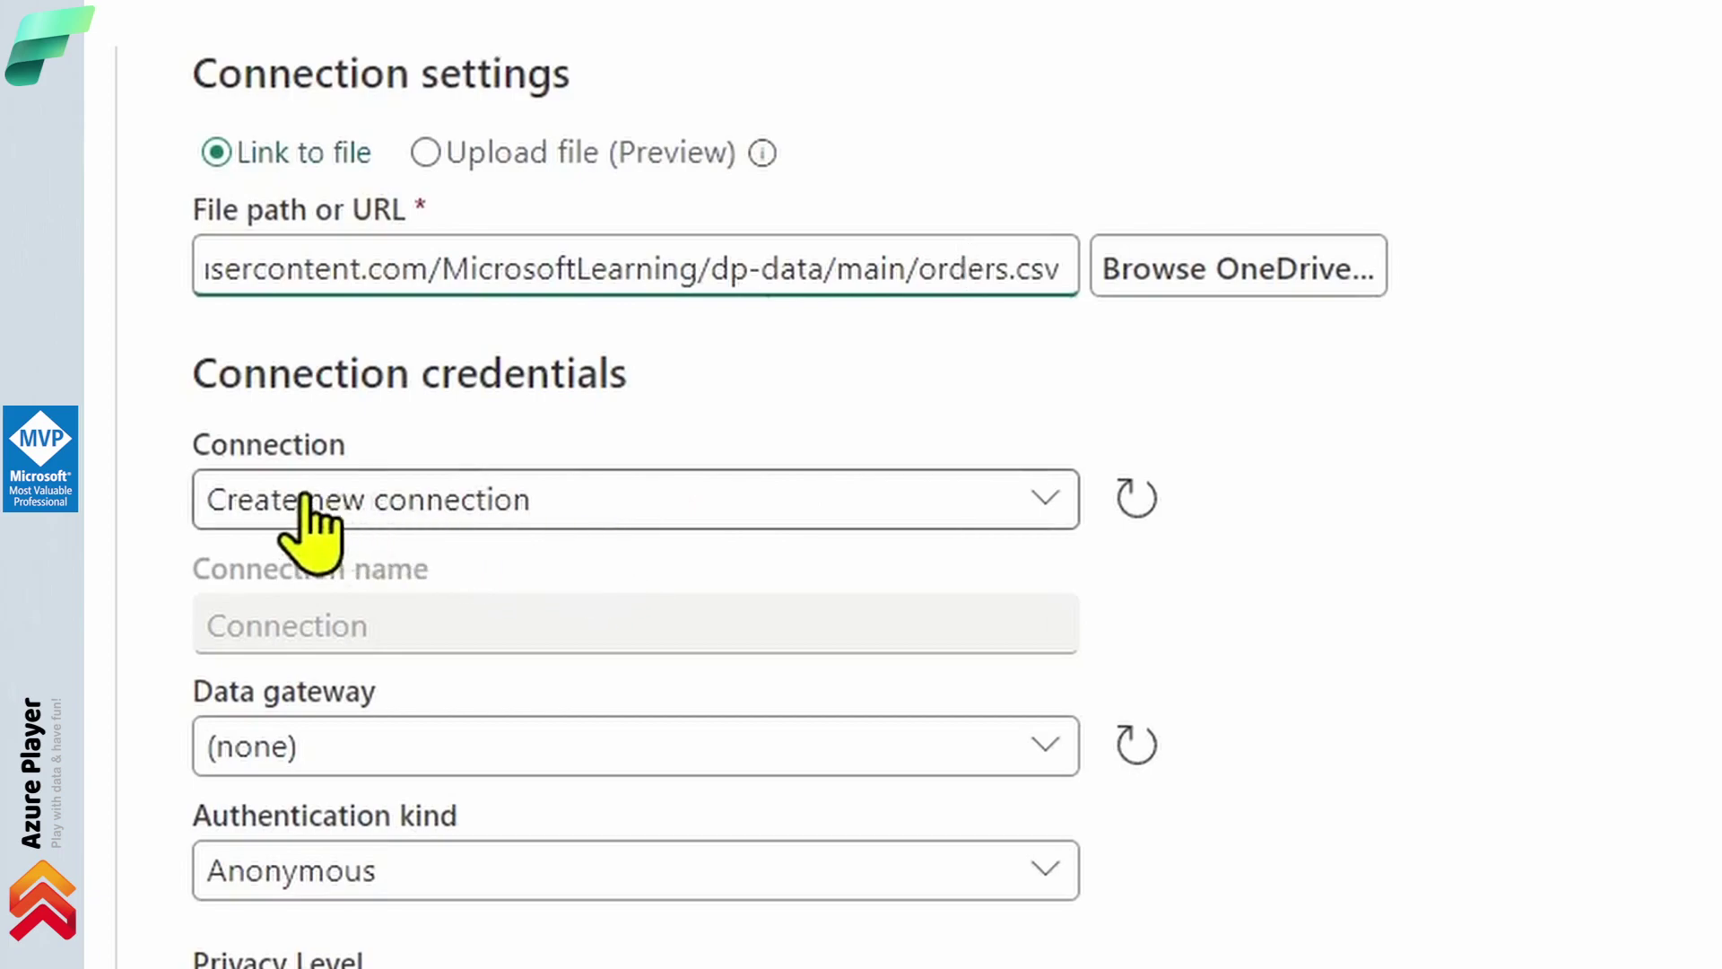
left_click(1046, 496)
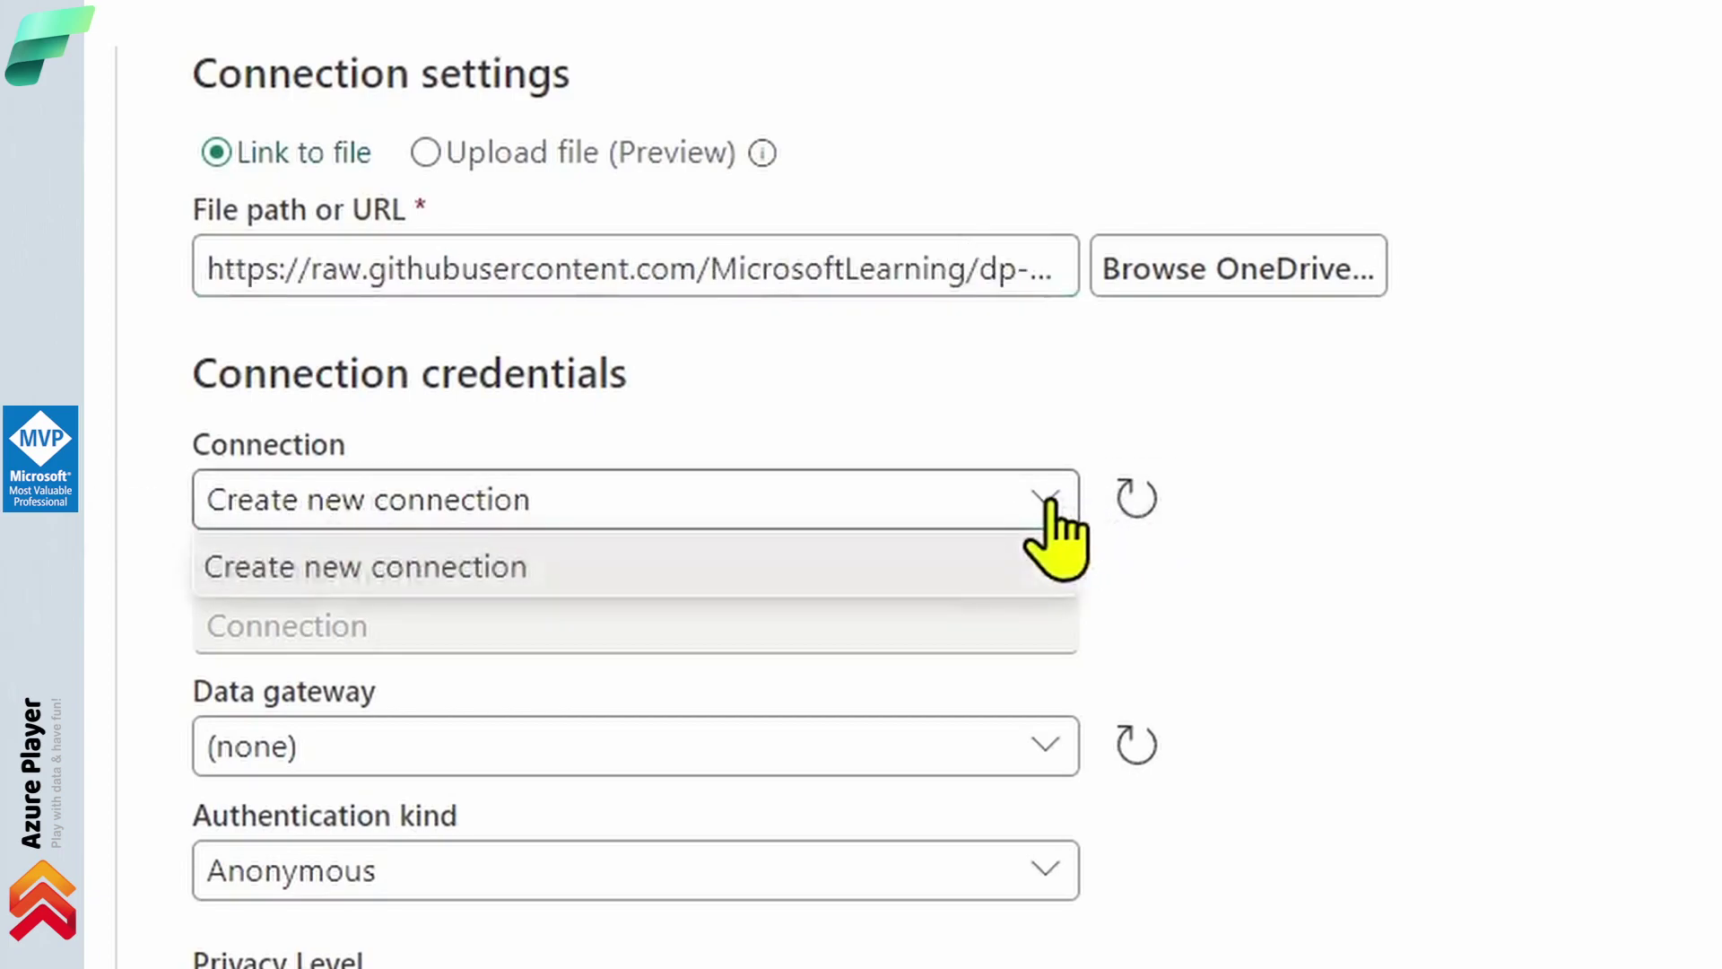
left_click(741, 570)
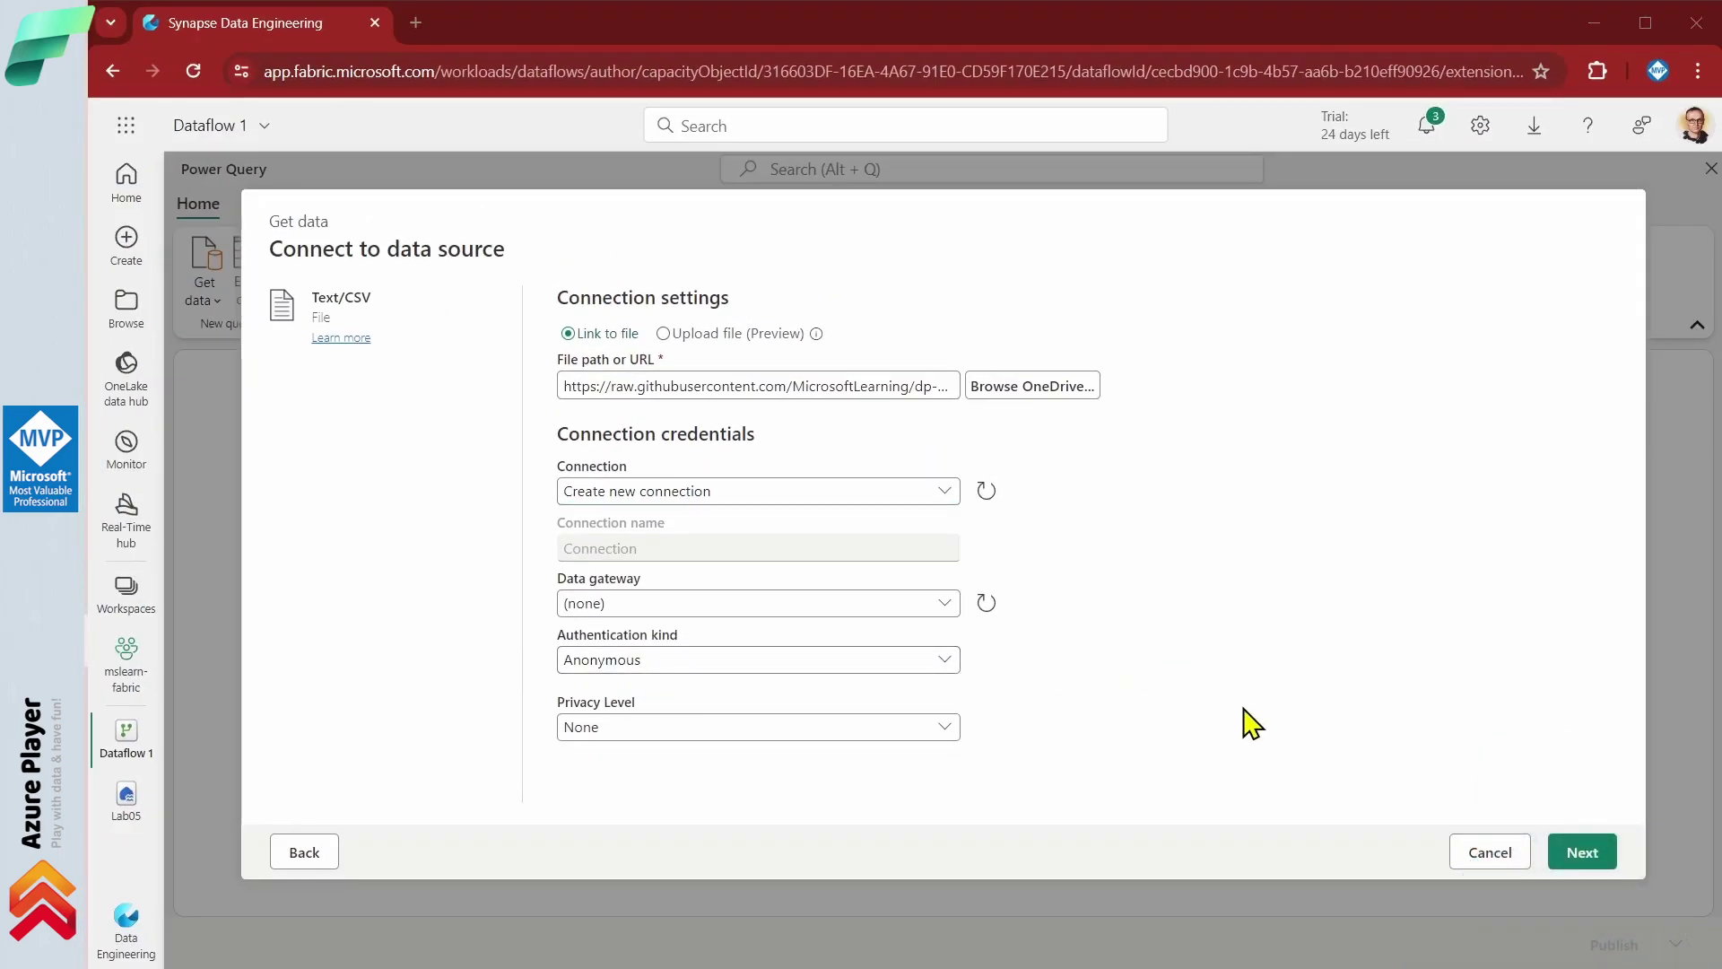
left_click(1583, 857)
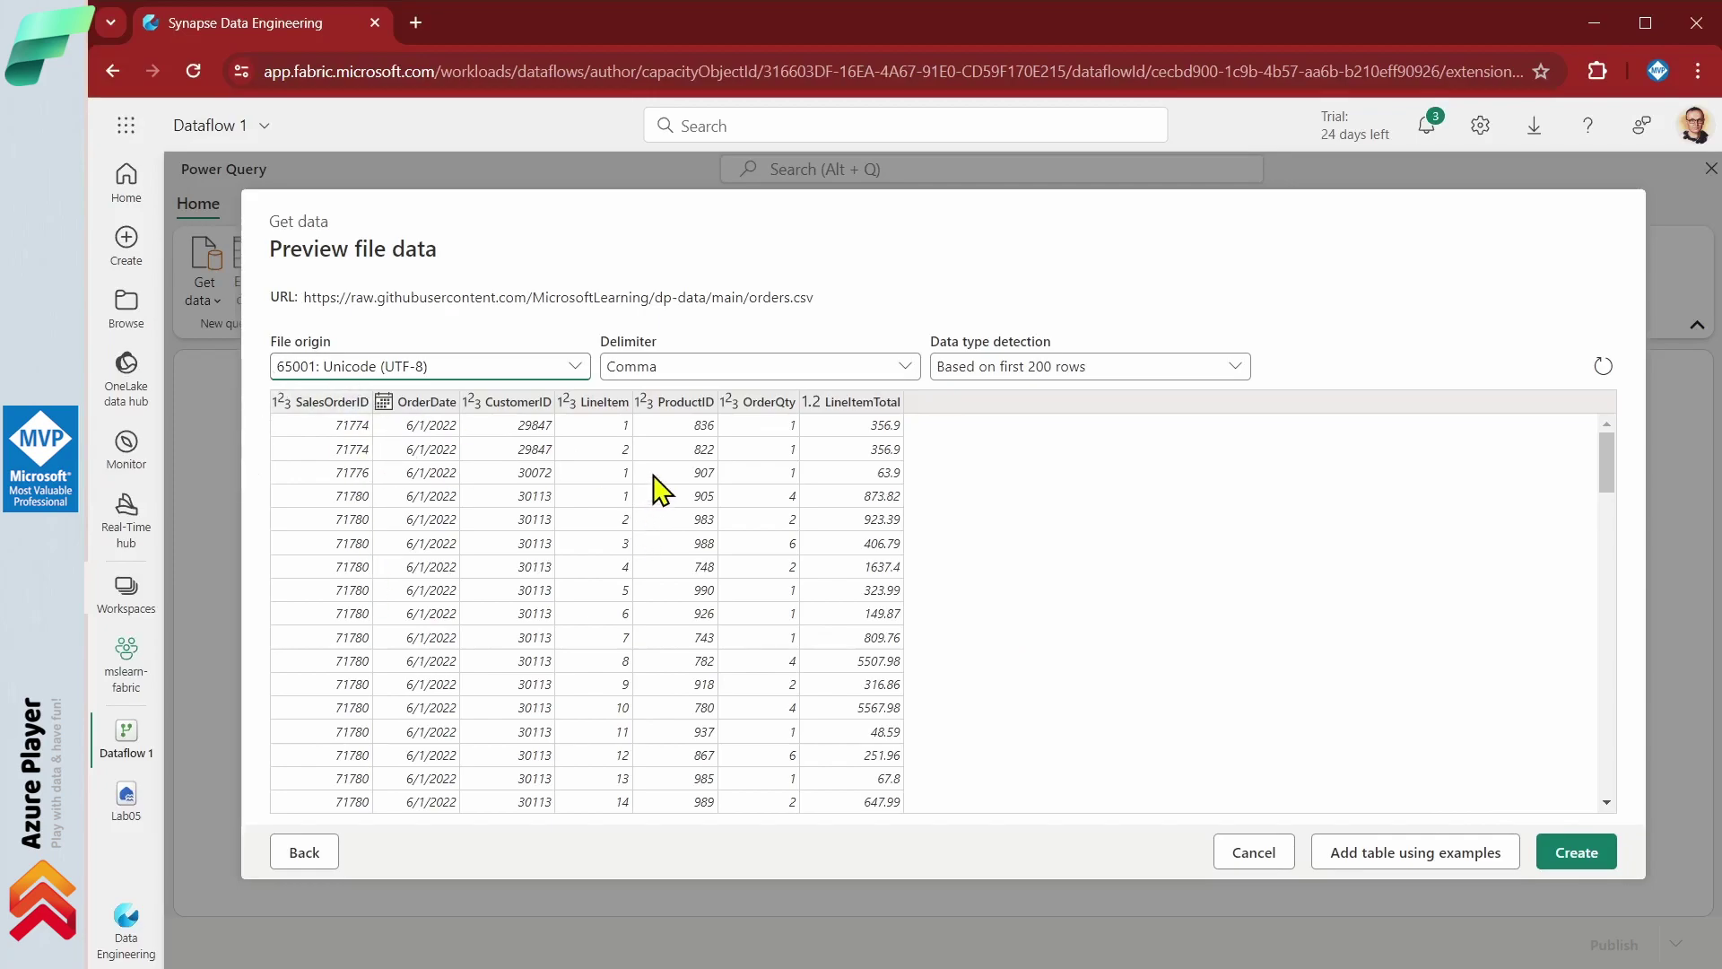
Review the delimiter and file origin options, keep Comma and 65001: Unicode (UTF-8), and create the query from the orders.csv preview.
left_click(906, 363)
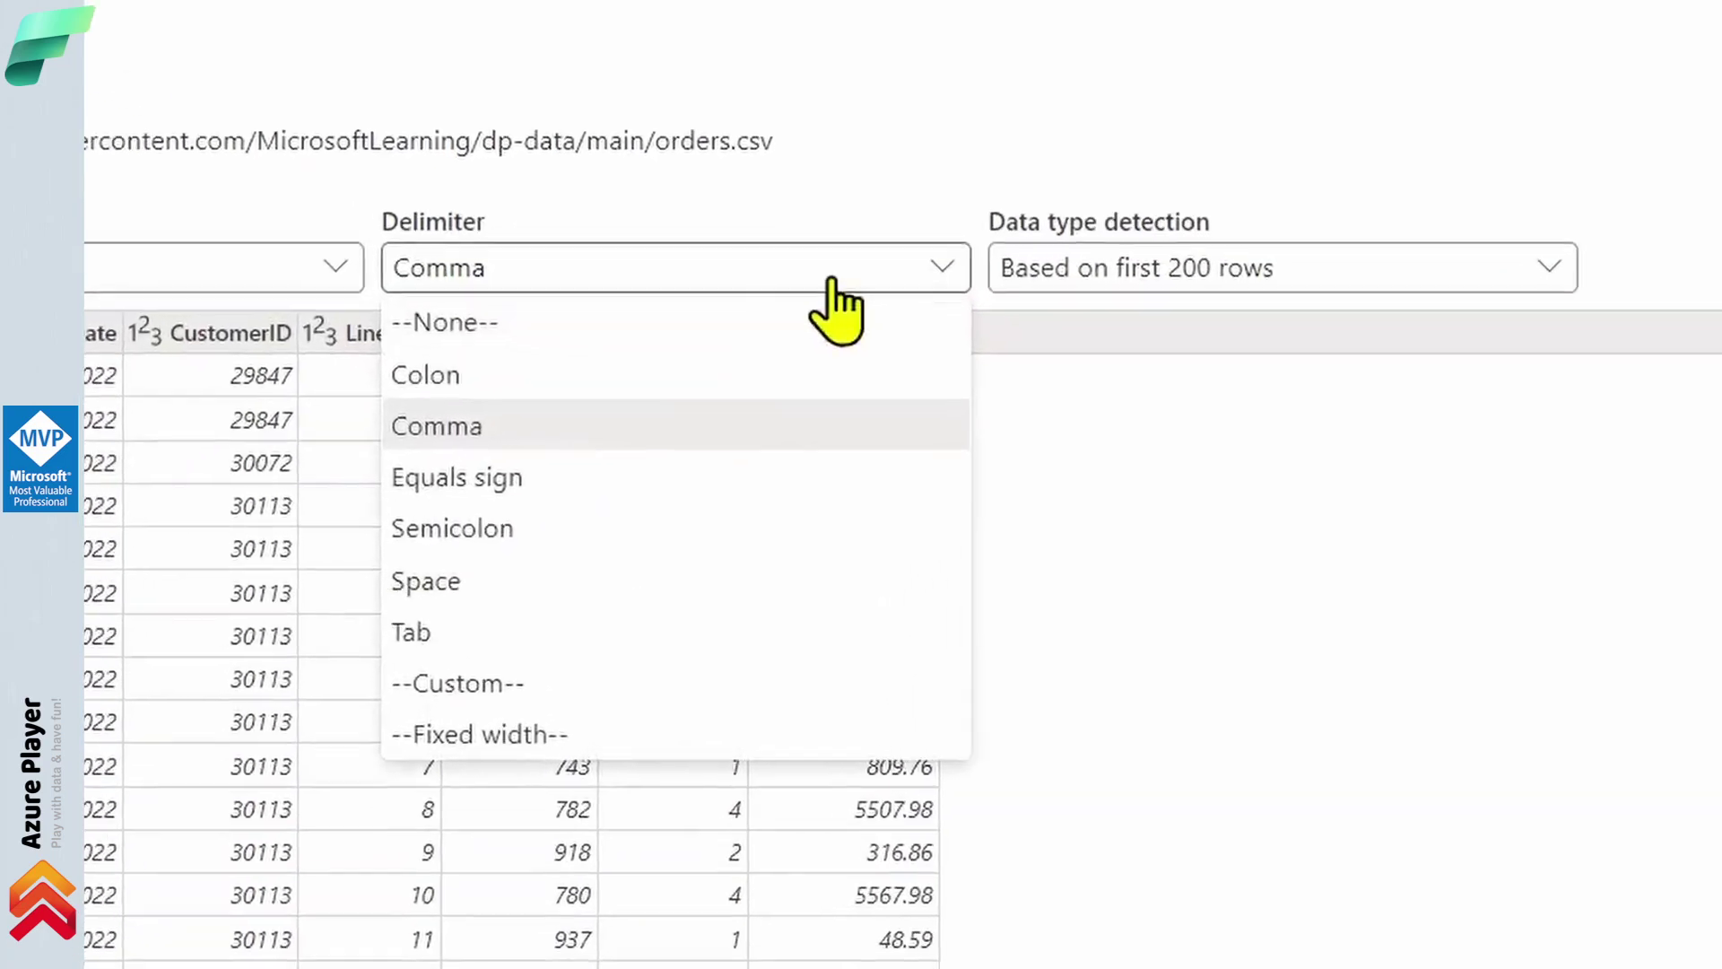
left_click(953, 256)
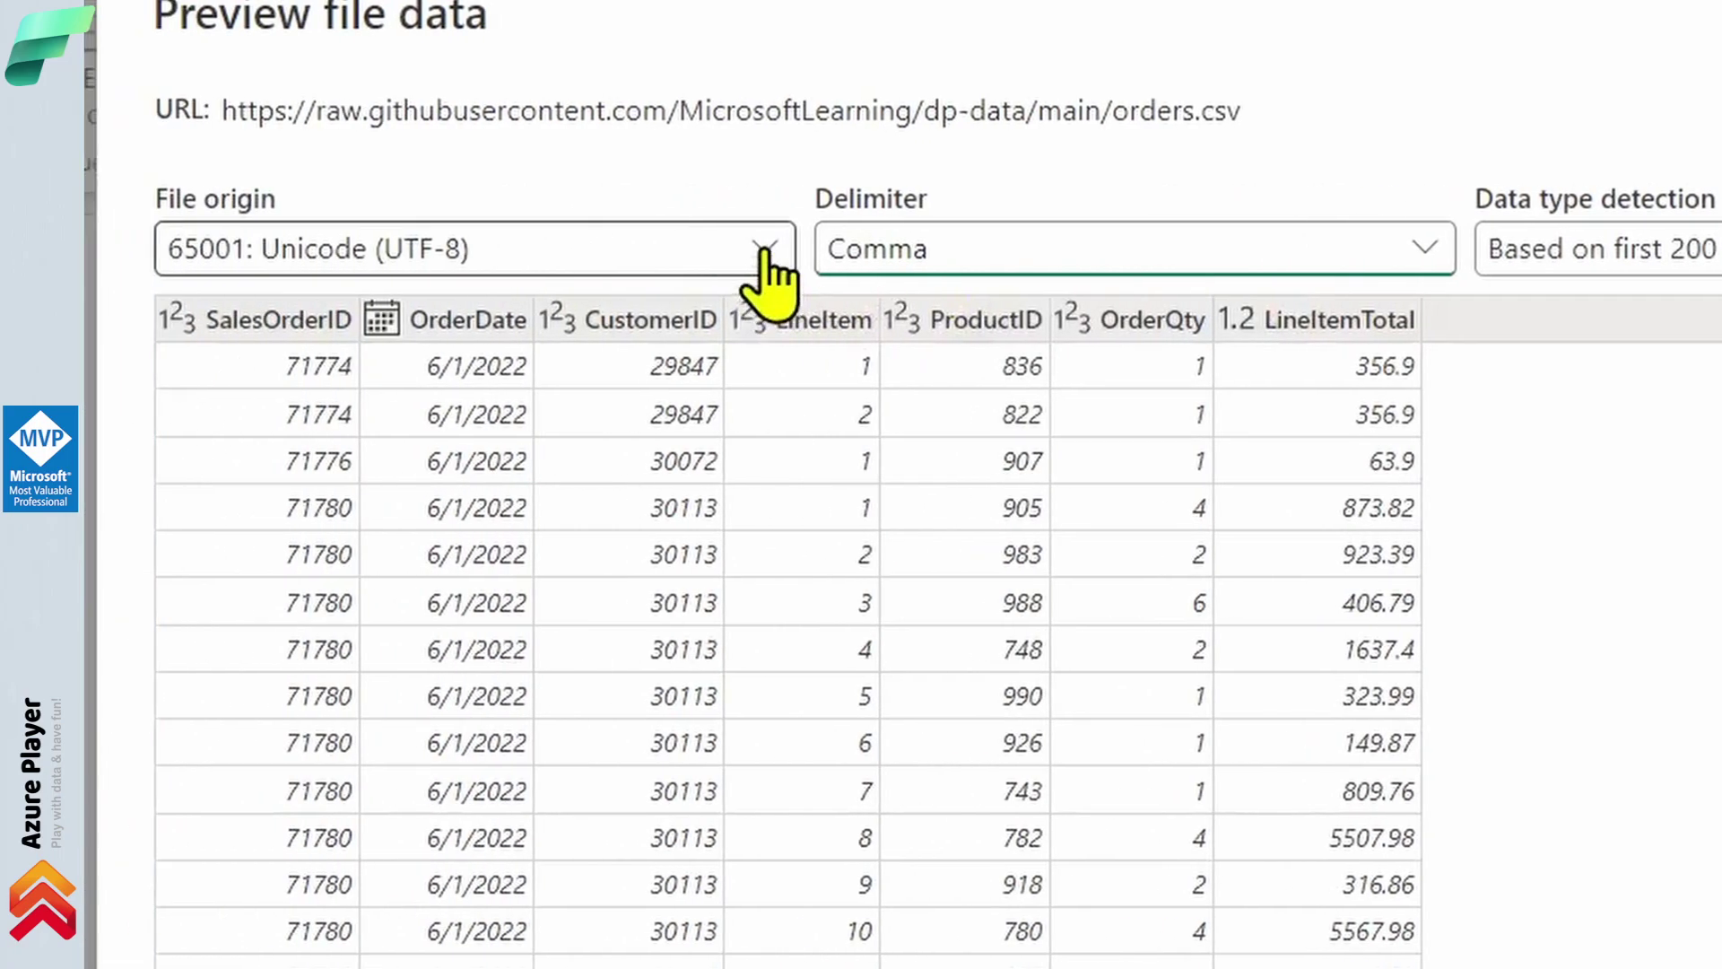
left_click(765, 251)
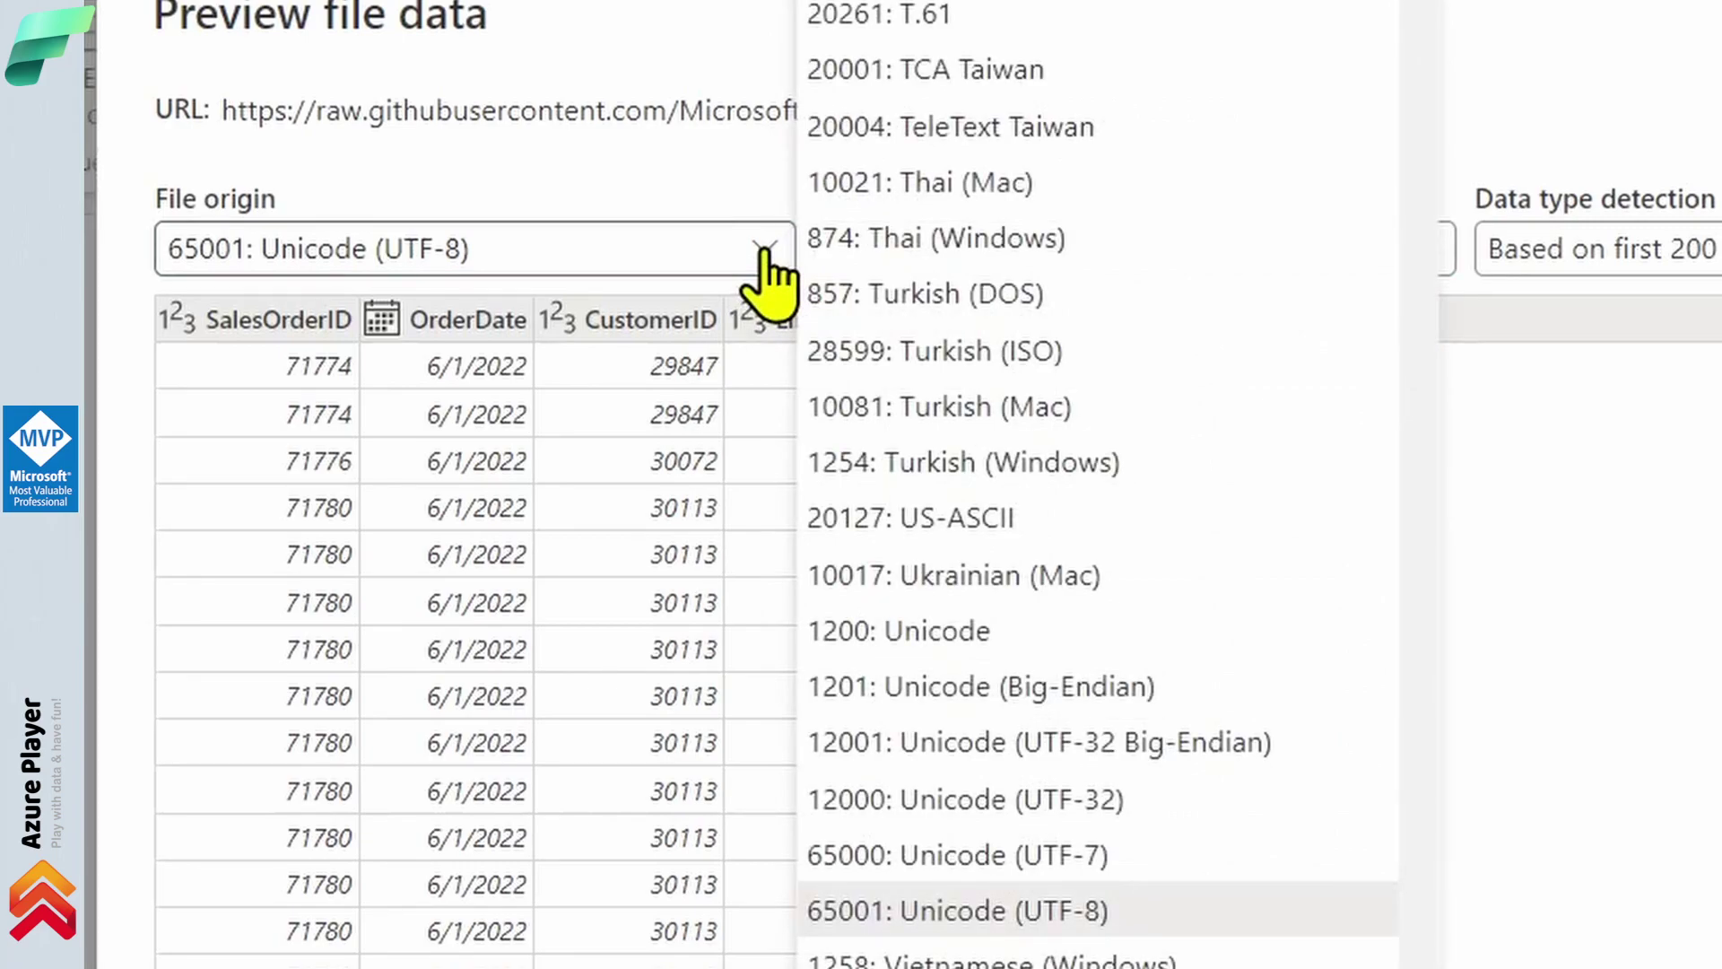
left_click(763, 256)
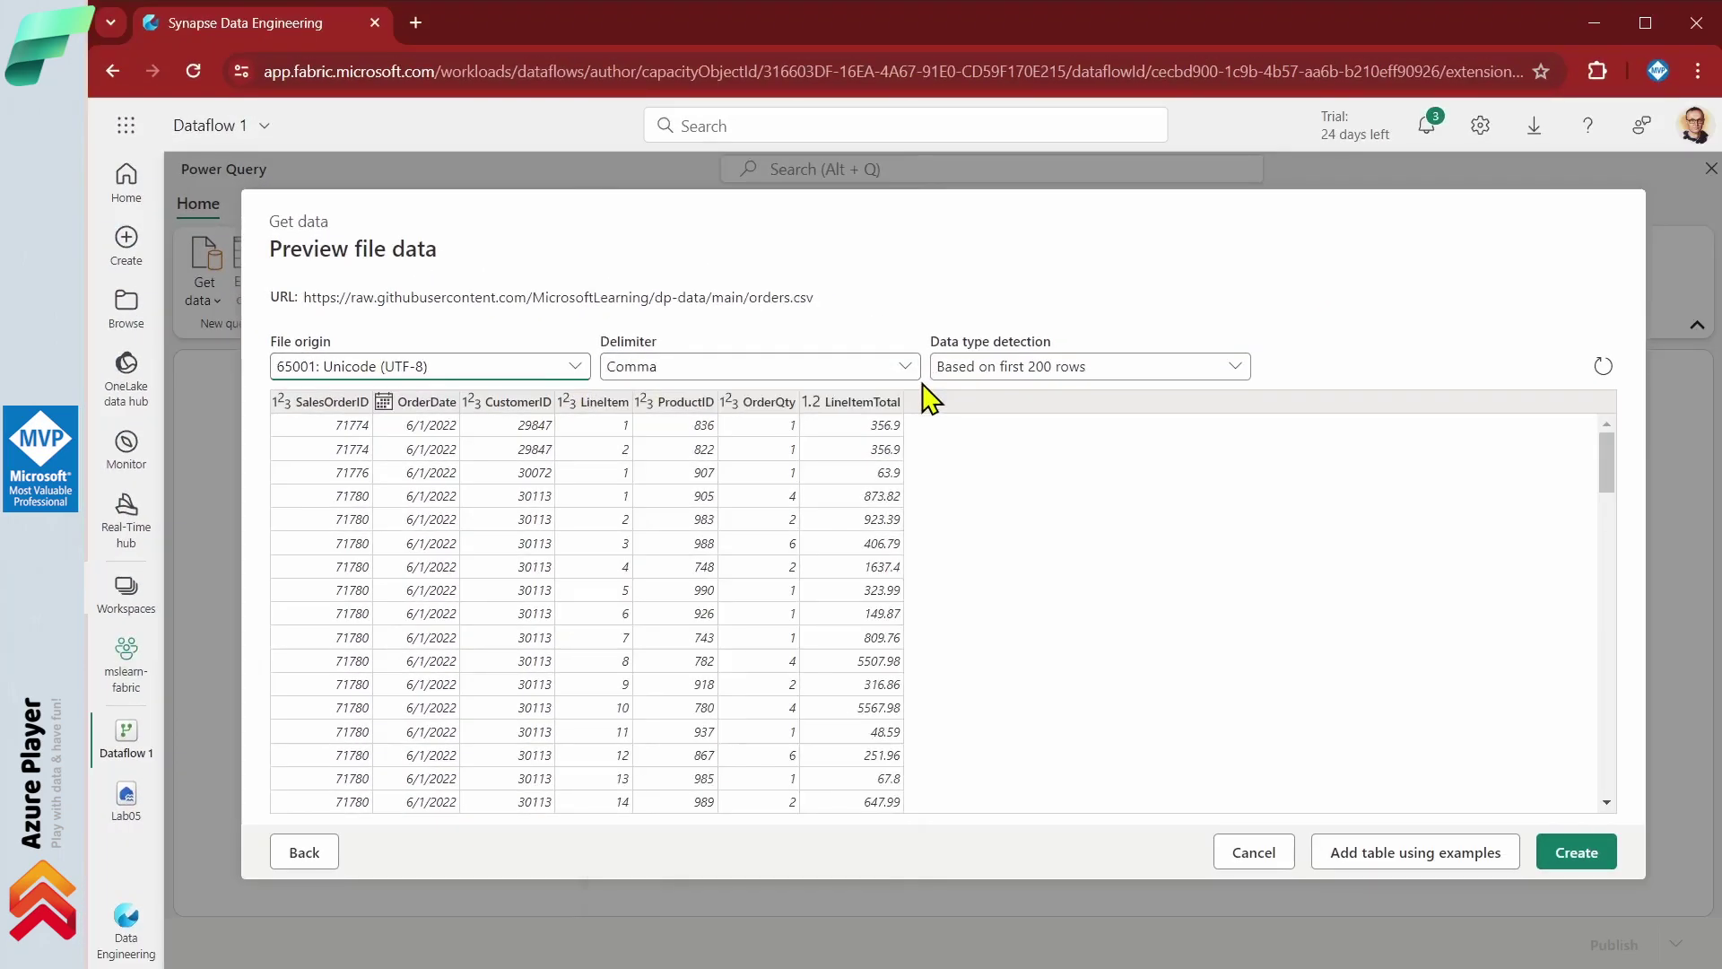
left_click(1572, 863)
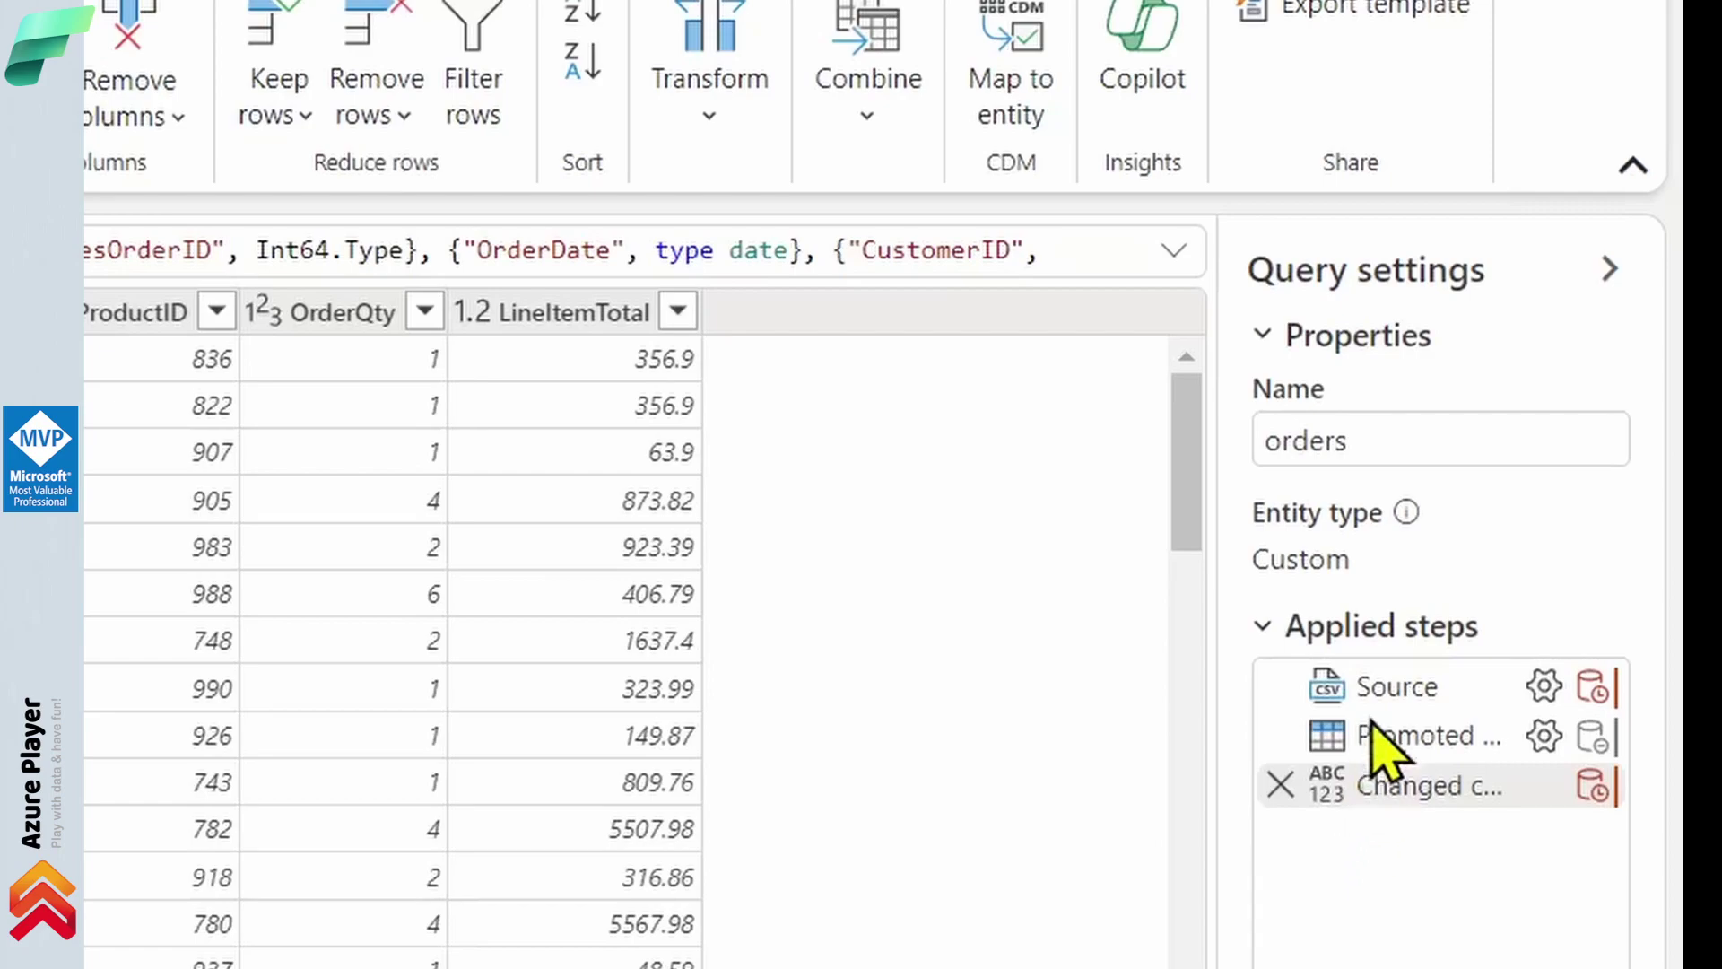
Compare the orders data at the Source, Promoted headers and Changed column type applied steps, finishing on the last one.
left_click(1386, 691)
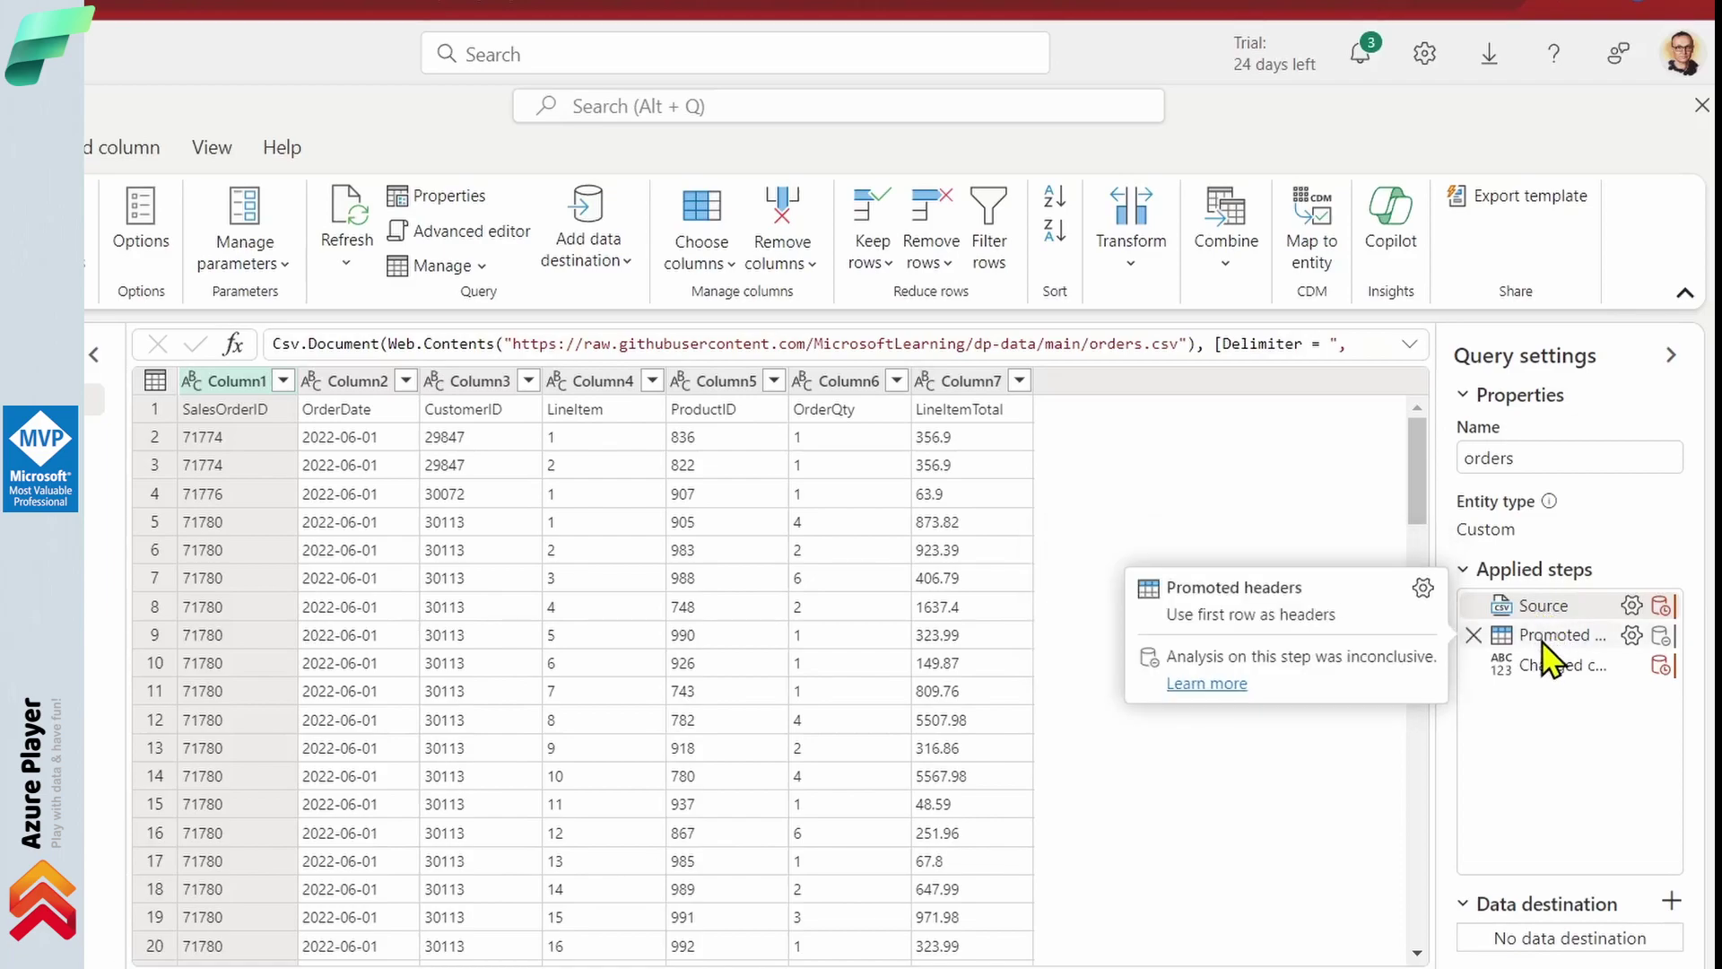
left_click(1551, 637)
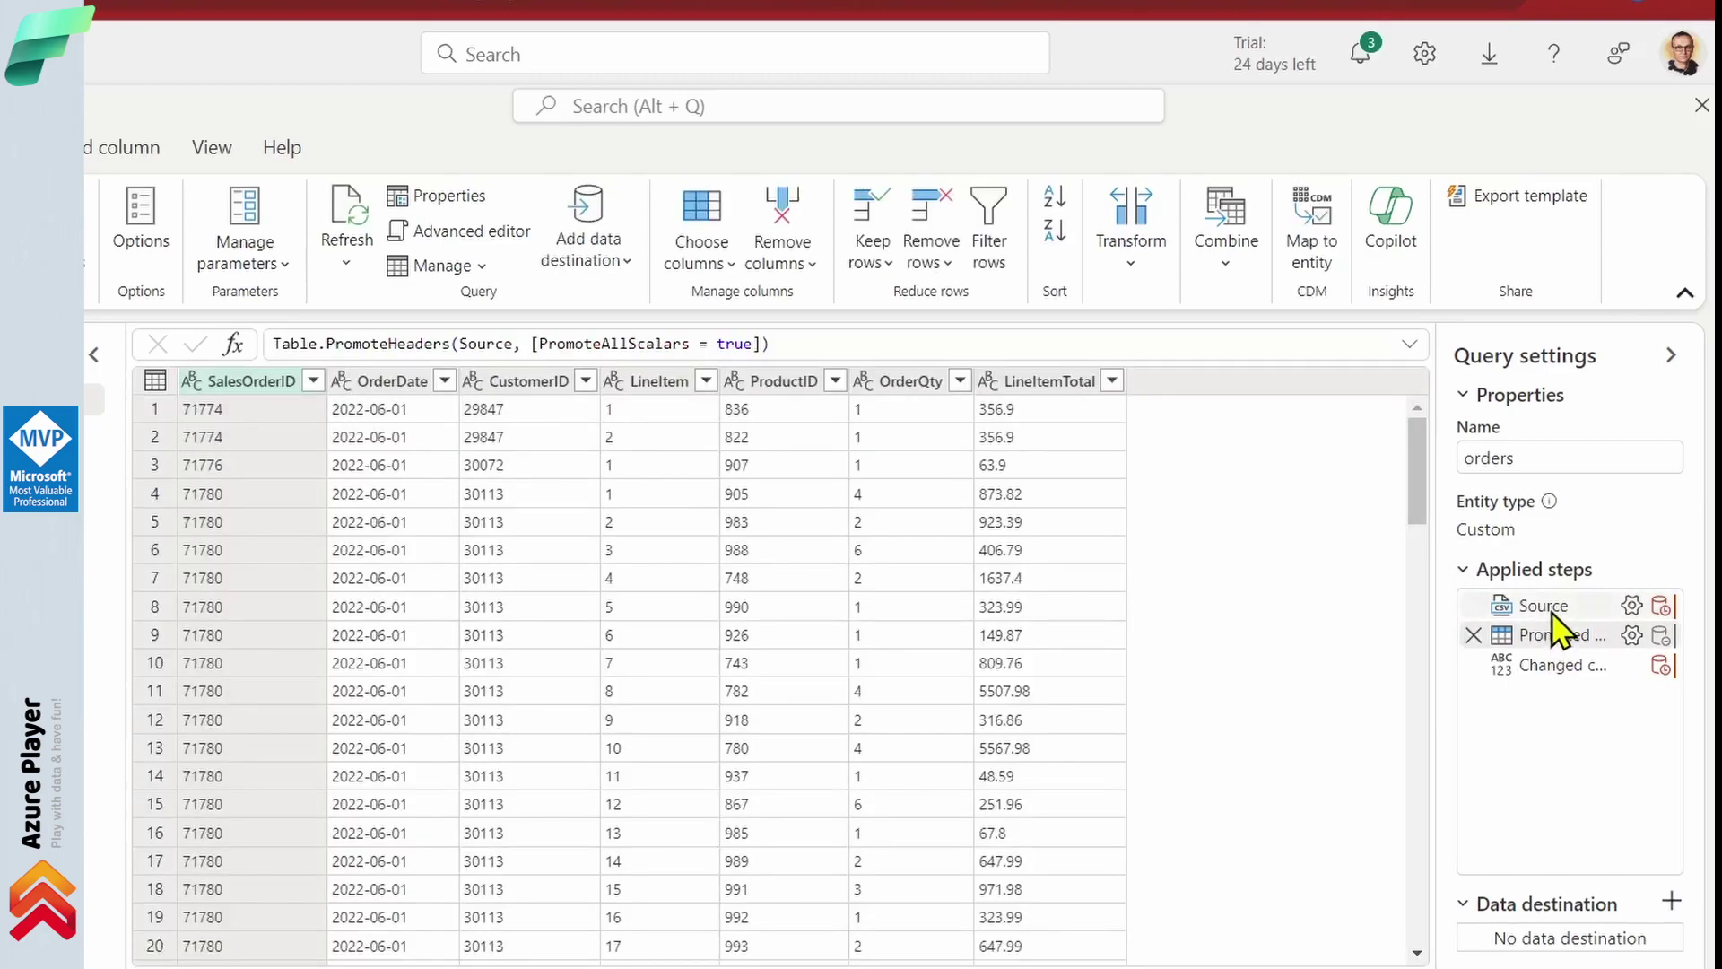
left_click(1553, 614)
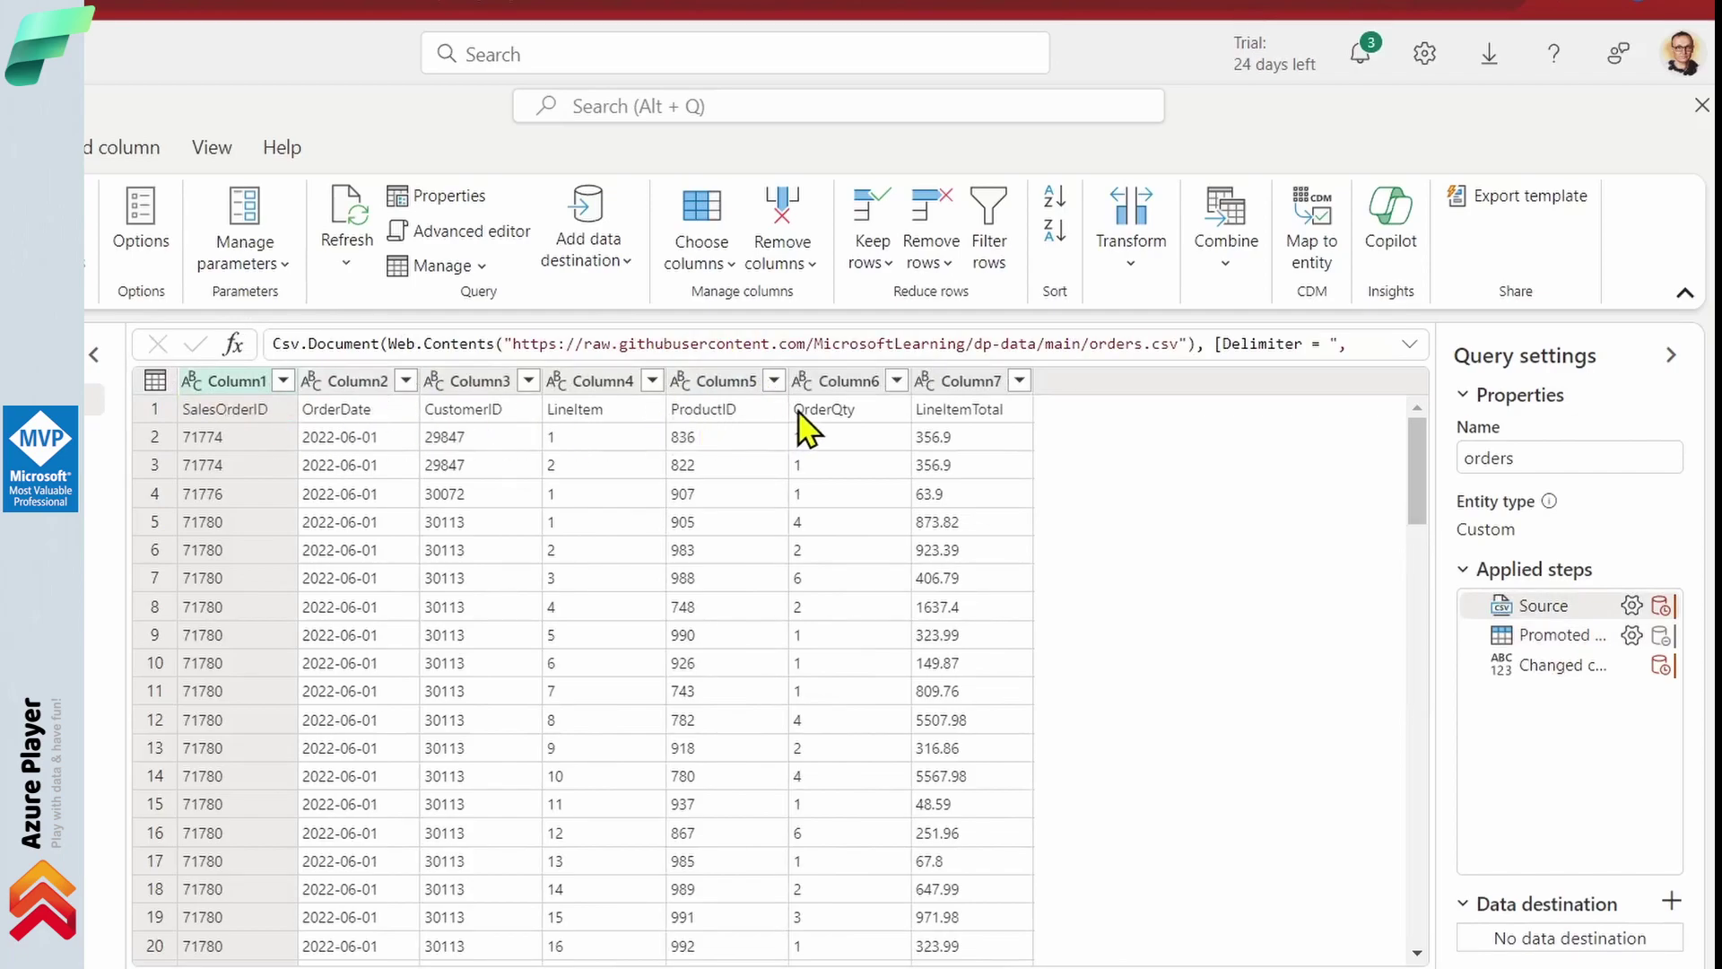
left_click(1552, 635)
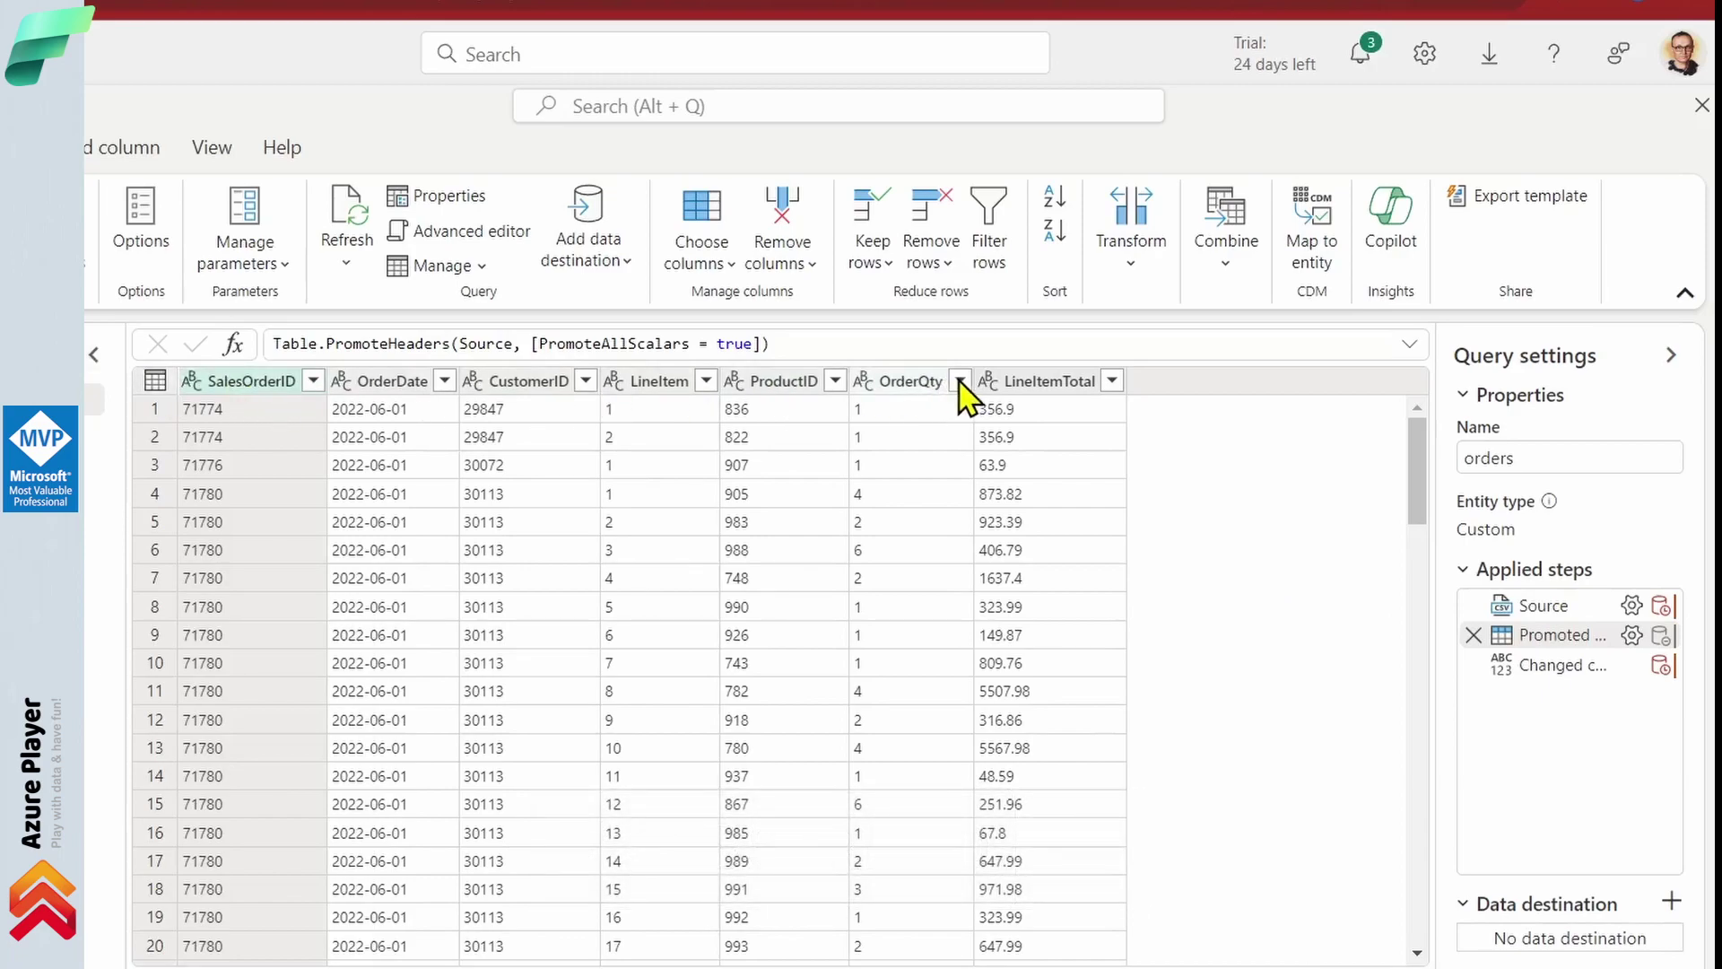
mouse_move(1566, 684)
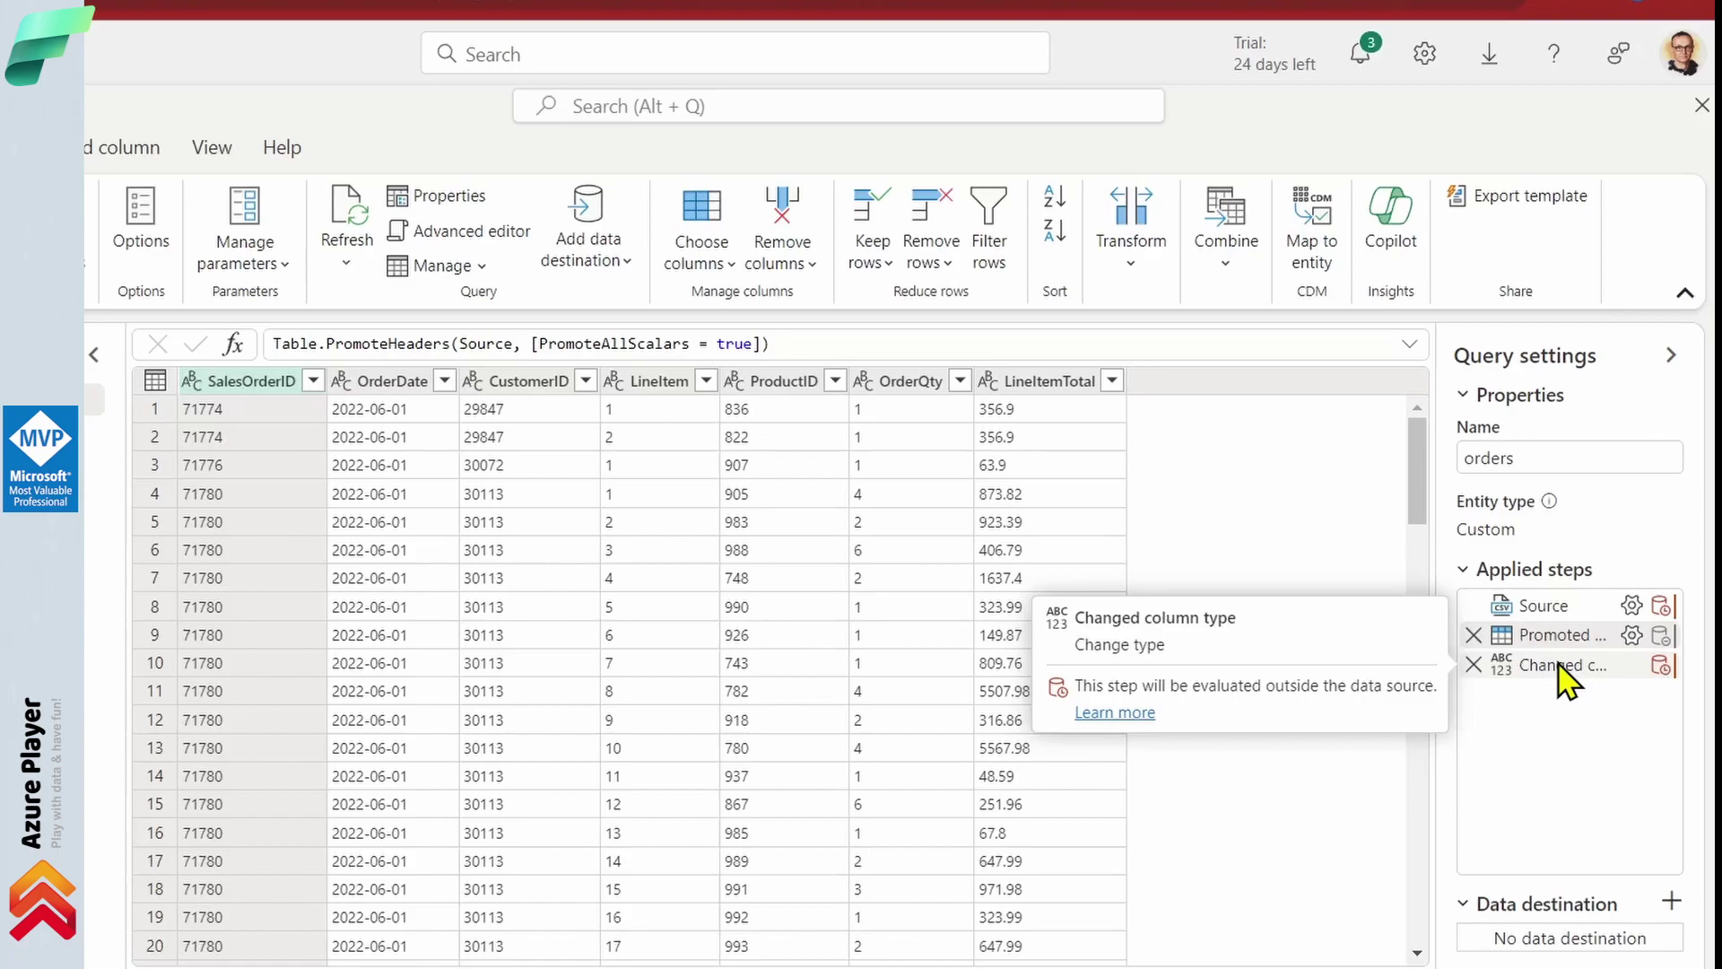
left_click(1561, 665)
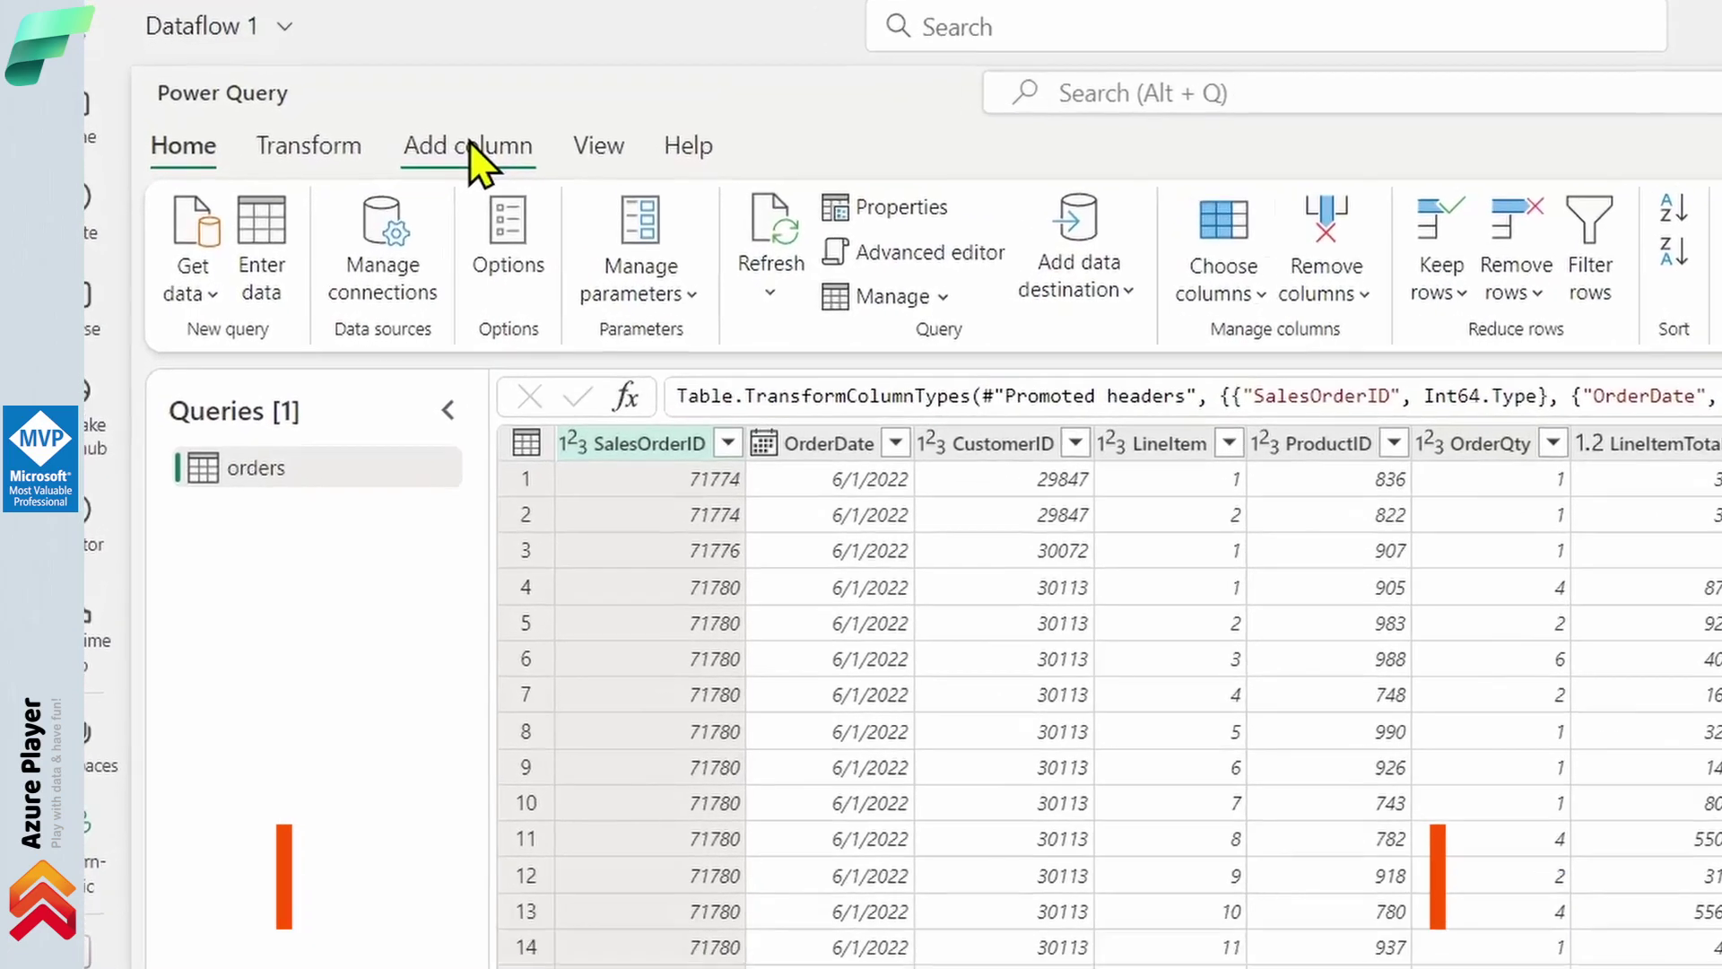
Start a custom column in the orders query, naming it MonthNo with the Whole number data type.
left_click(384, 209)
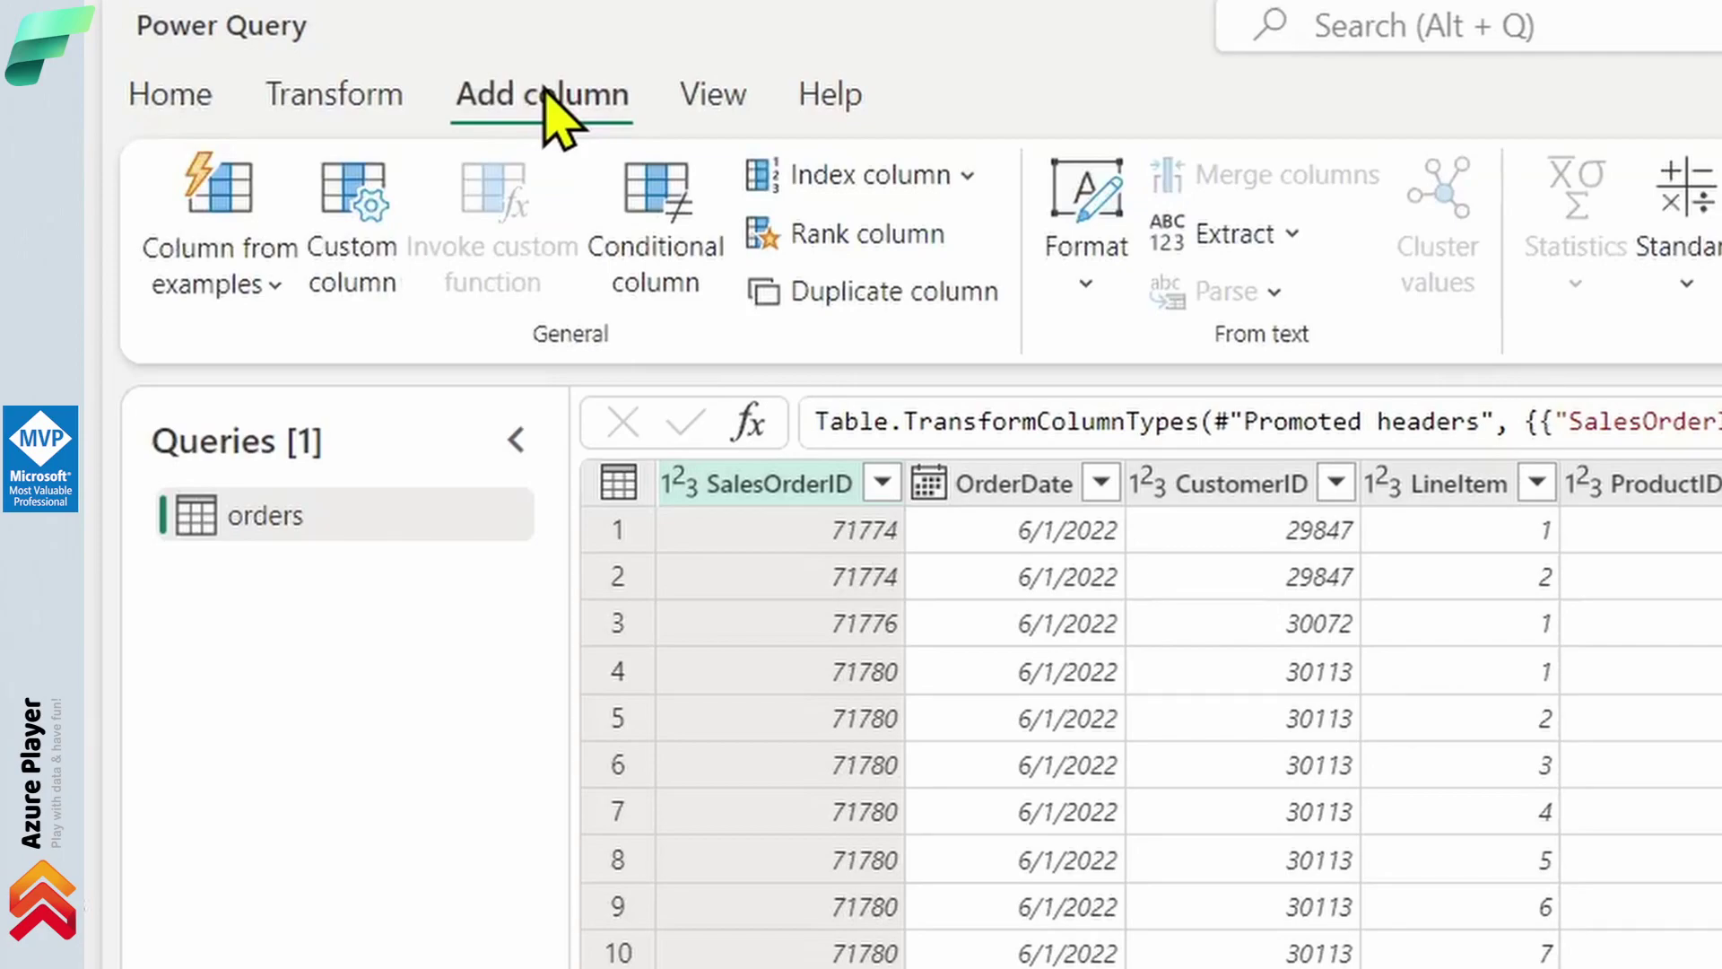
left_click(356, 282)
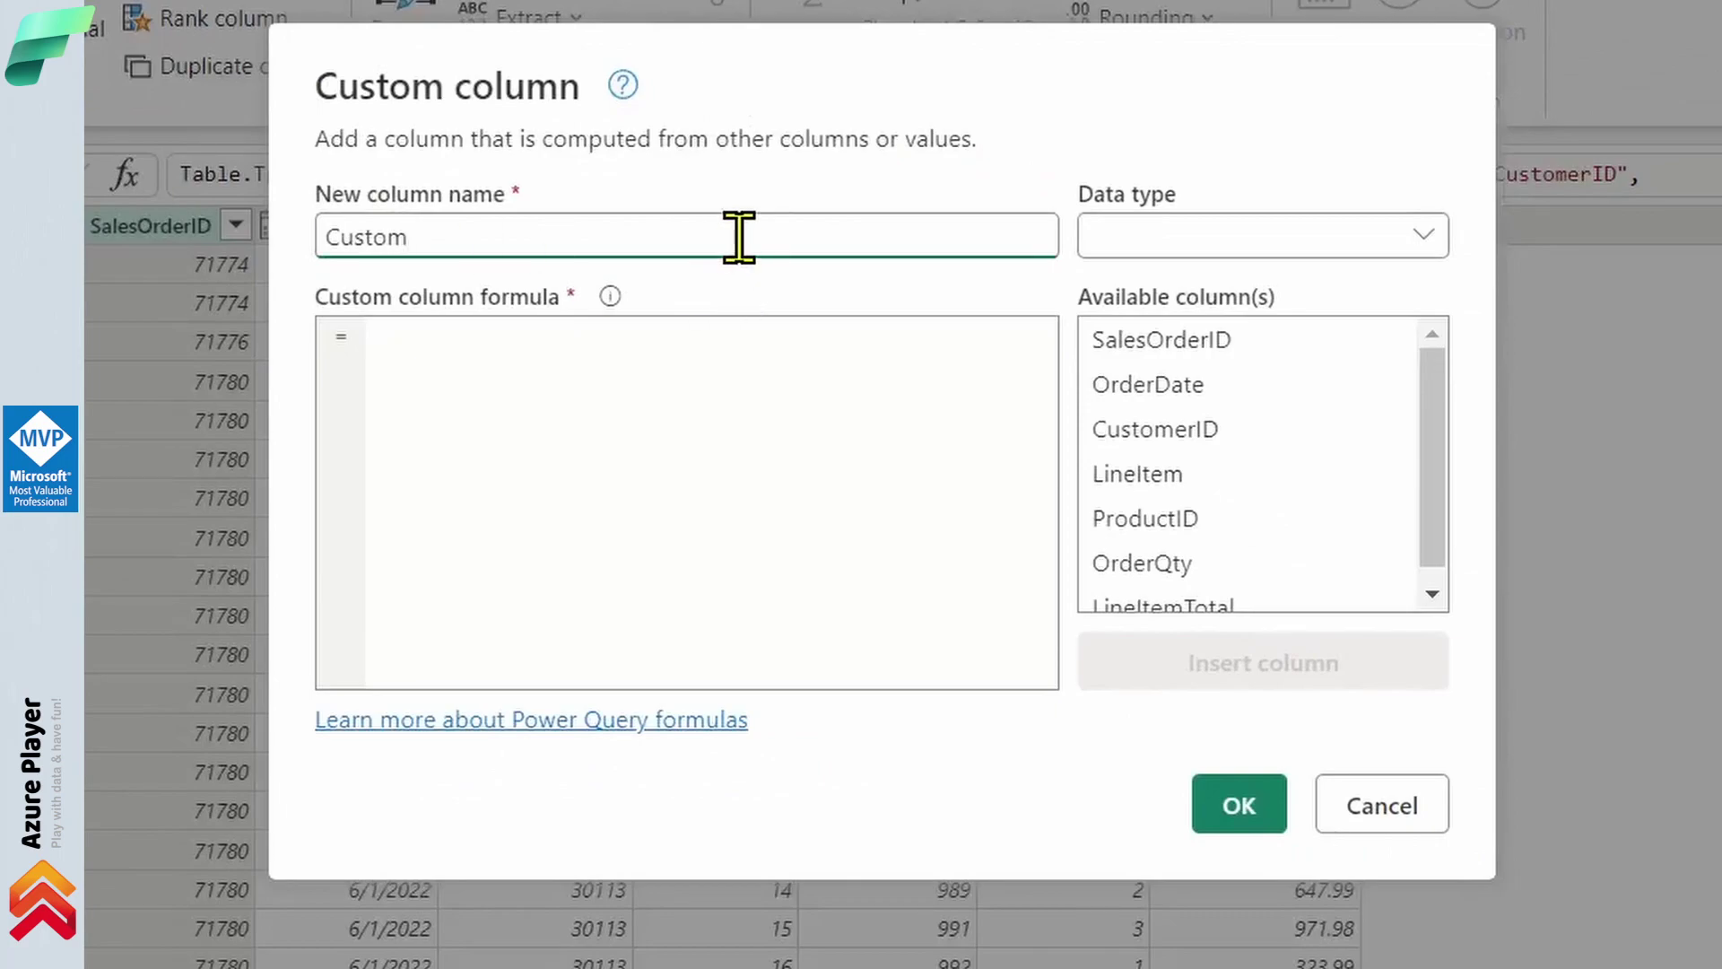
double_click(325, 236)
type("MonthNo")
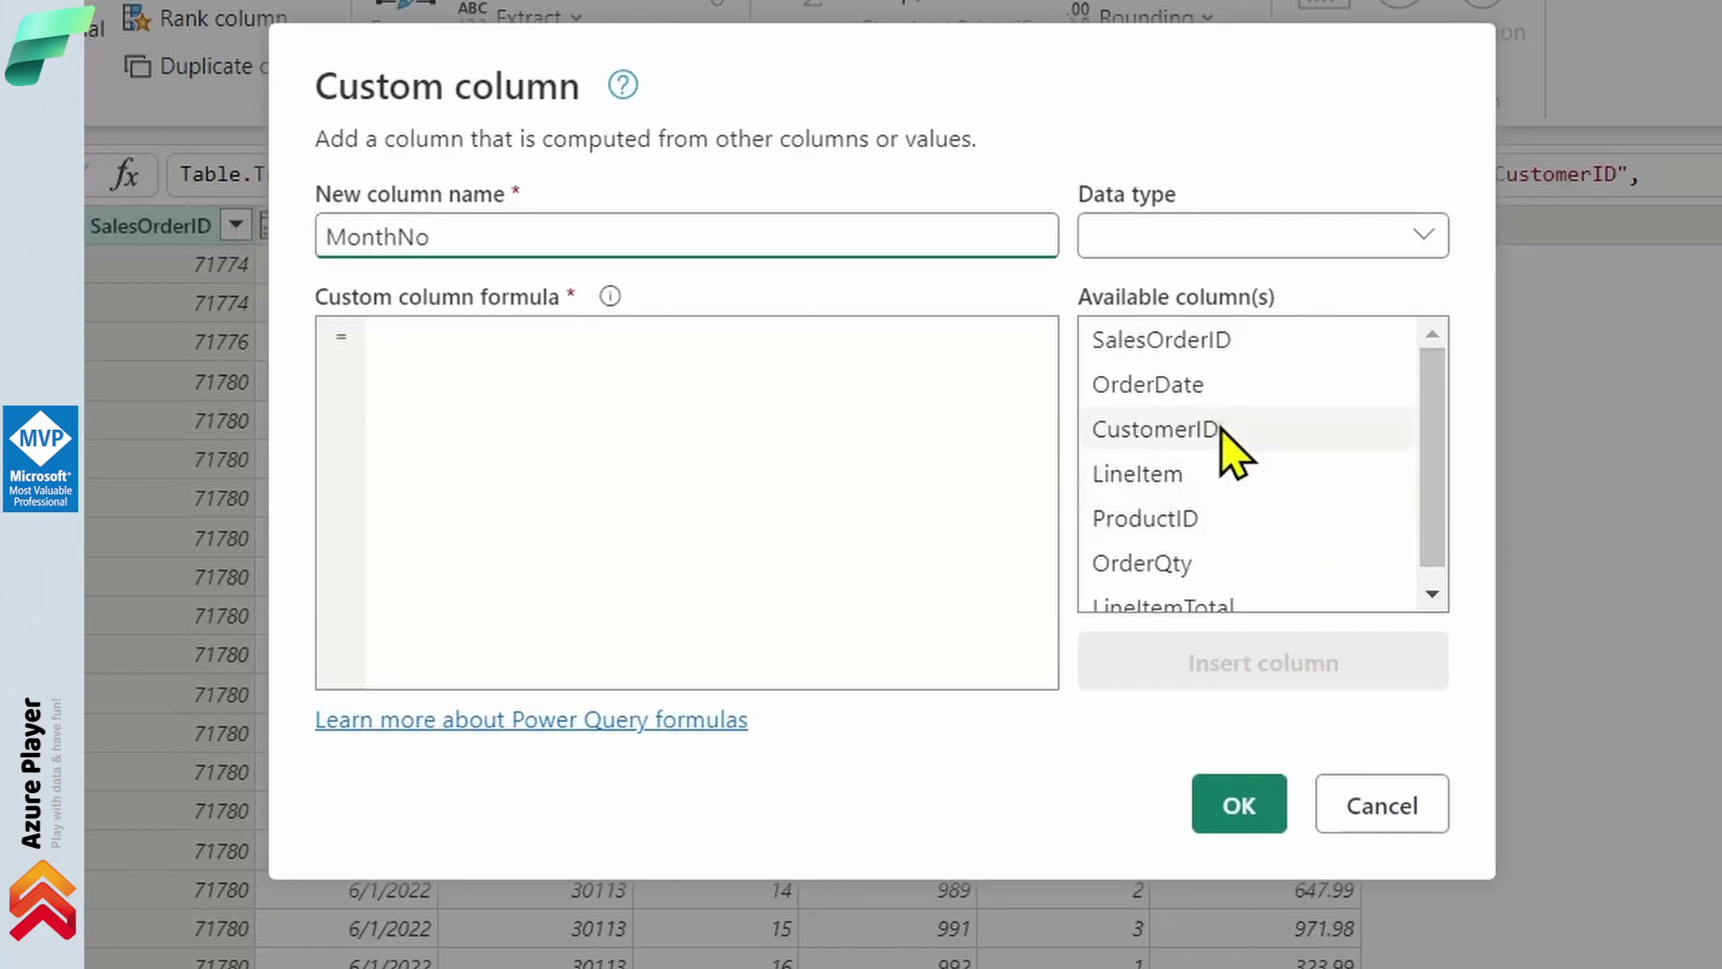
left_click(1436, 238)
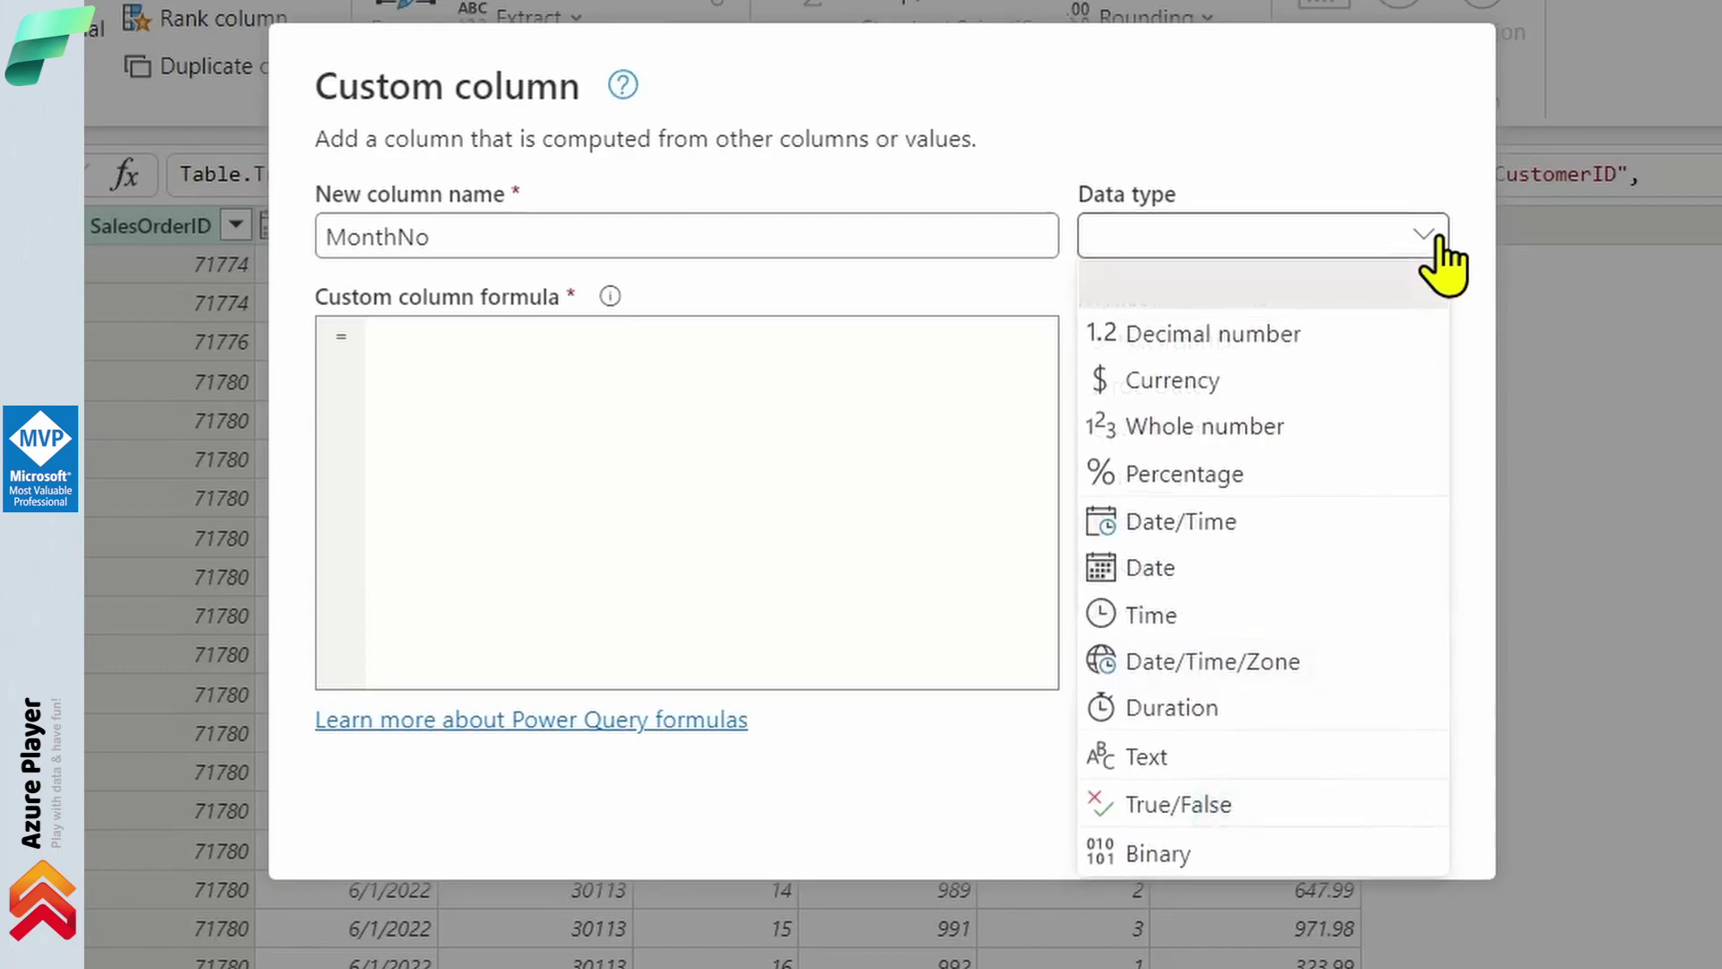
left_click(1235, 433)
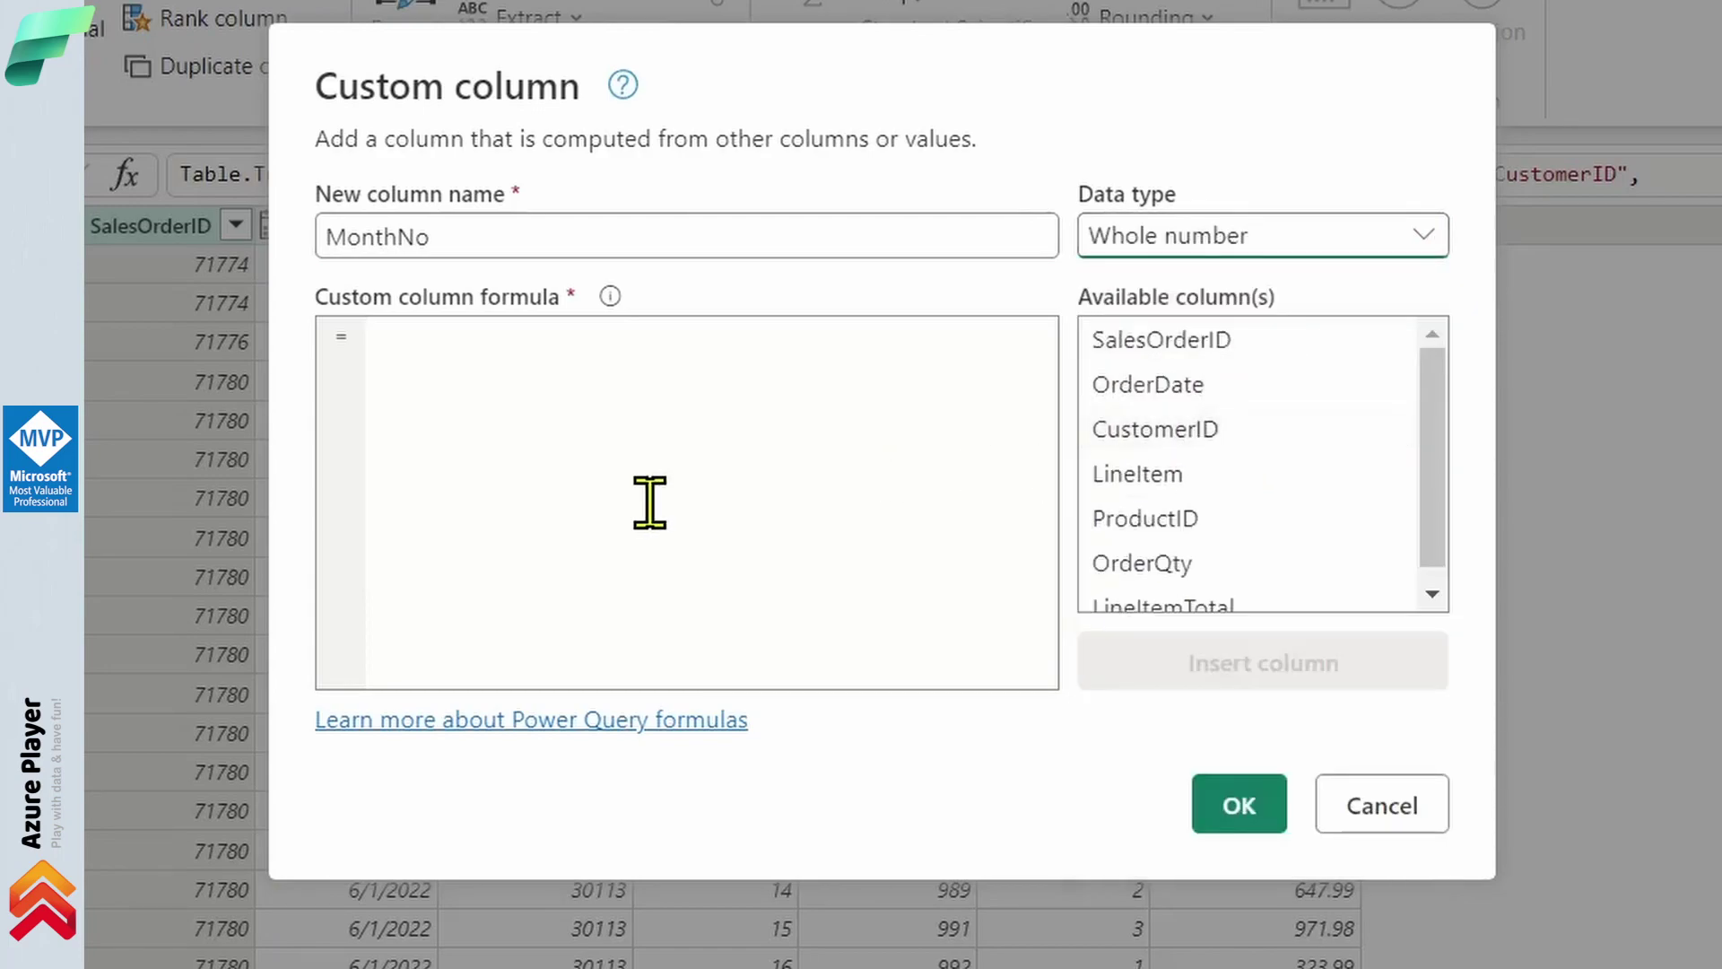
Define the MonthNo column with the formula Date.Month([OrderDate]) and add it to the orders query.
left_click(548, 387)
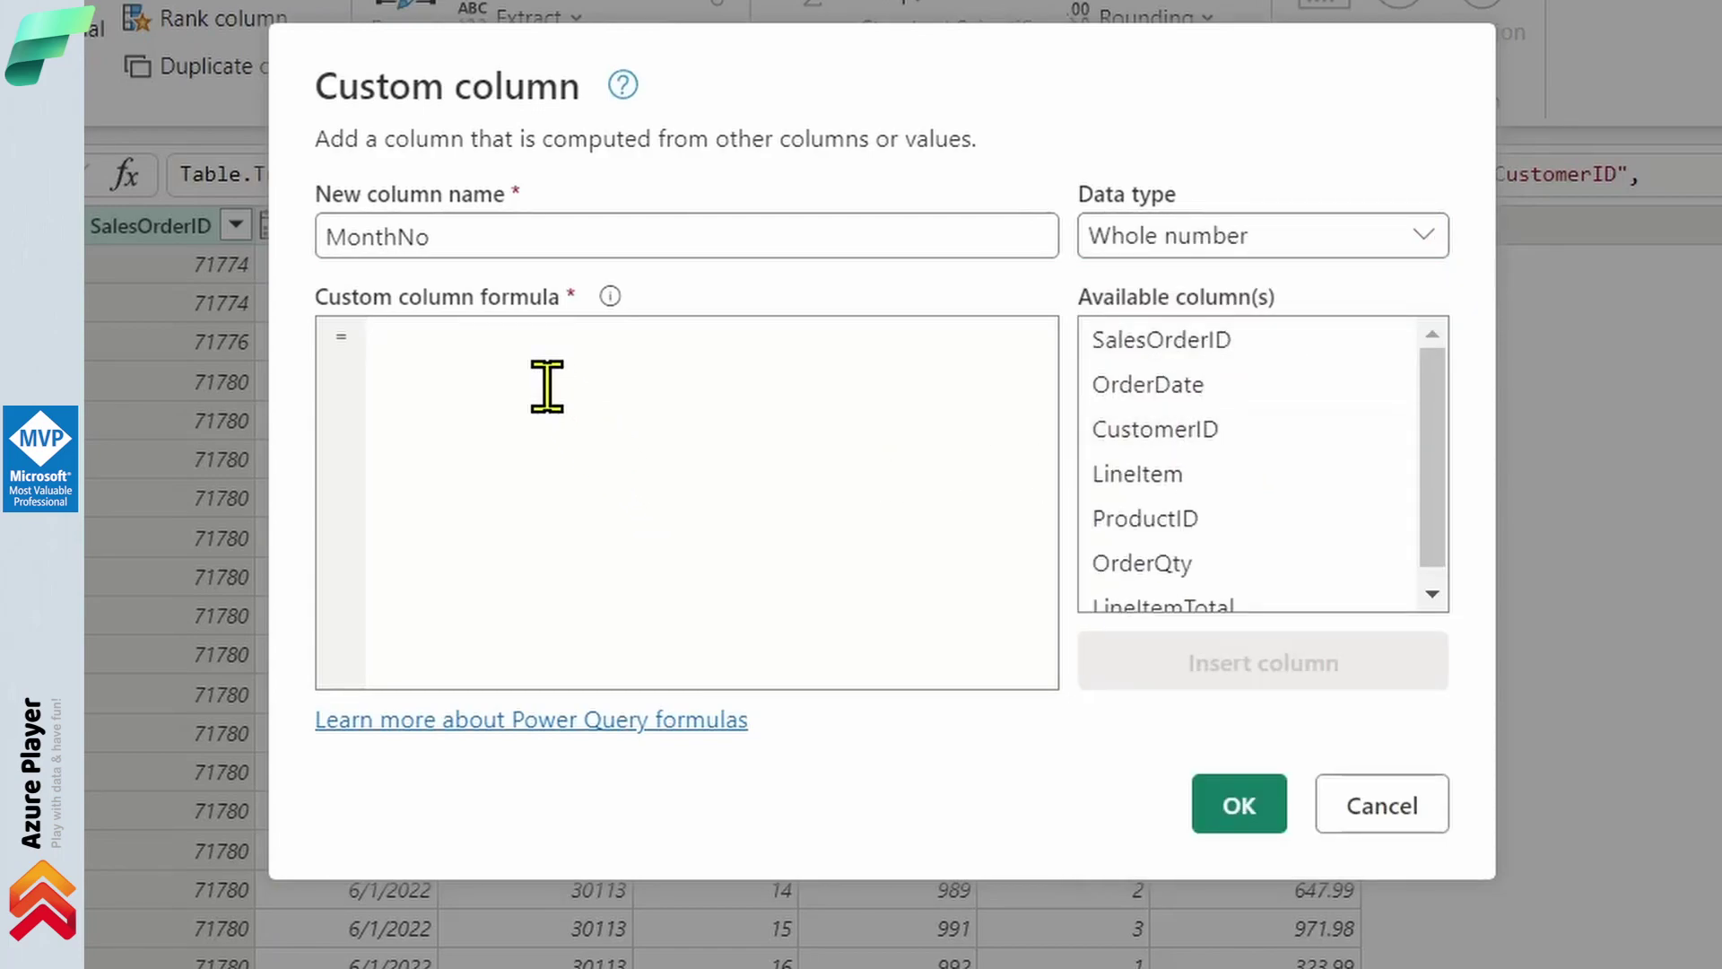
type("Date")
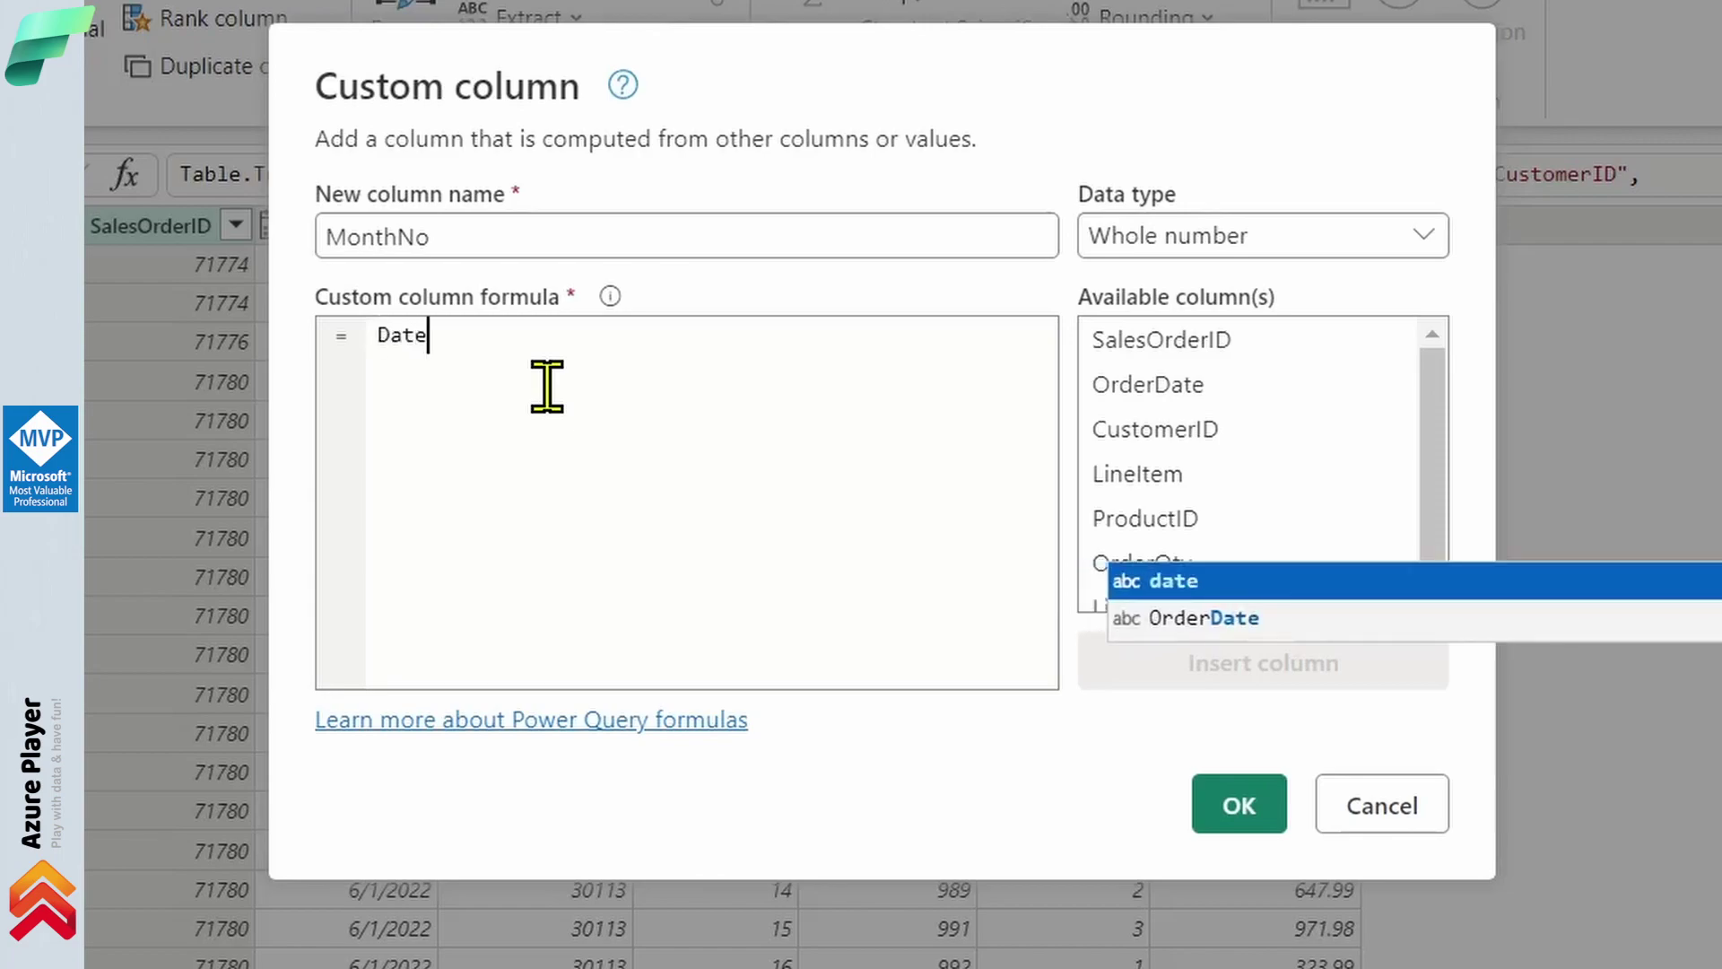
type(".")
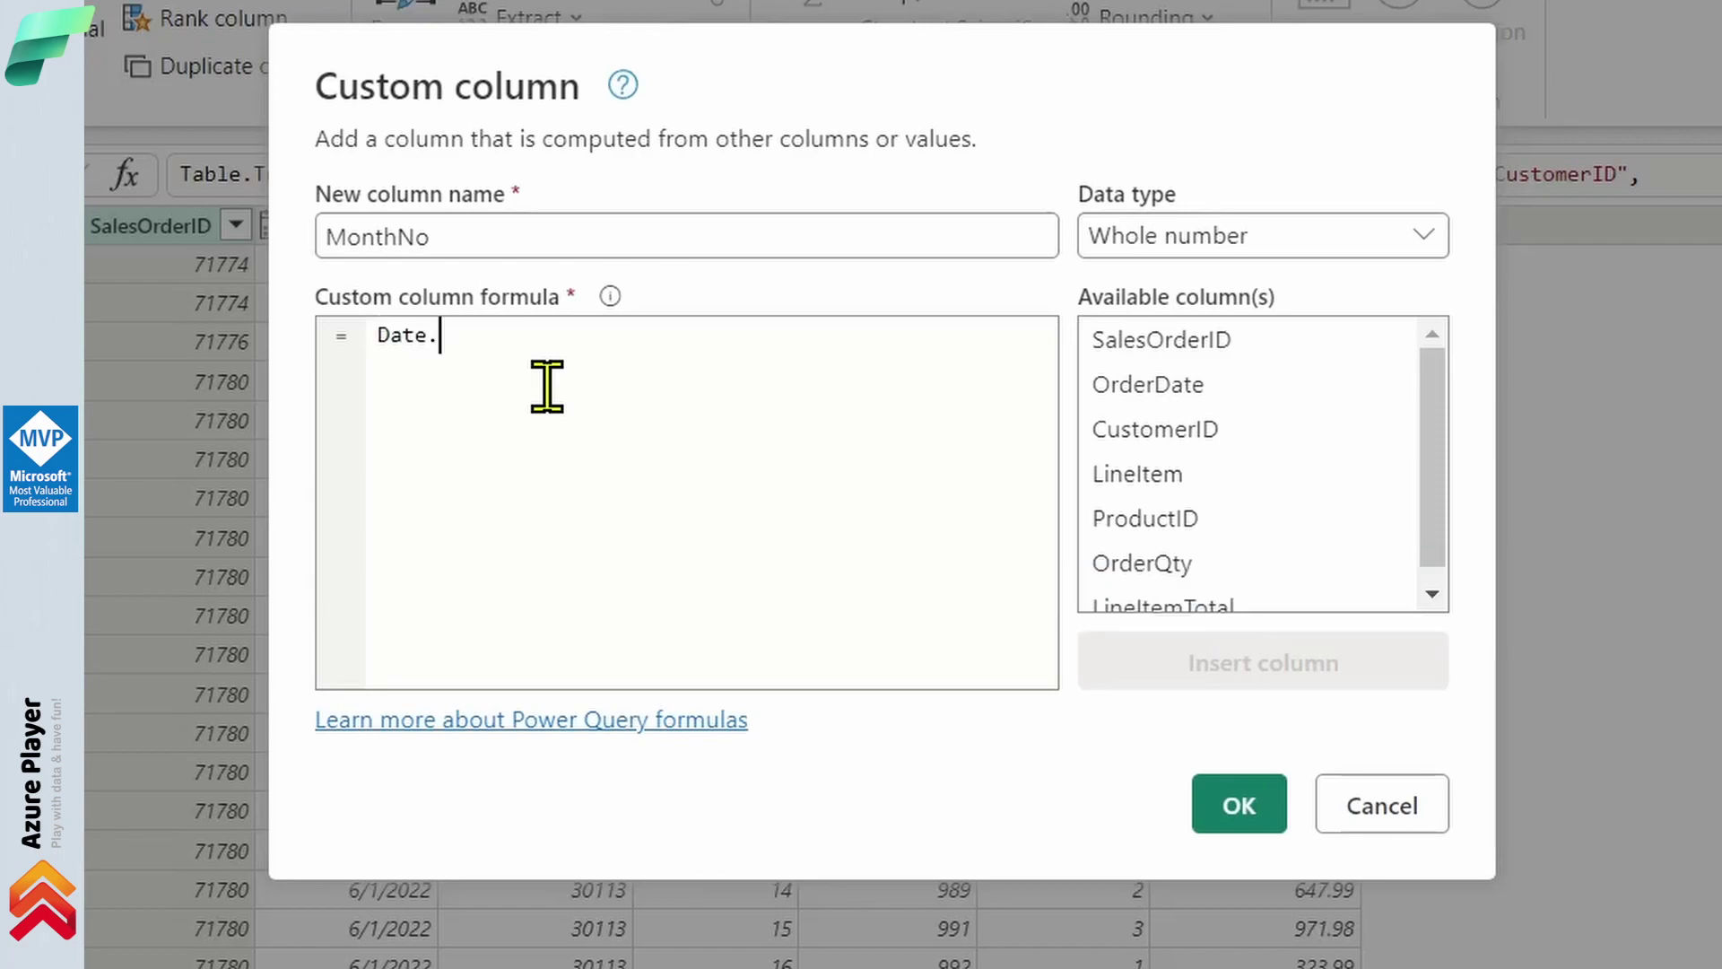
type("Month([")
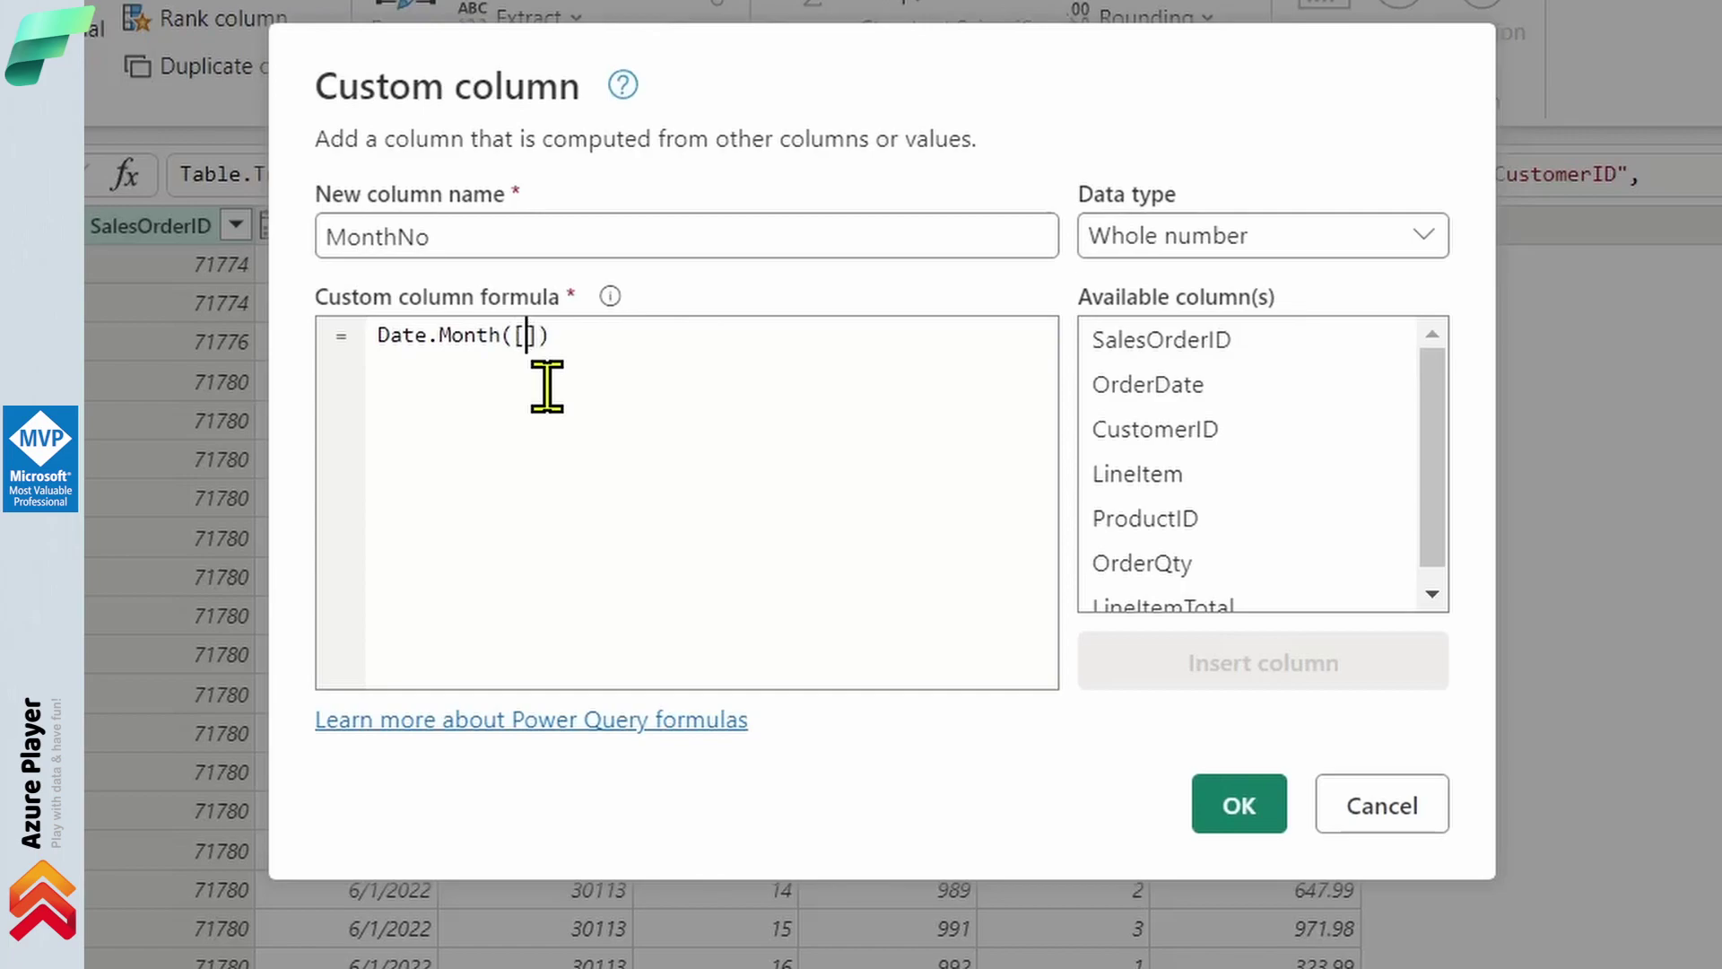
key("BackSpace")
left_click(1213, 398)
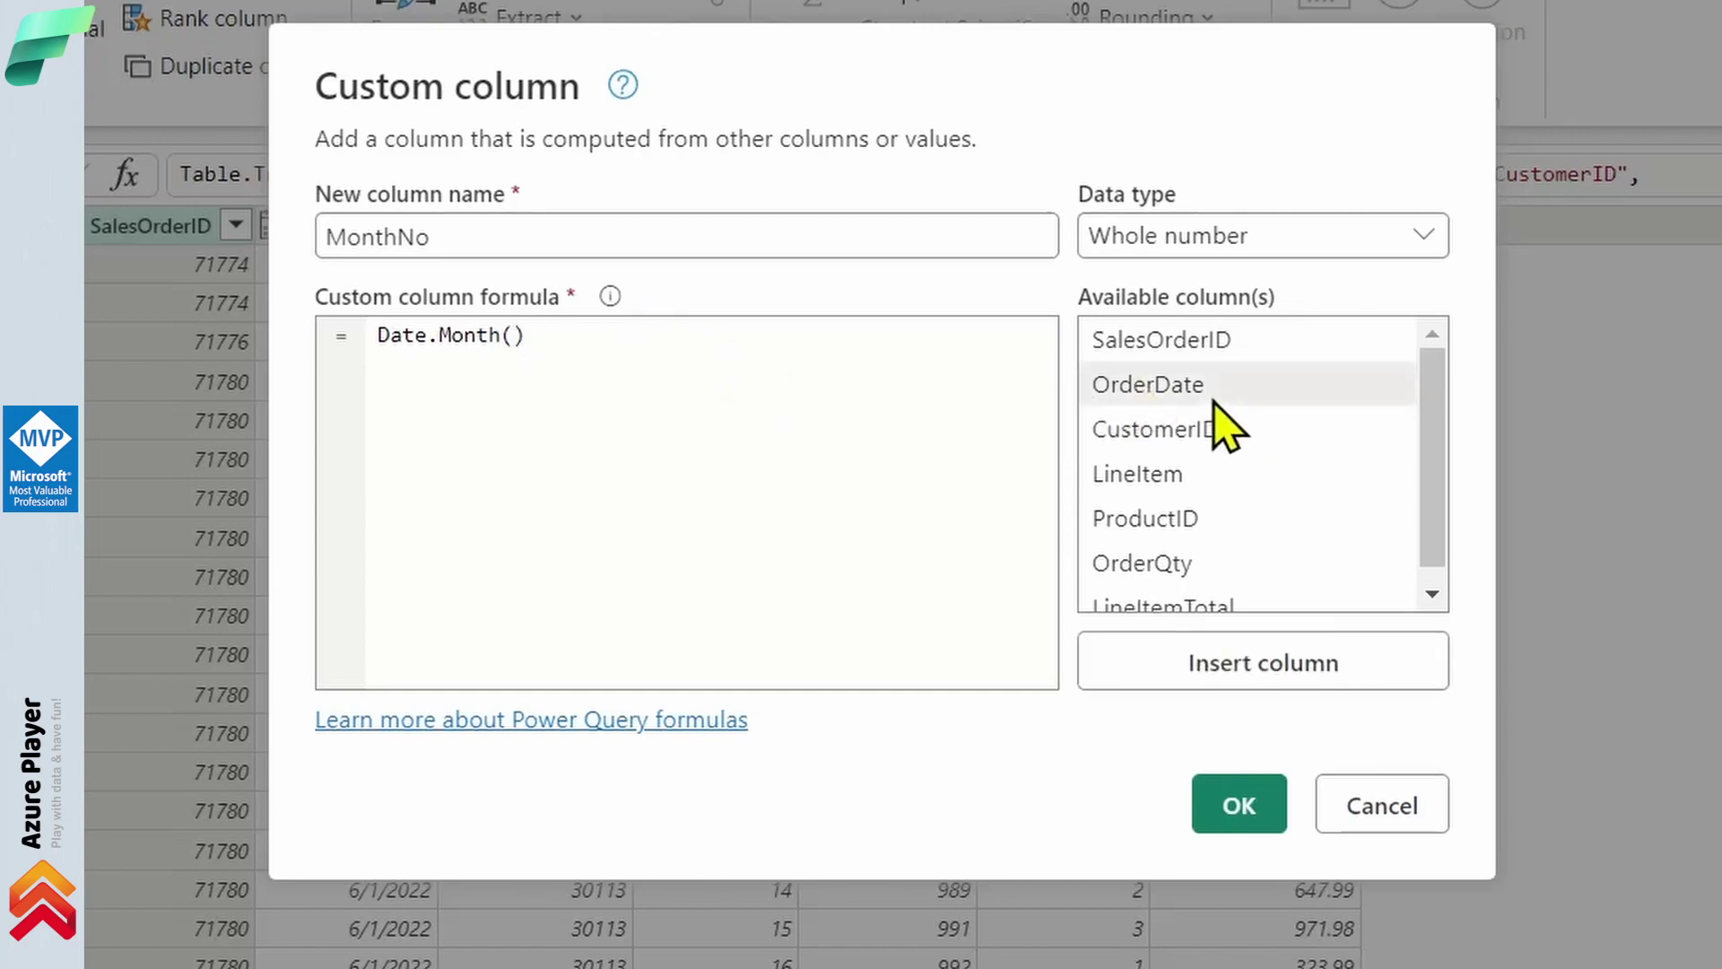
left_click(1220, 669)
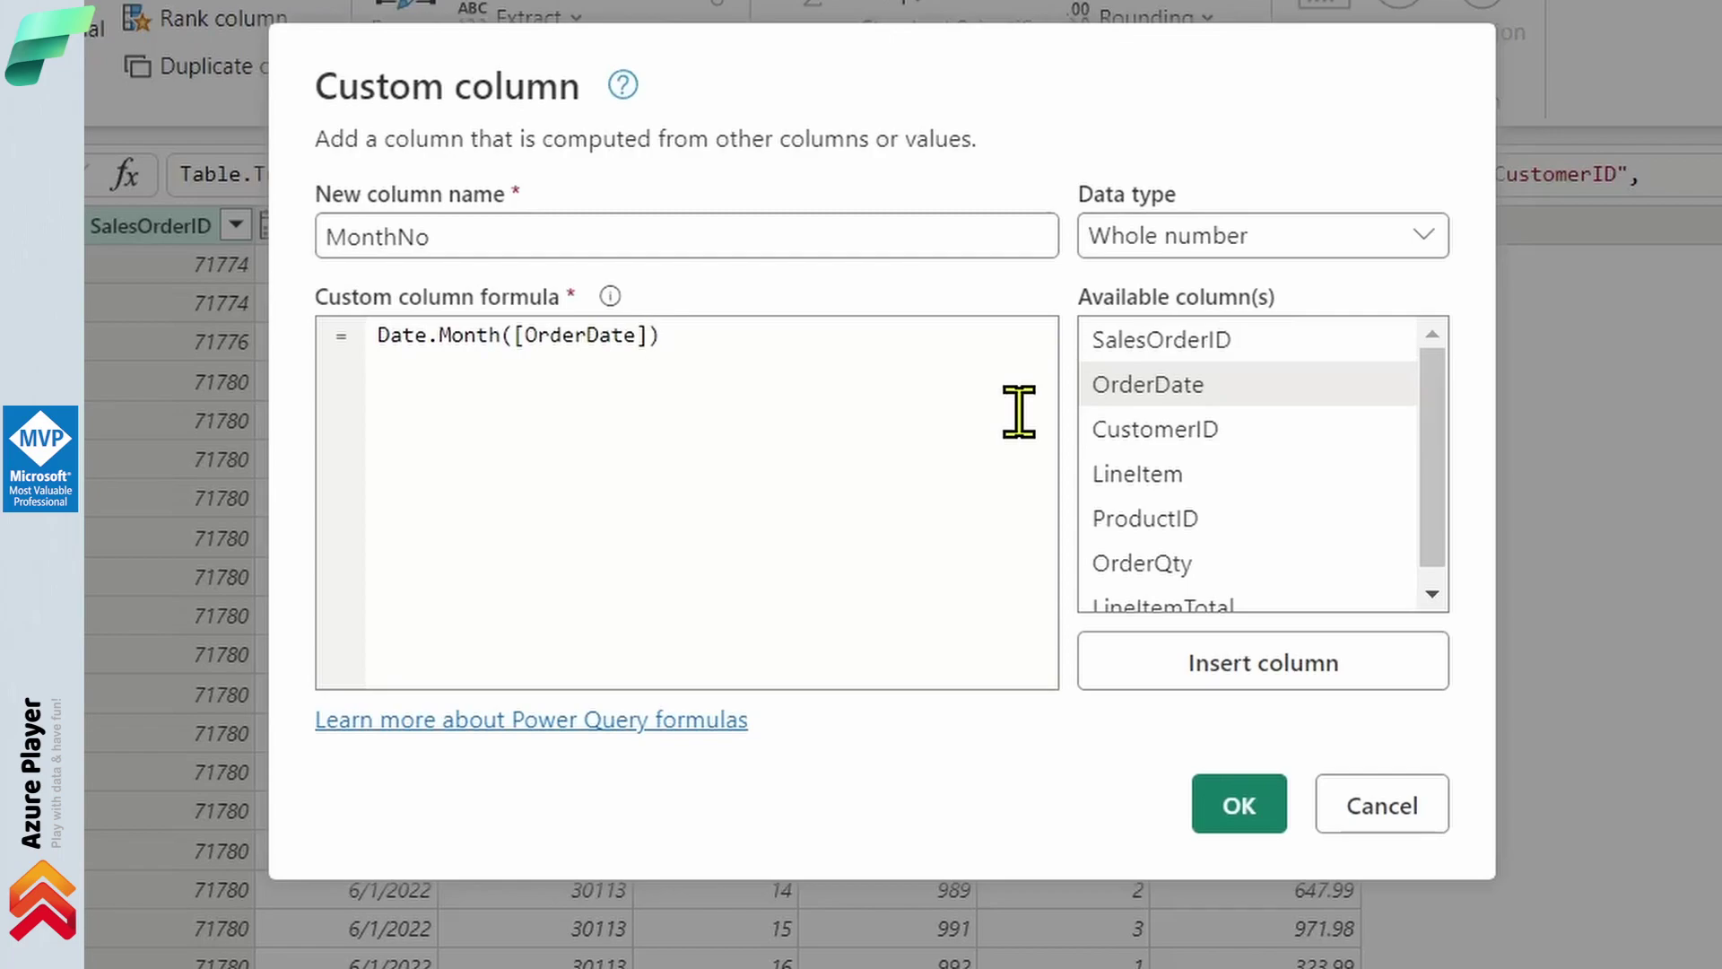
left_click(1242, 805)
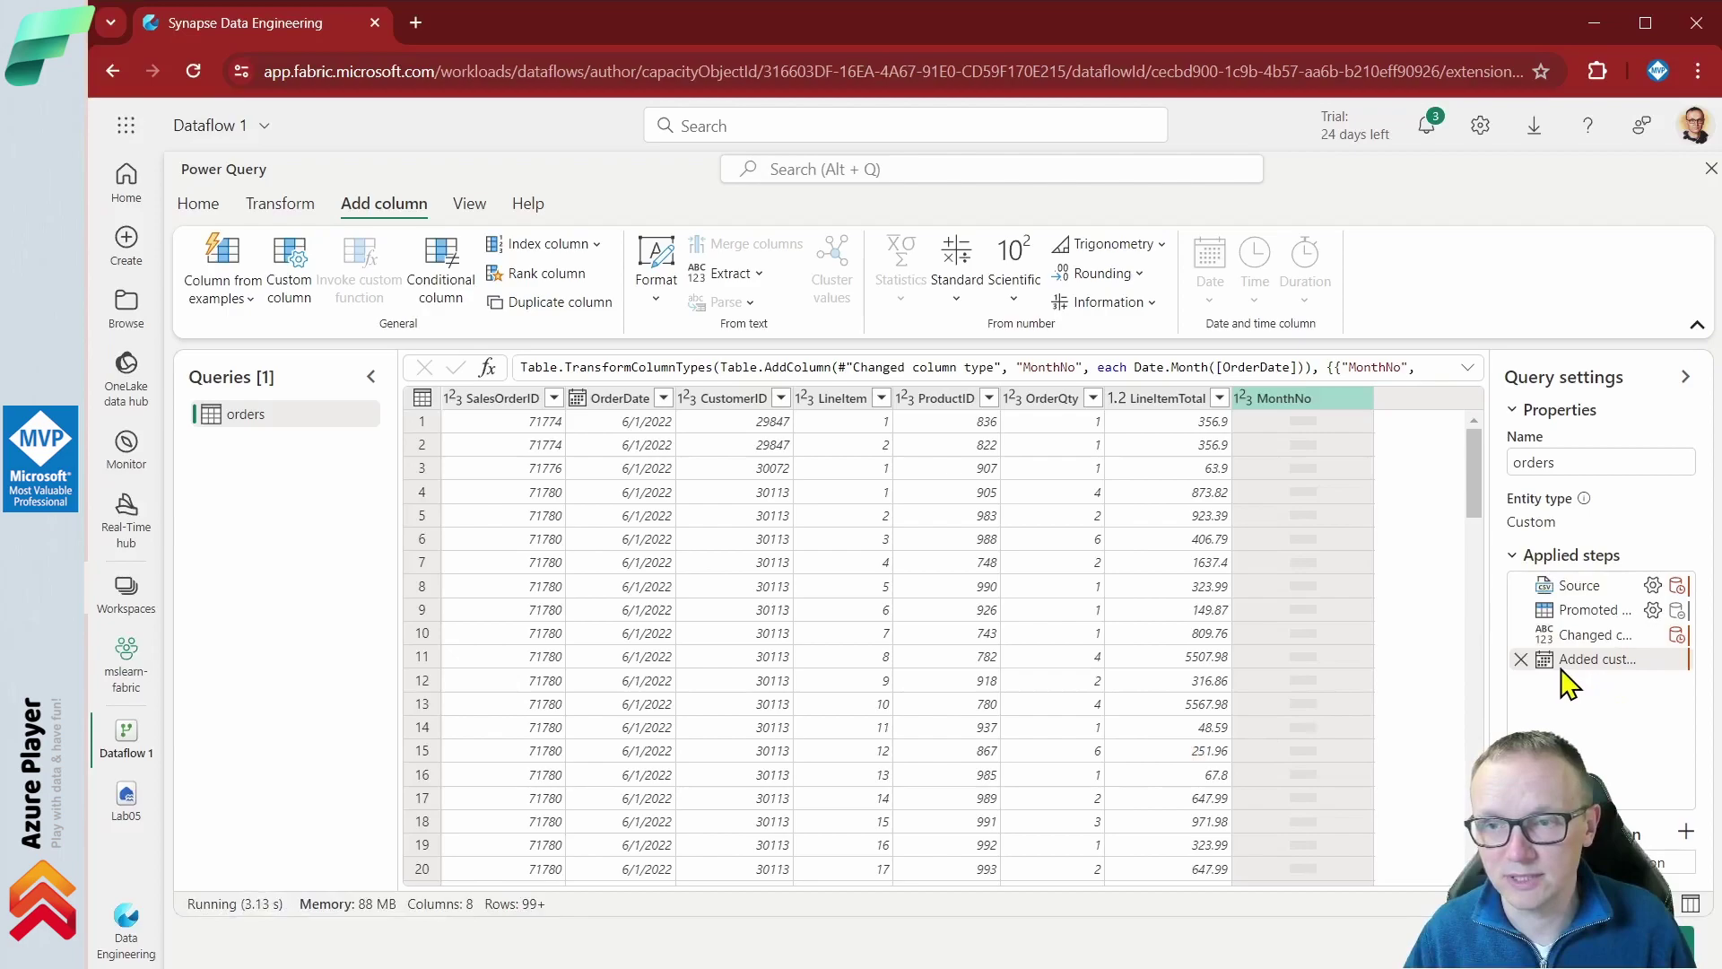
Compare the orders data at the Changed column type and Added custom applied steps, finishing on the last one.
mouse_move(1566, 669)
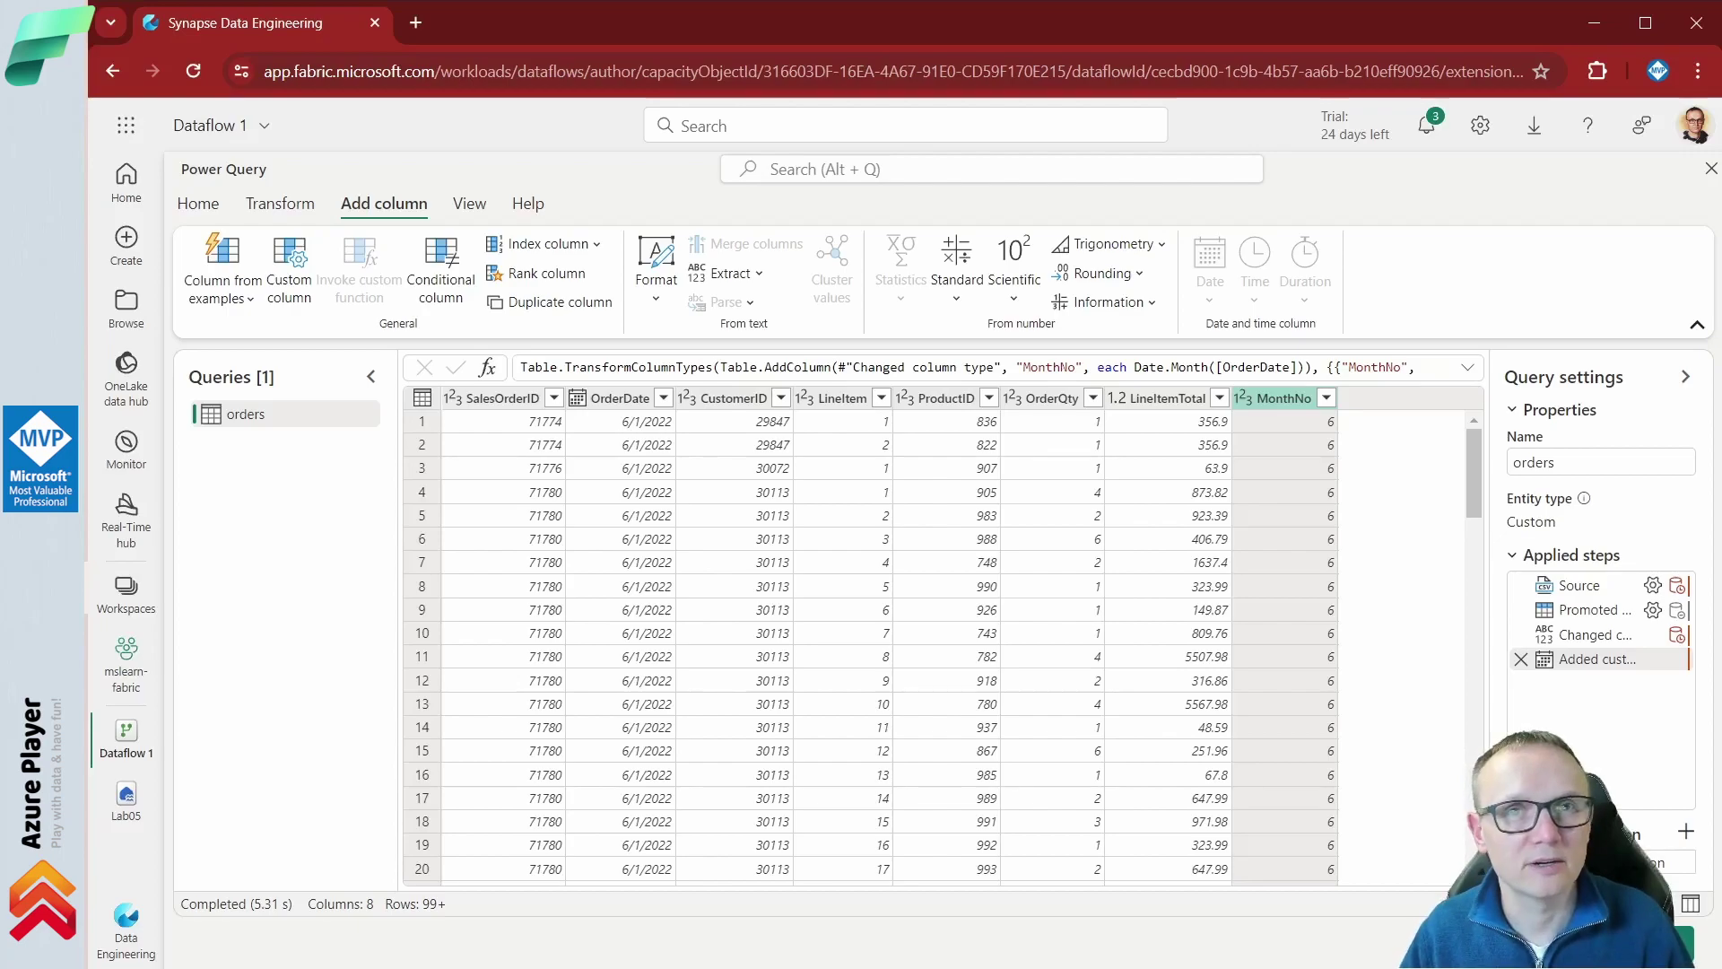
left_click(1584, 636)
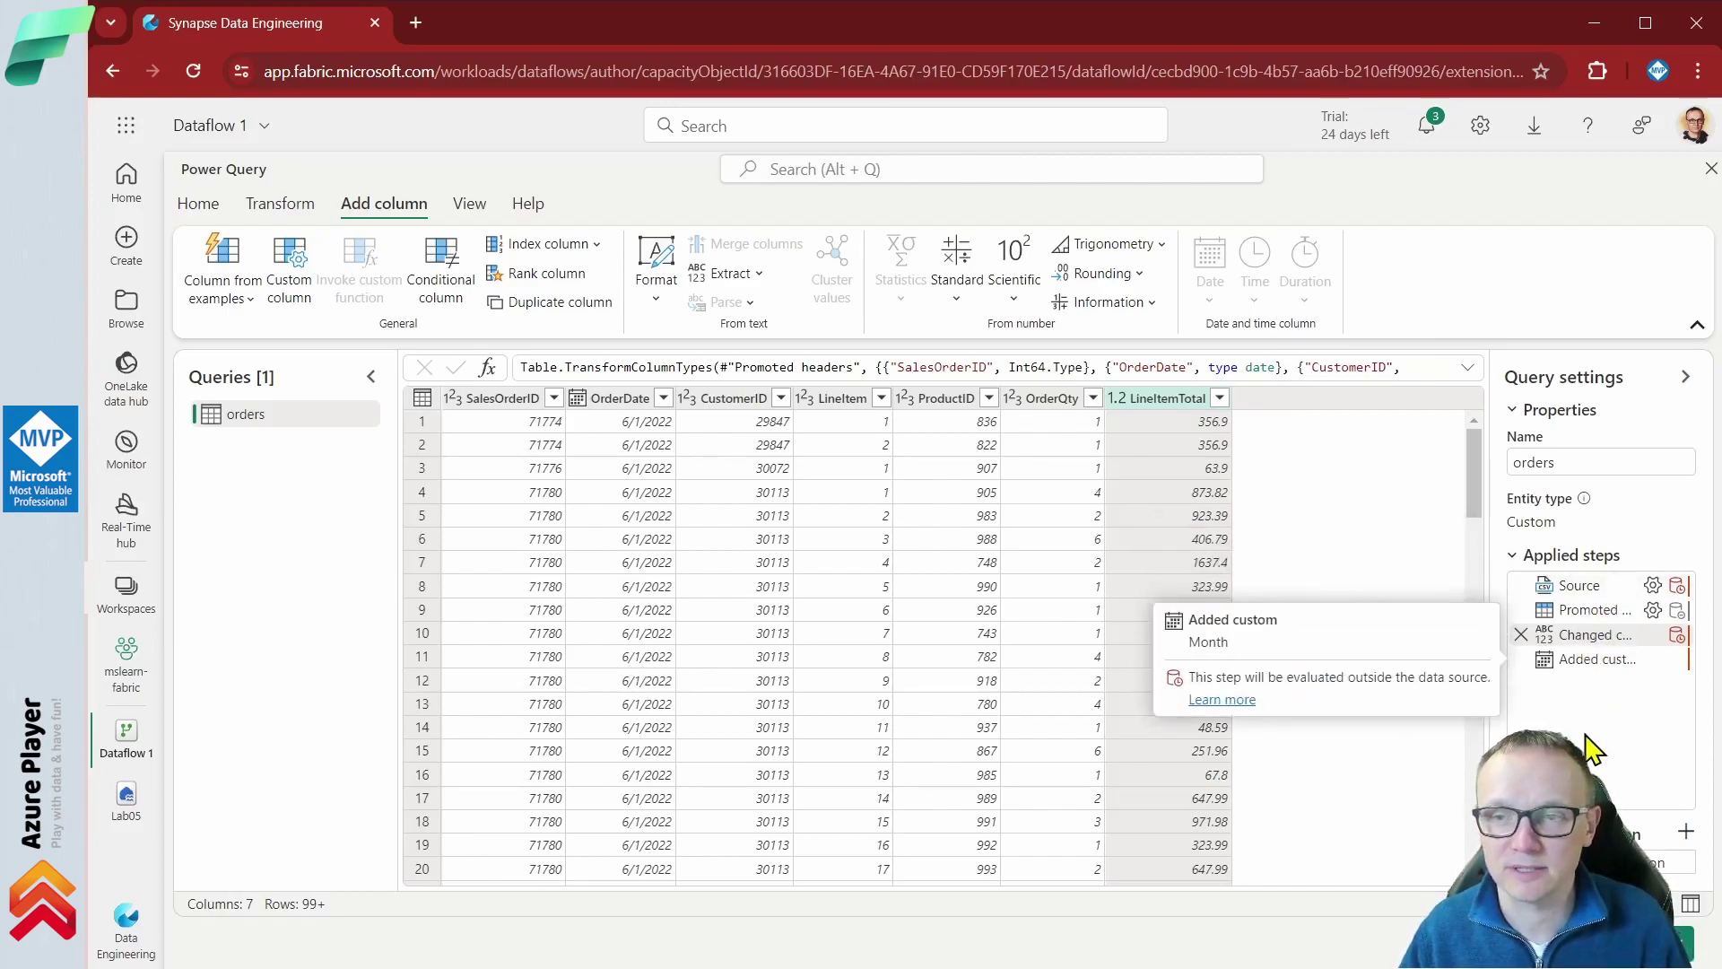
left_click(1583, 668)
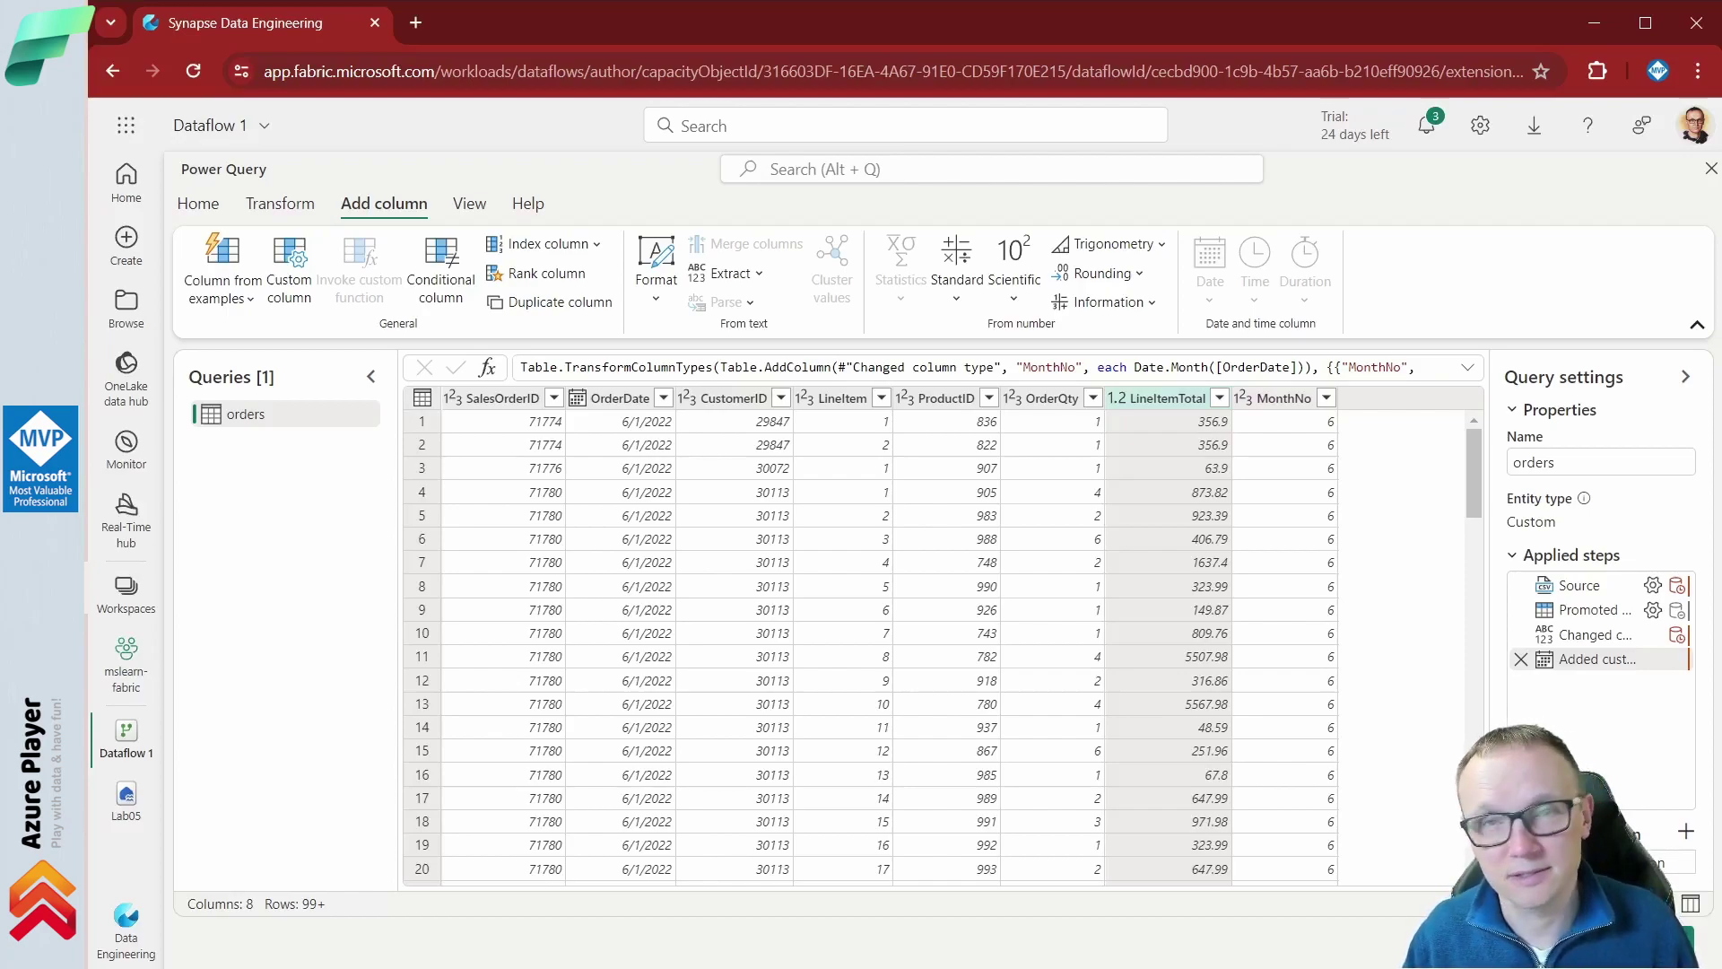
Add a Lakehouse data destination through a new Organizational account connection, targeting a new orders table in Lab05 of the mslearn-fabric workspace.
left_click(198, 205)
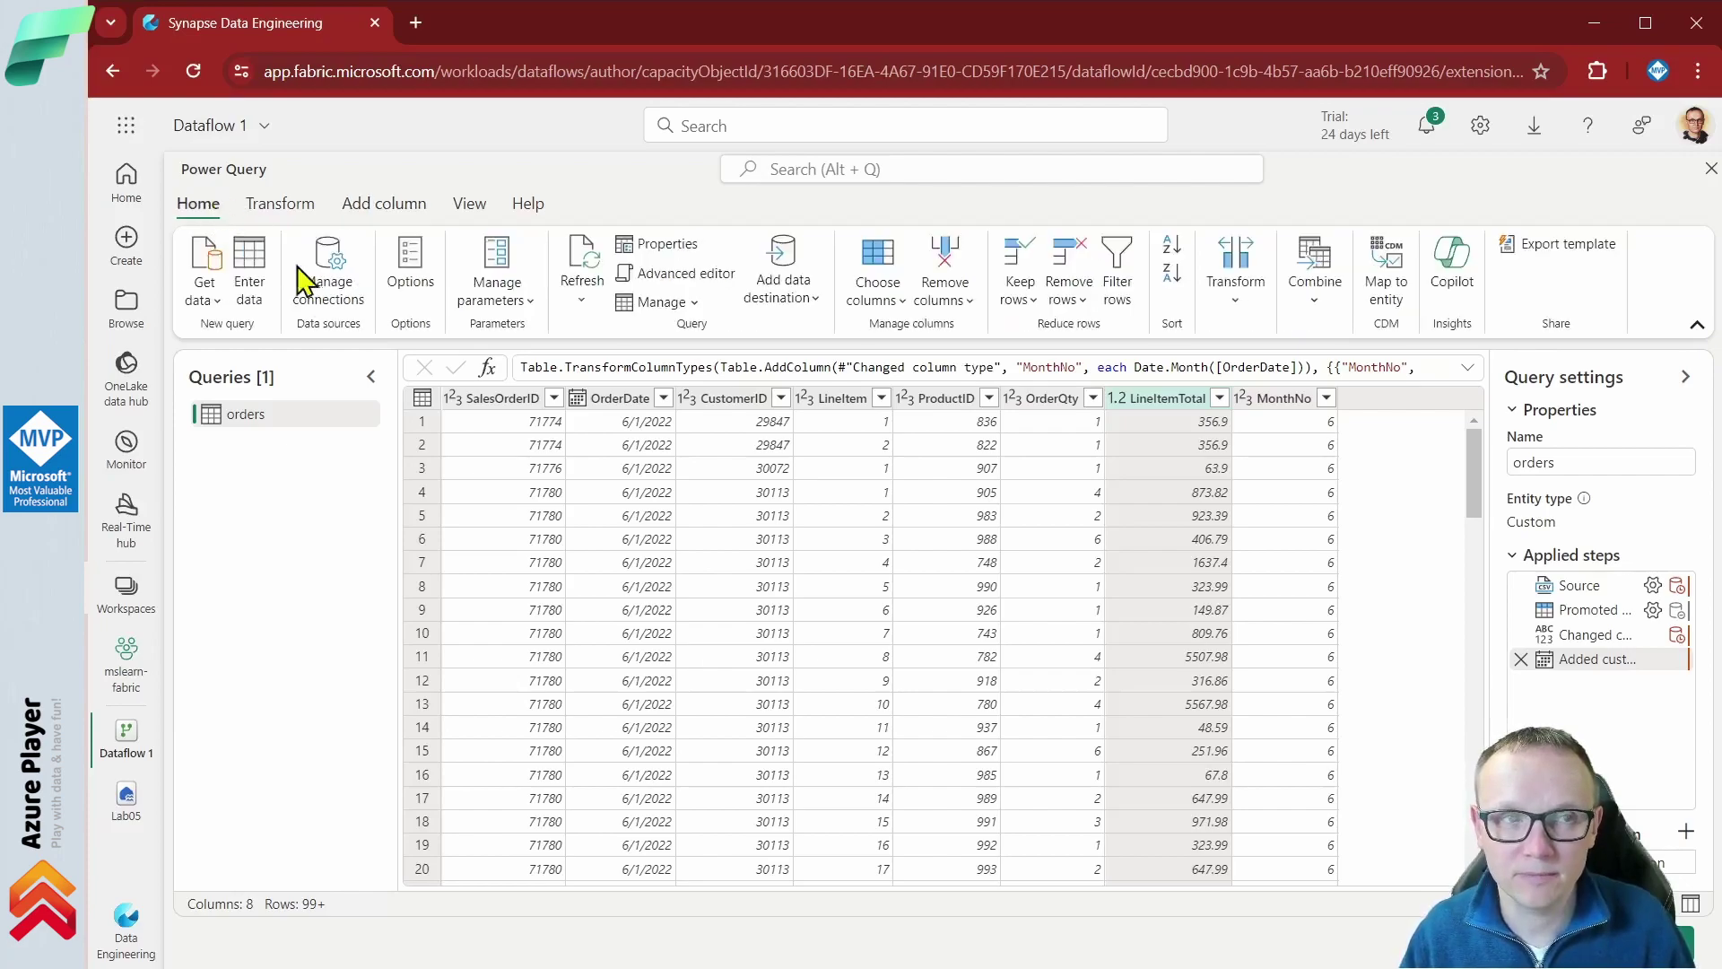
left_click(815, 301)
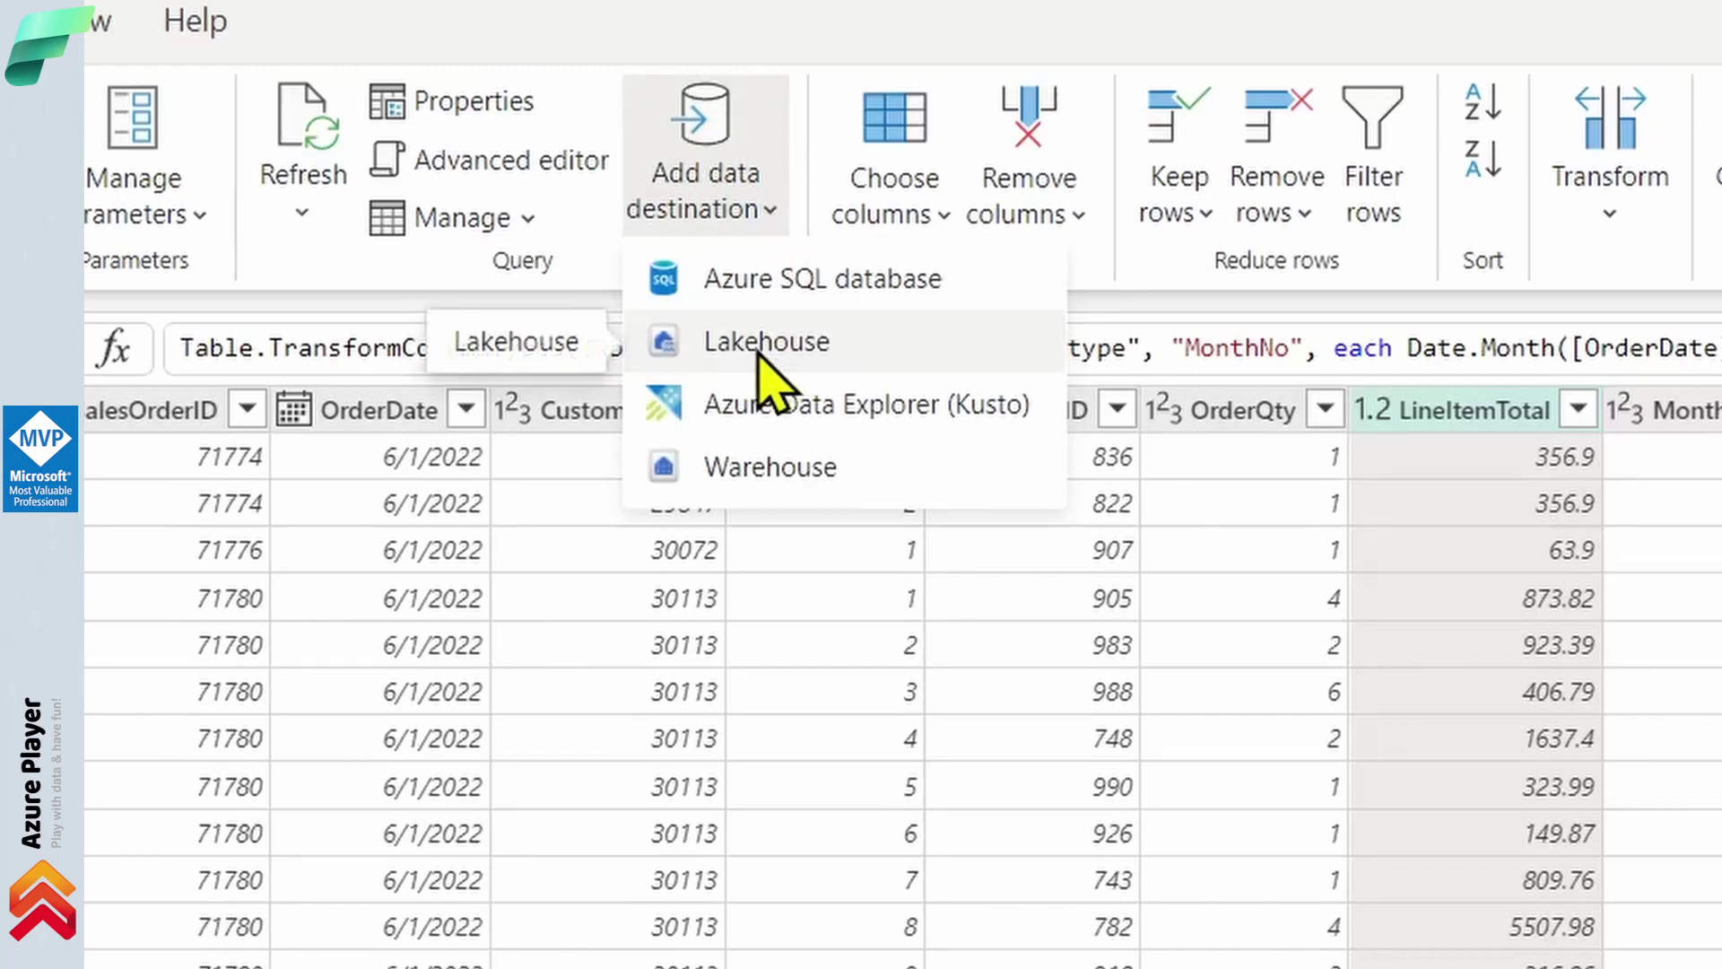
left_click(855, 363)
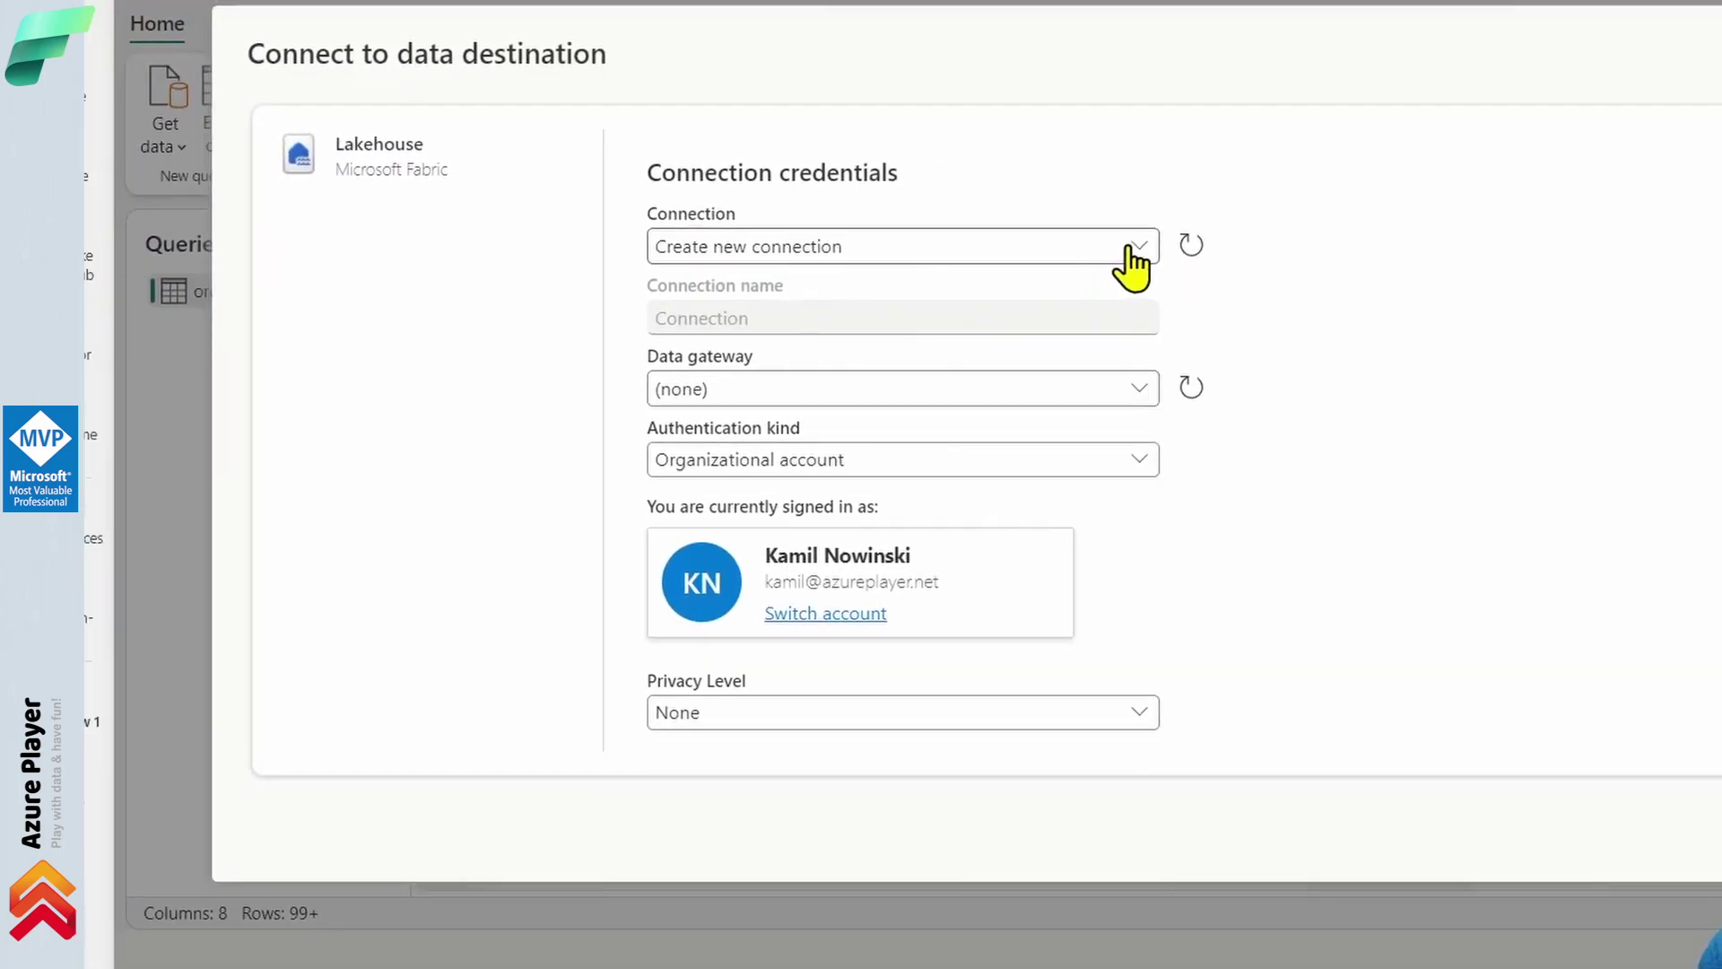
left_click(1132, 254)
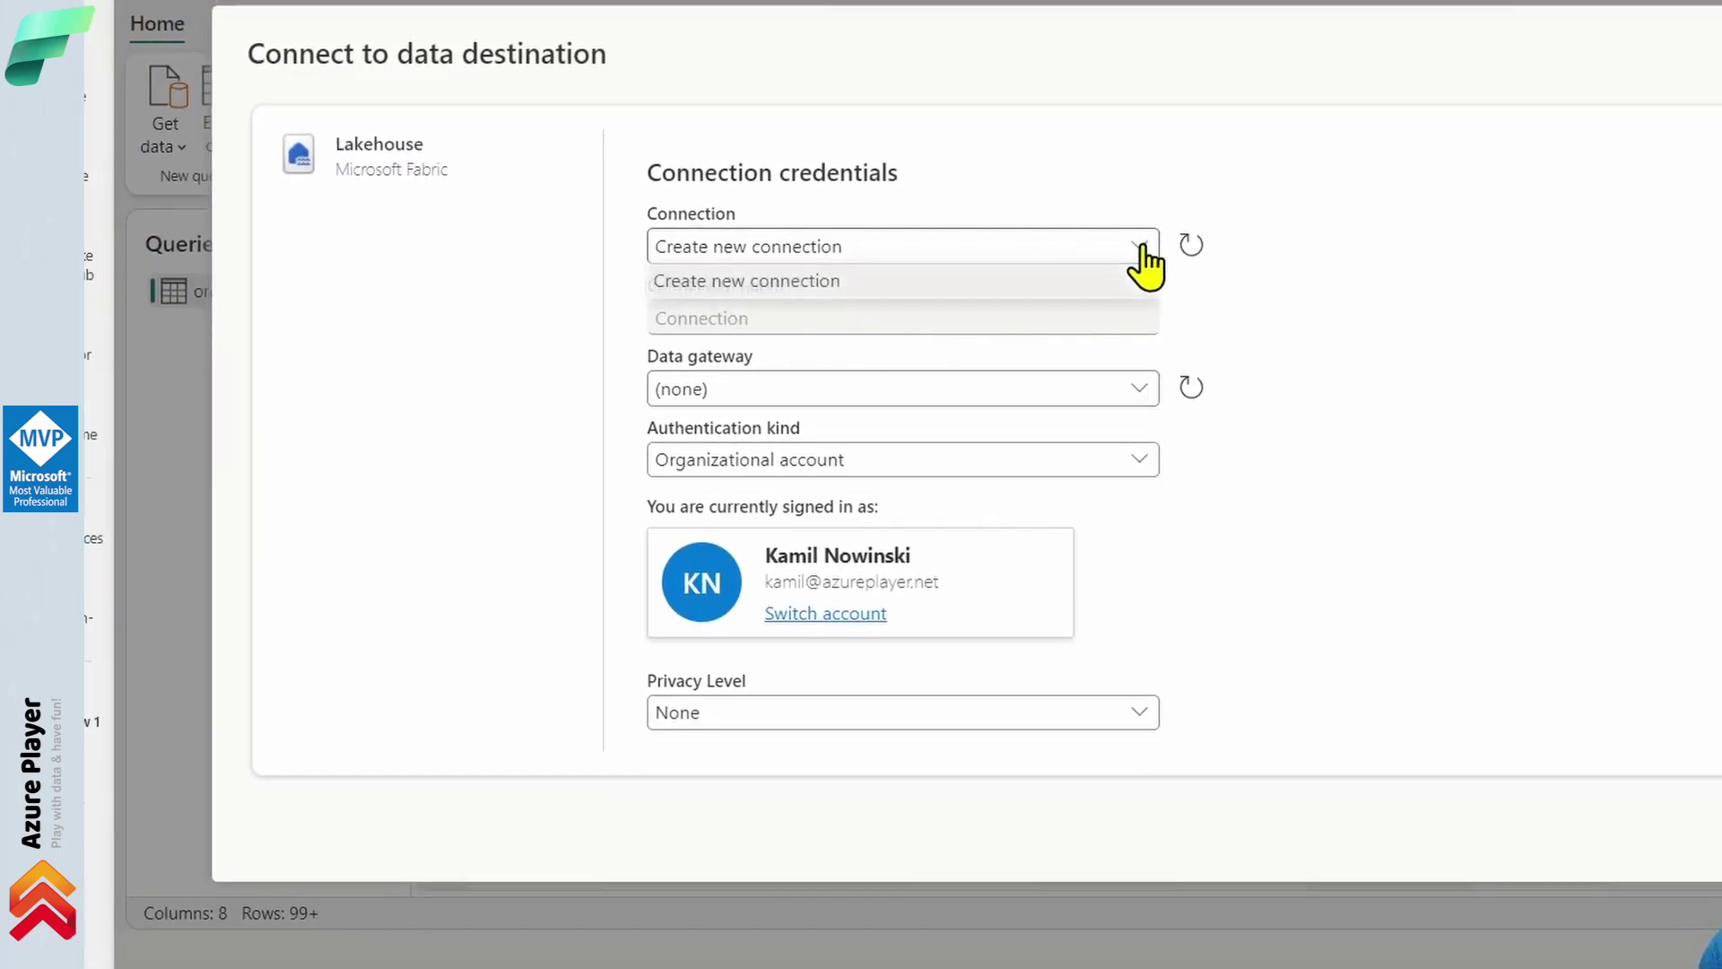
left_click(1134, 257)
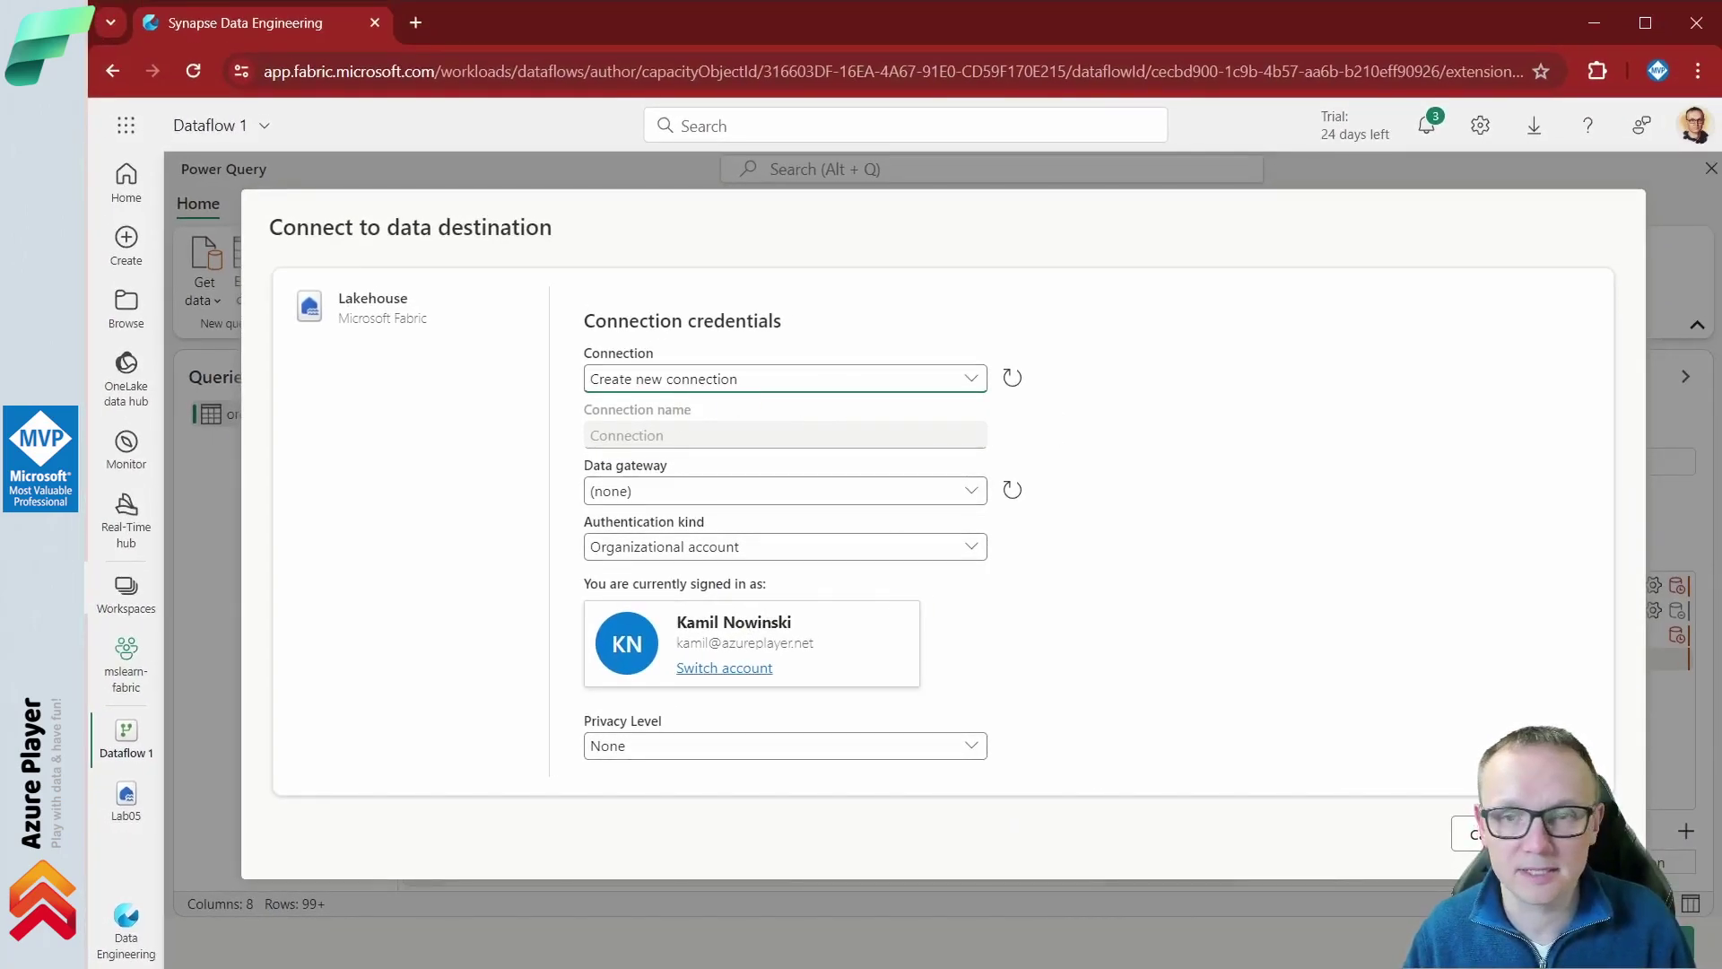
left_click(1570, 834)
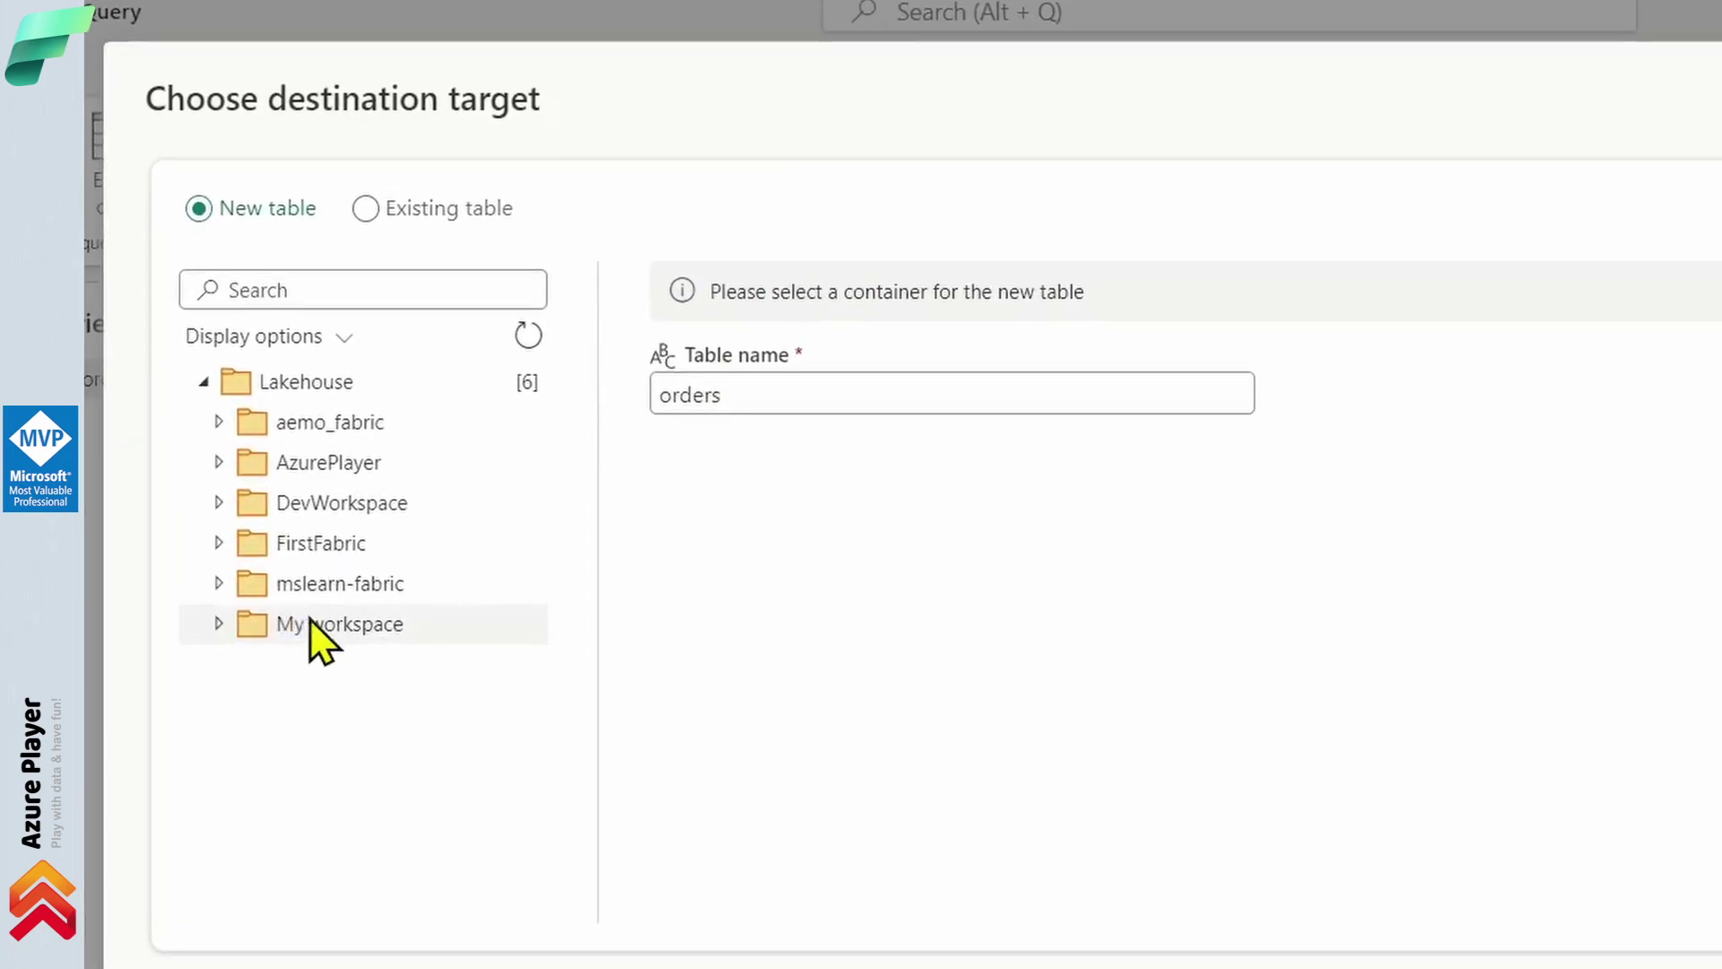
left_click(220, 583)
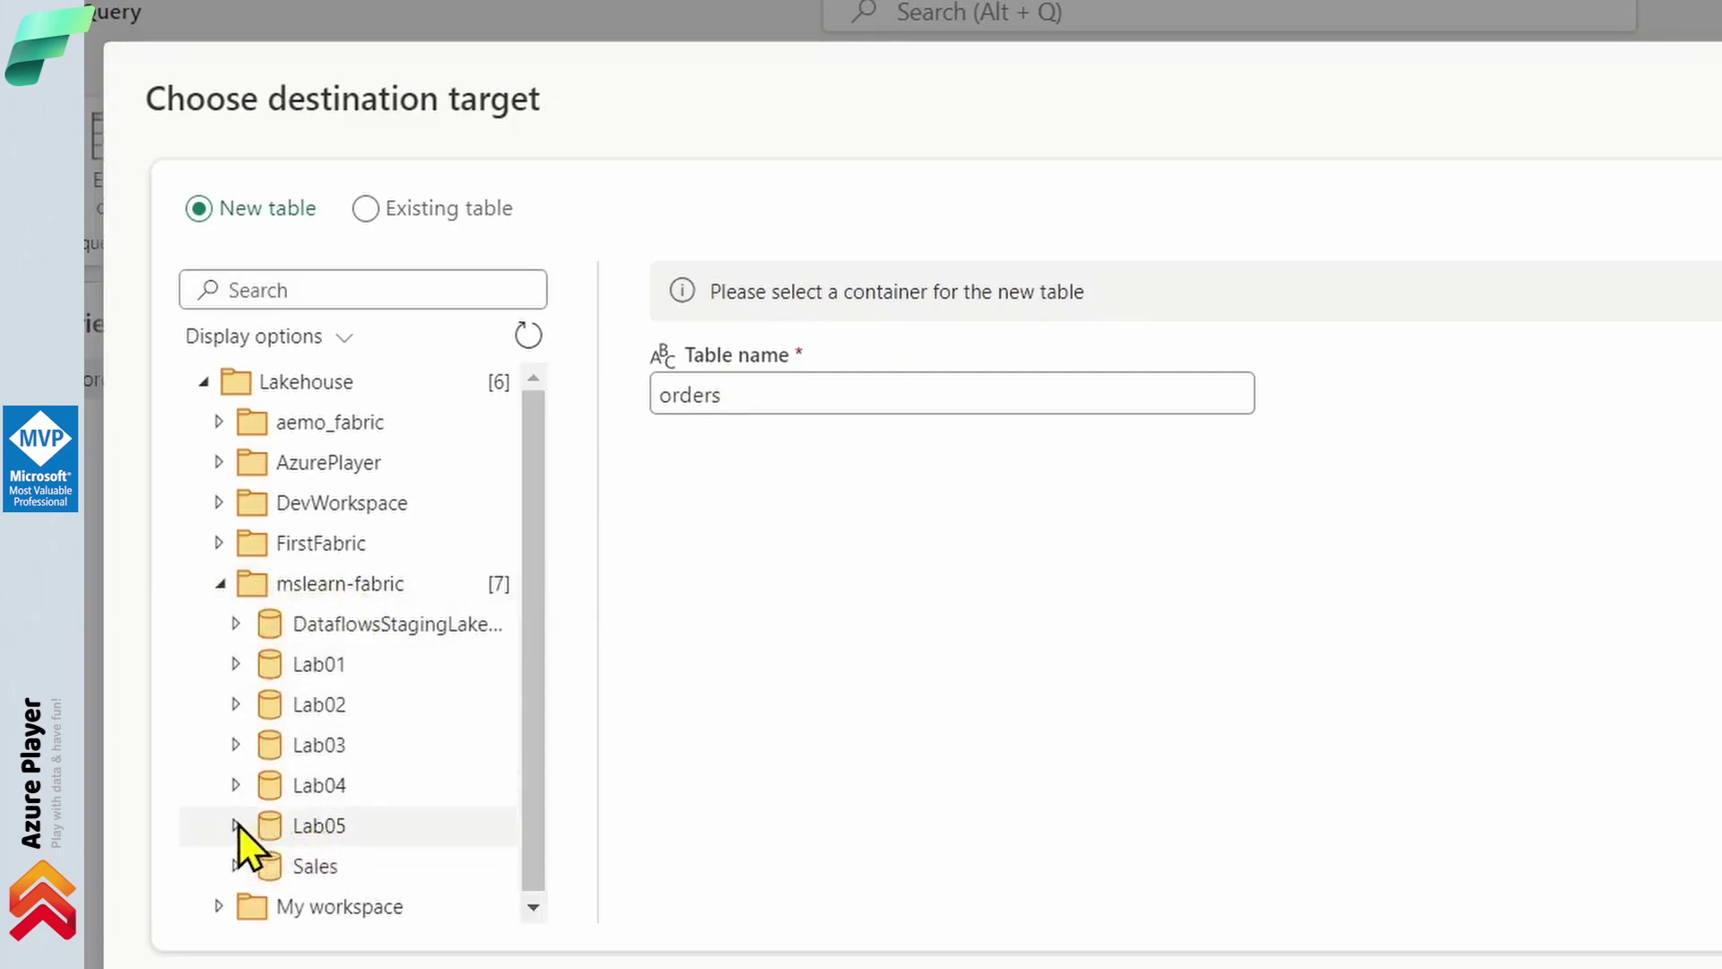
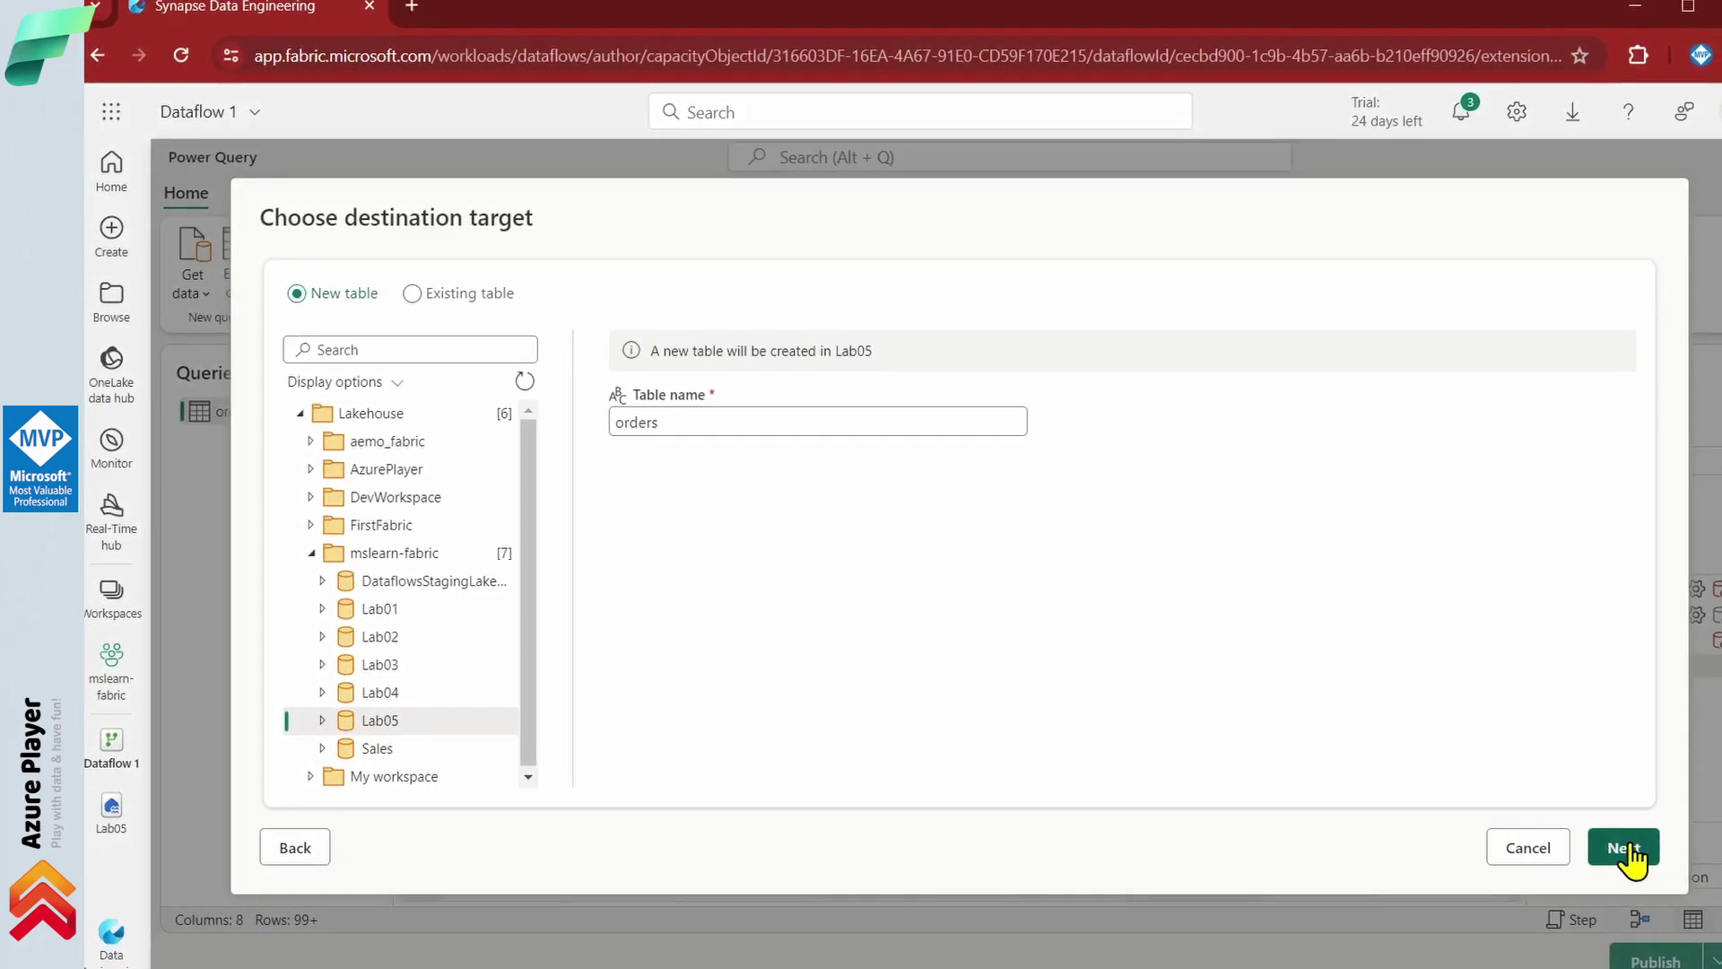
left_click(1625, 845)
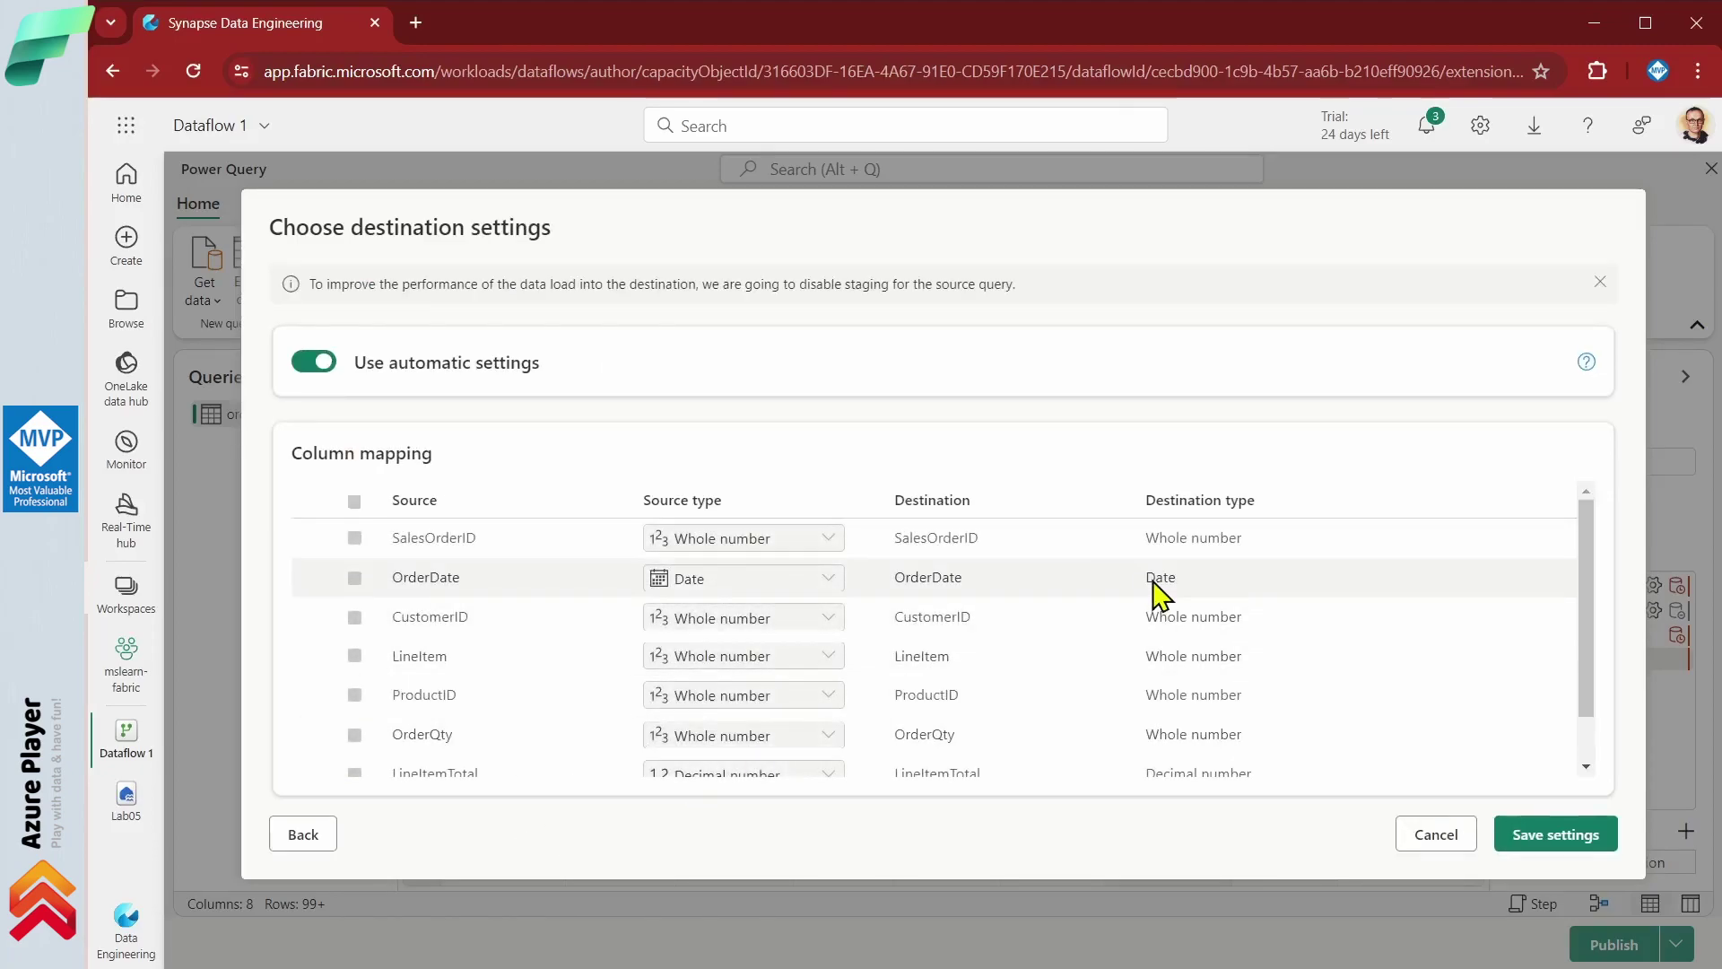
Disable automatic settings for the destination, set the update method to Append, and save with all columns mapped.
left_click_drag(1595, 543, 1590, 505)
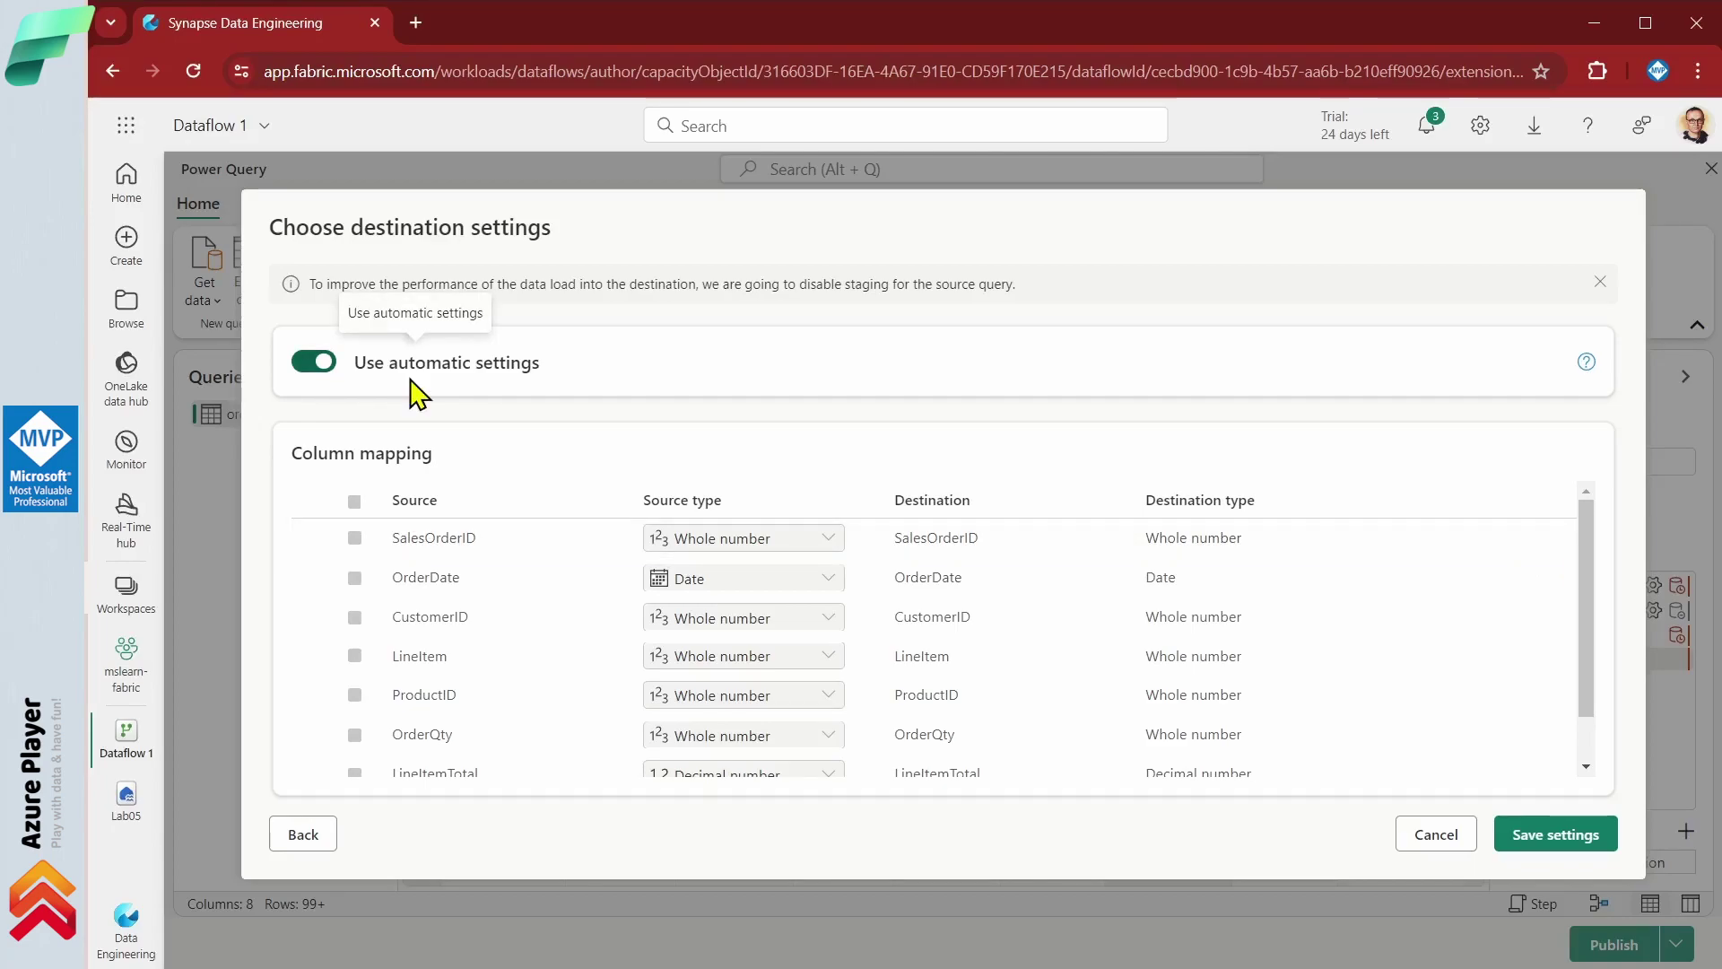
left_click(301, 375)
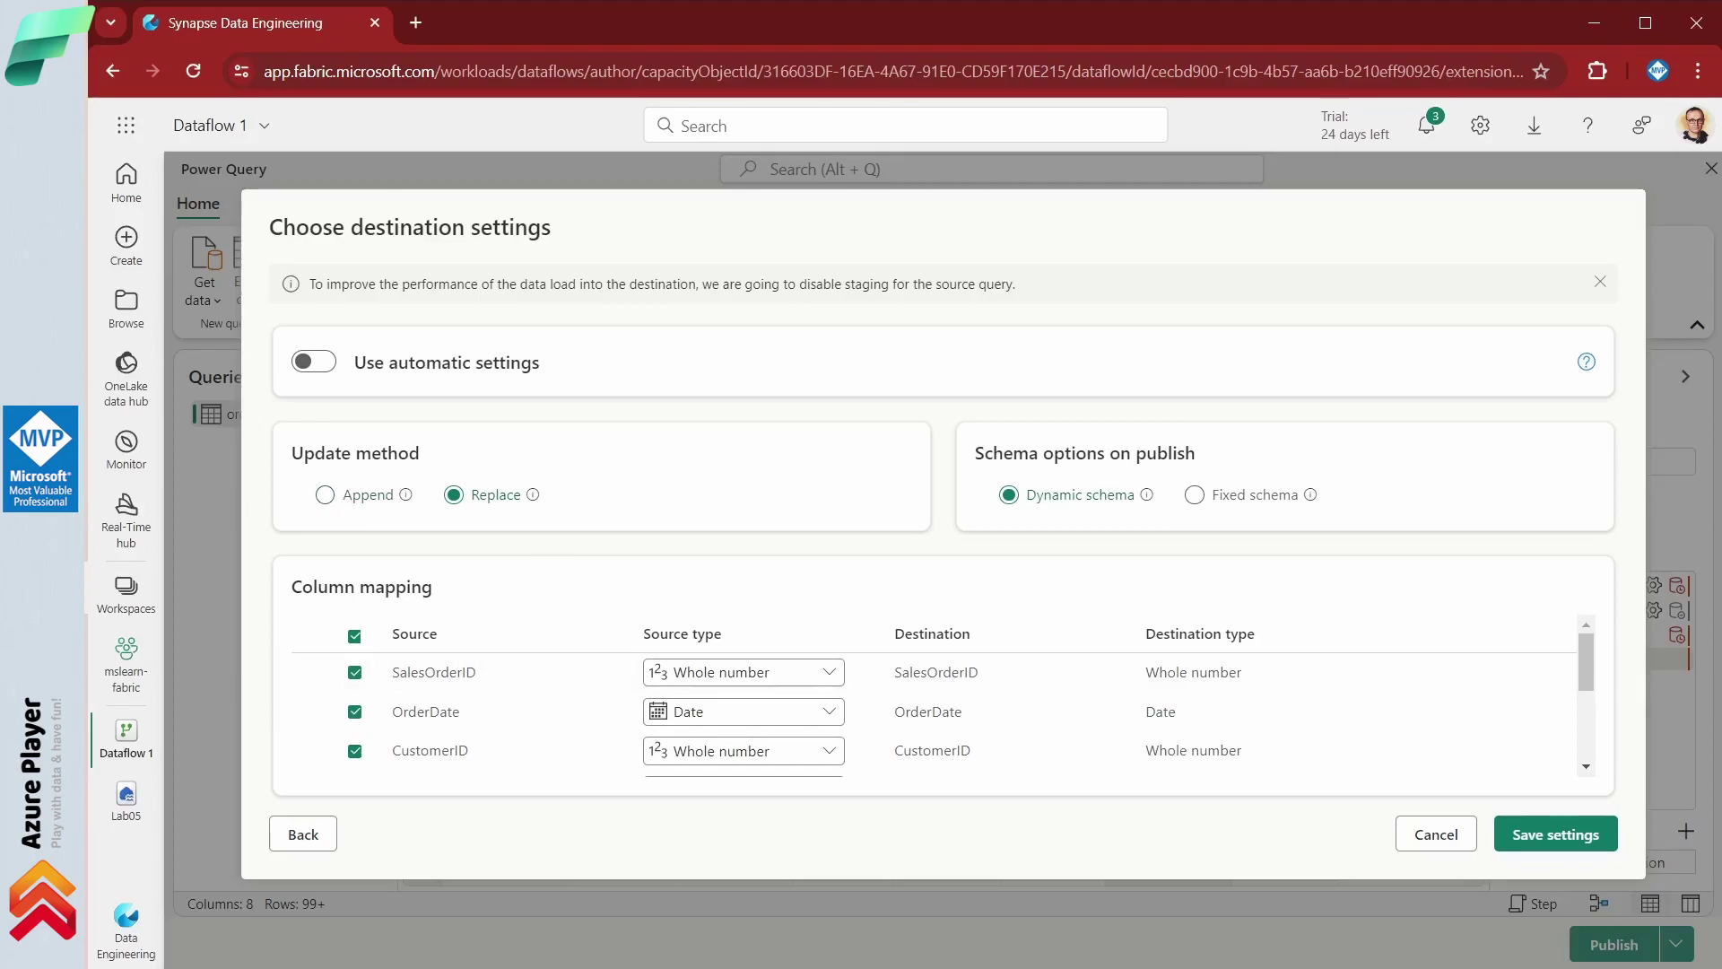
left_click(325, 495)
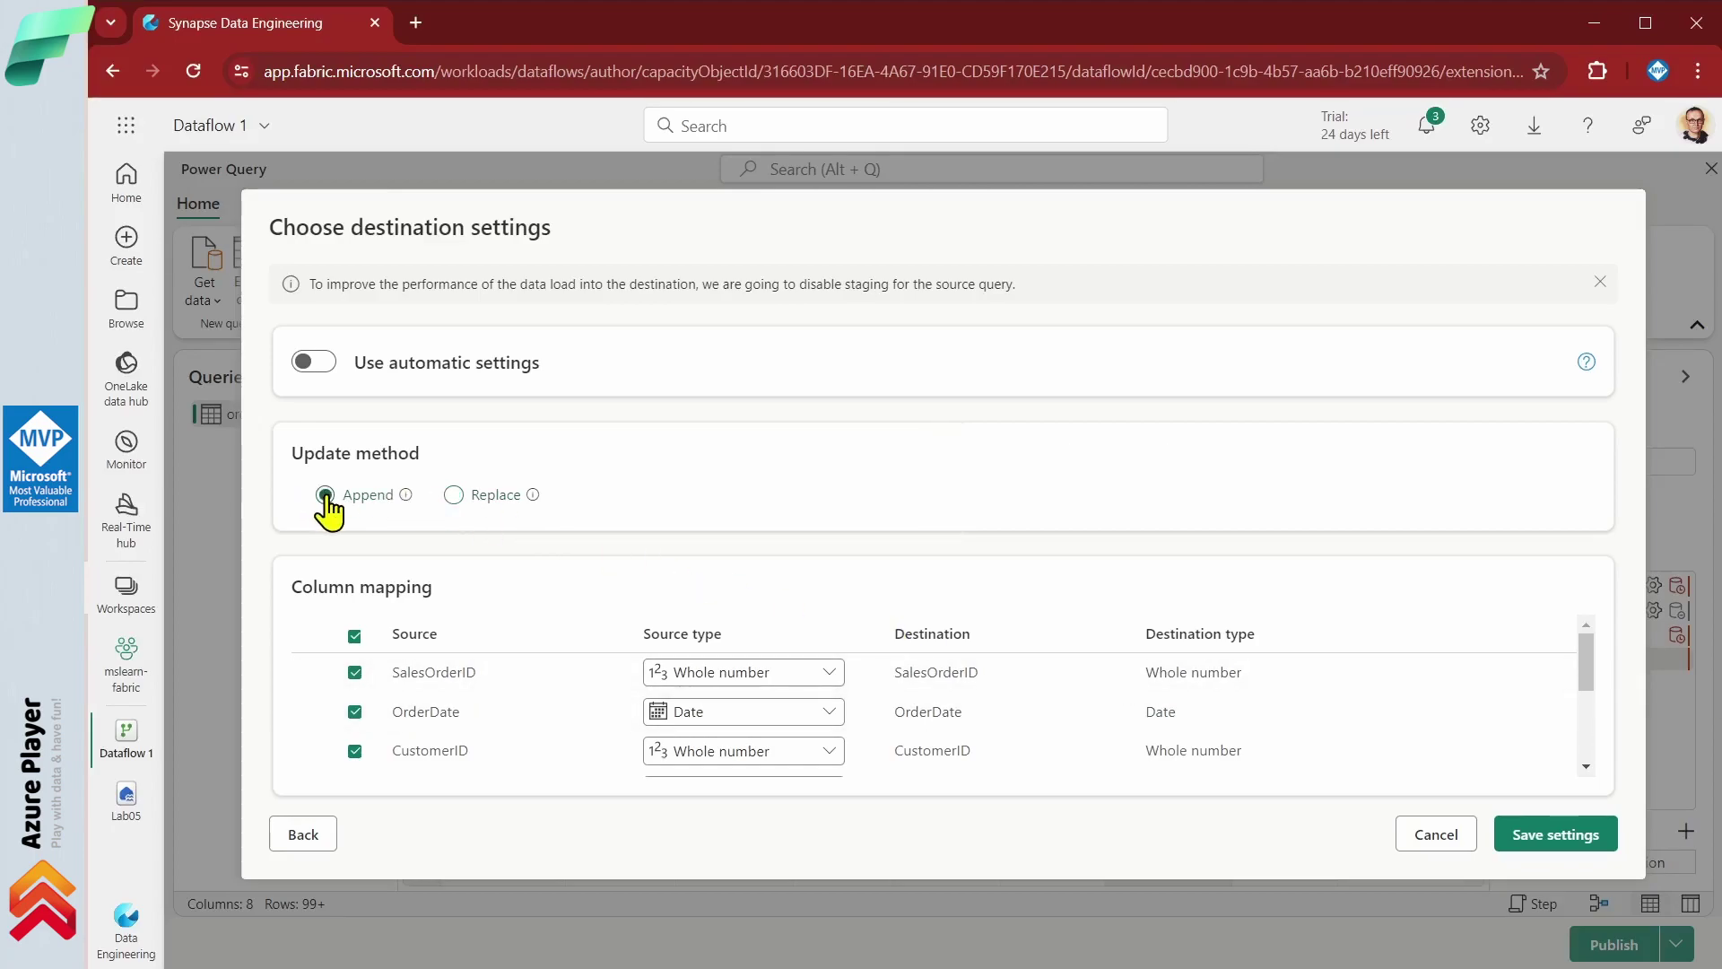
left_click_drag(1591, 661, 1587, 757)
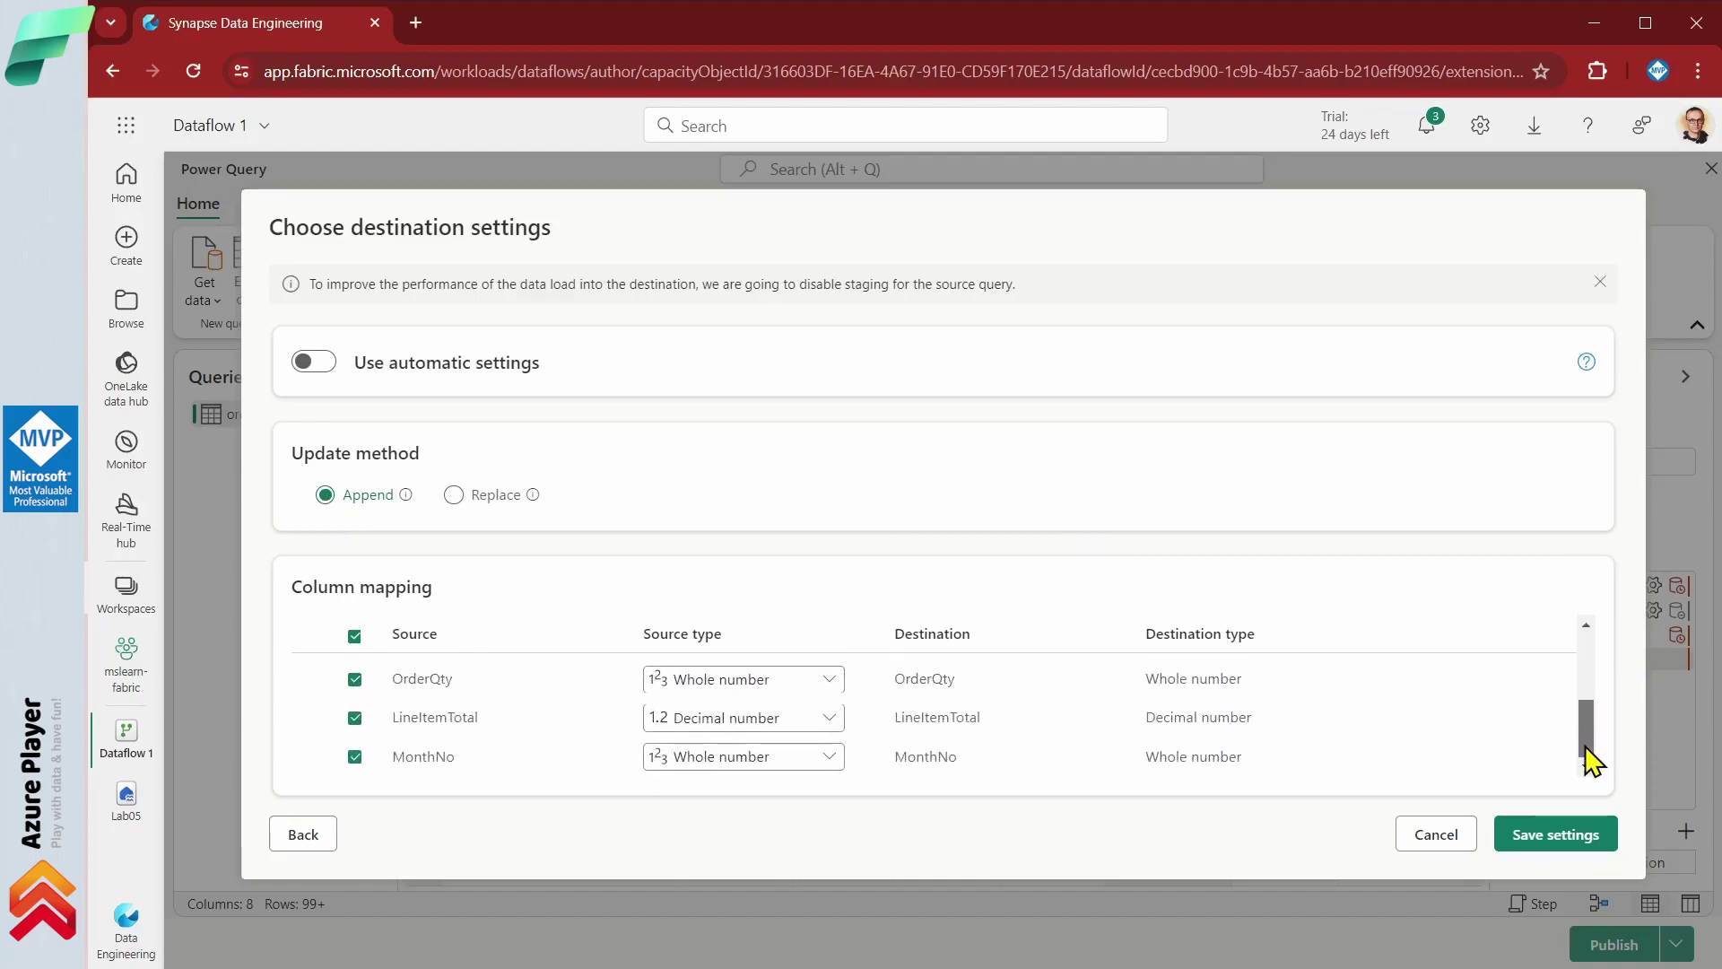
left_click(1558, 839)
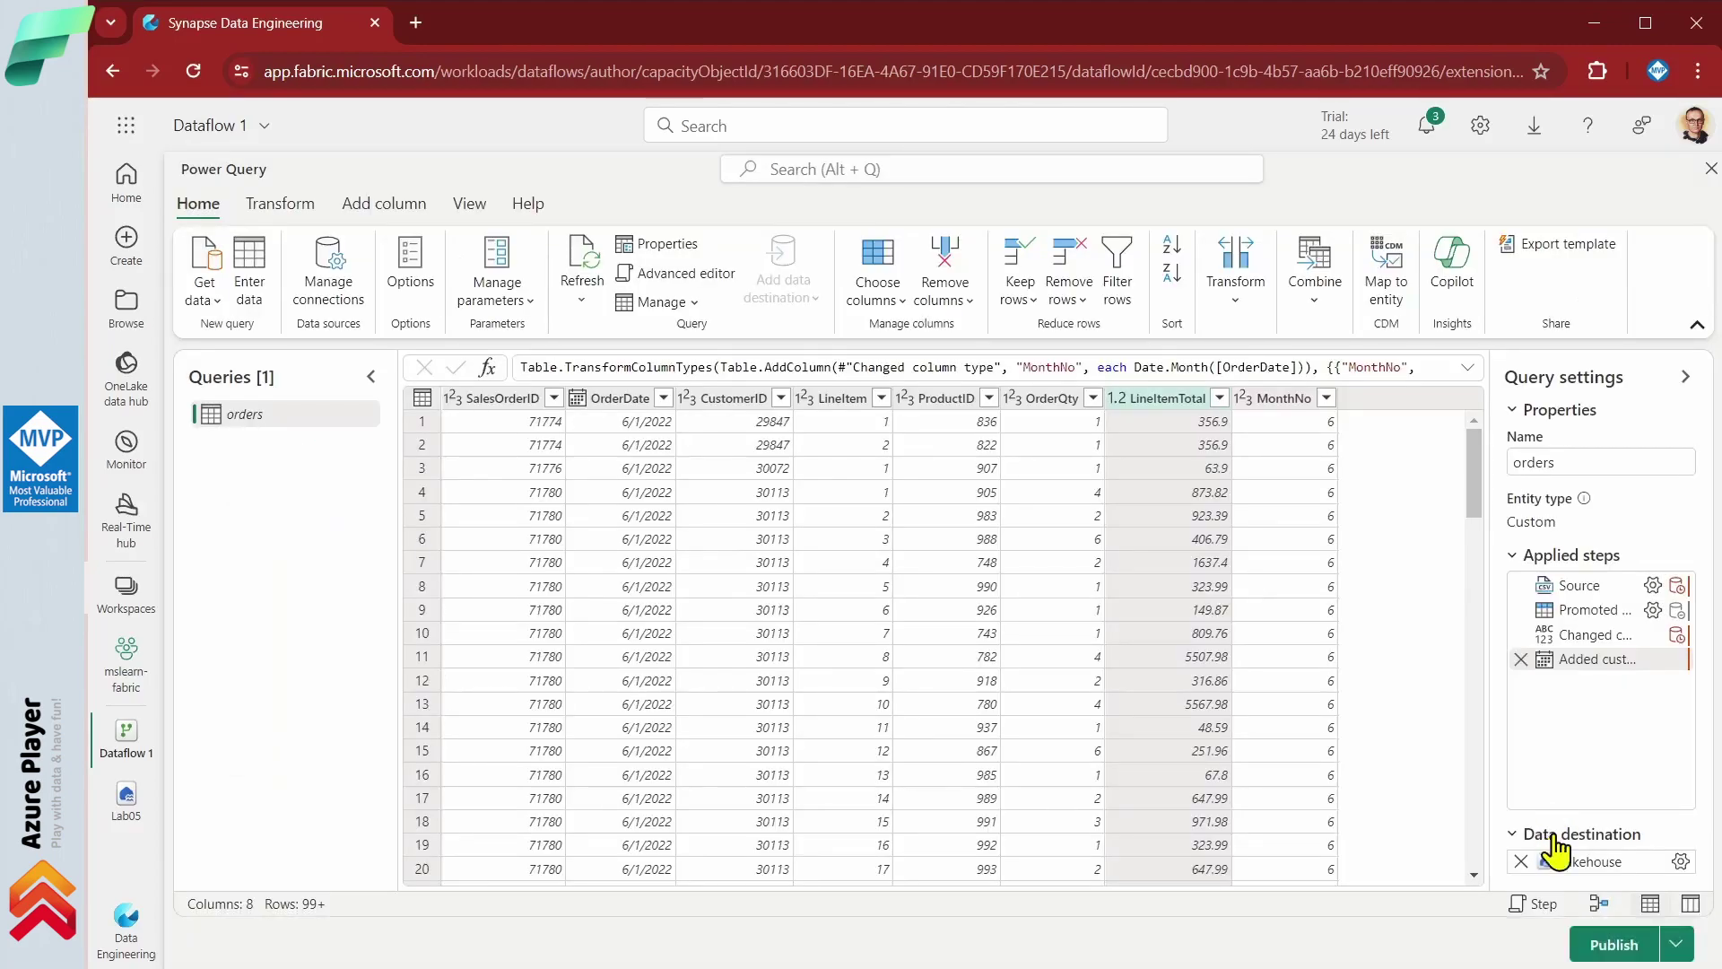
Review the saved Lakehouse destination's connection, target table, update method and column mapping.
mouse_move(1608, 855)
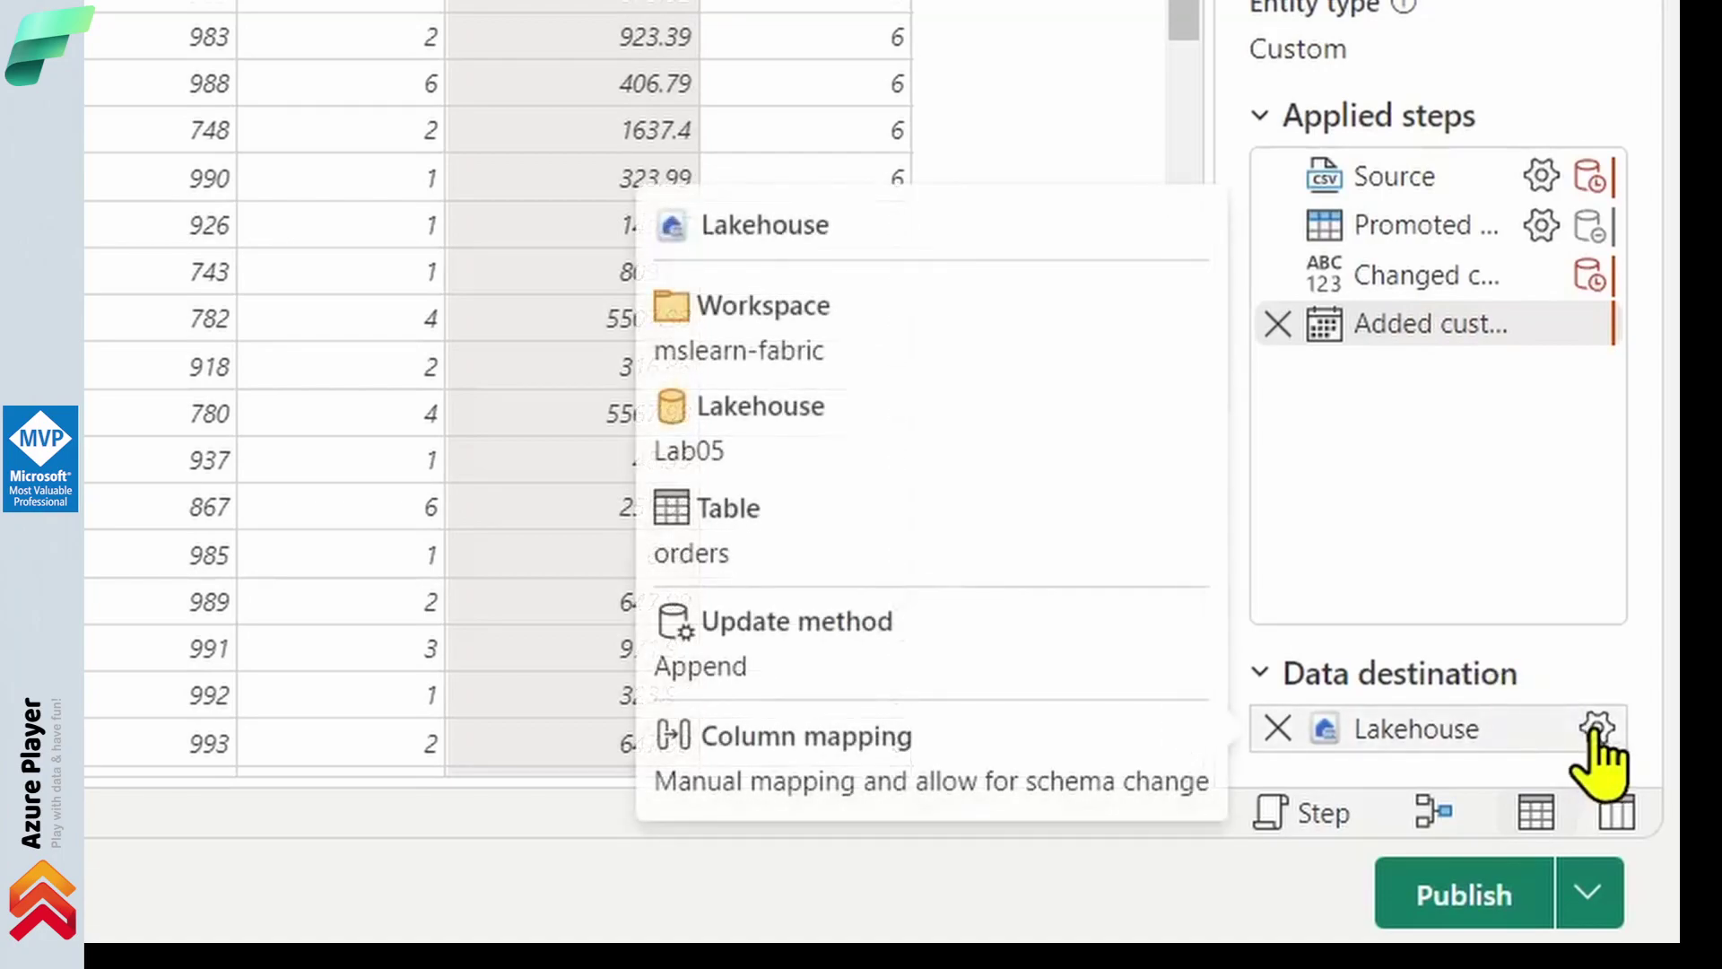
mouse_move(1602, 744)
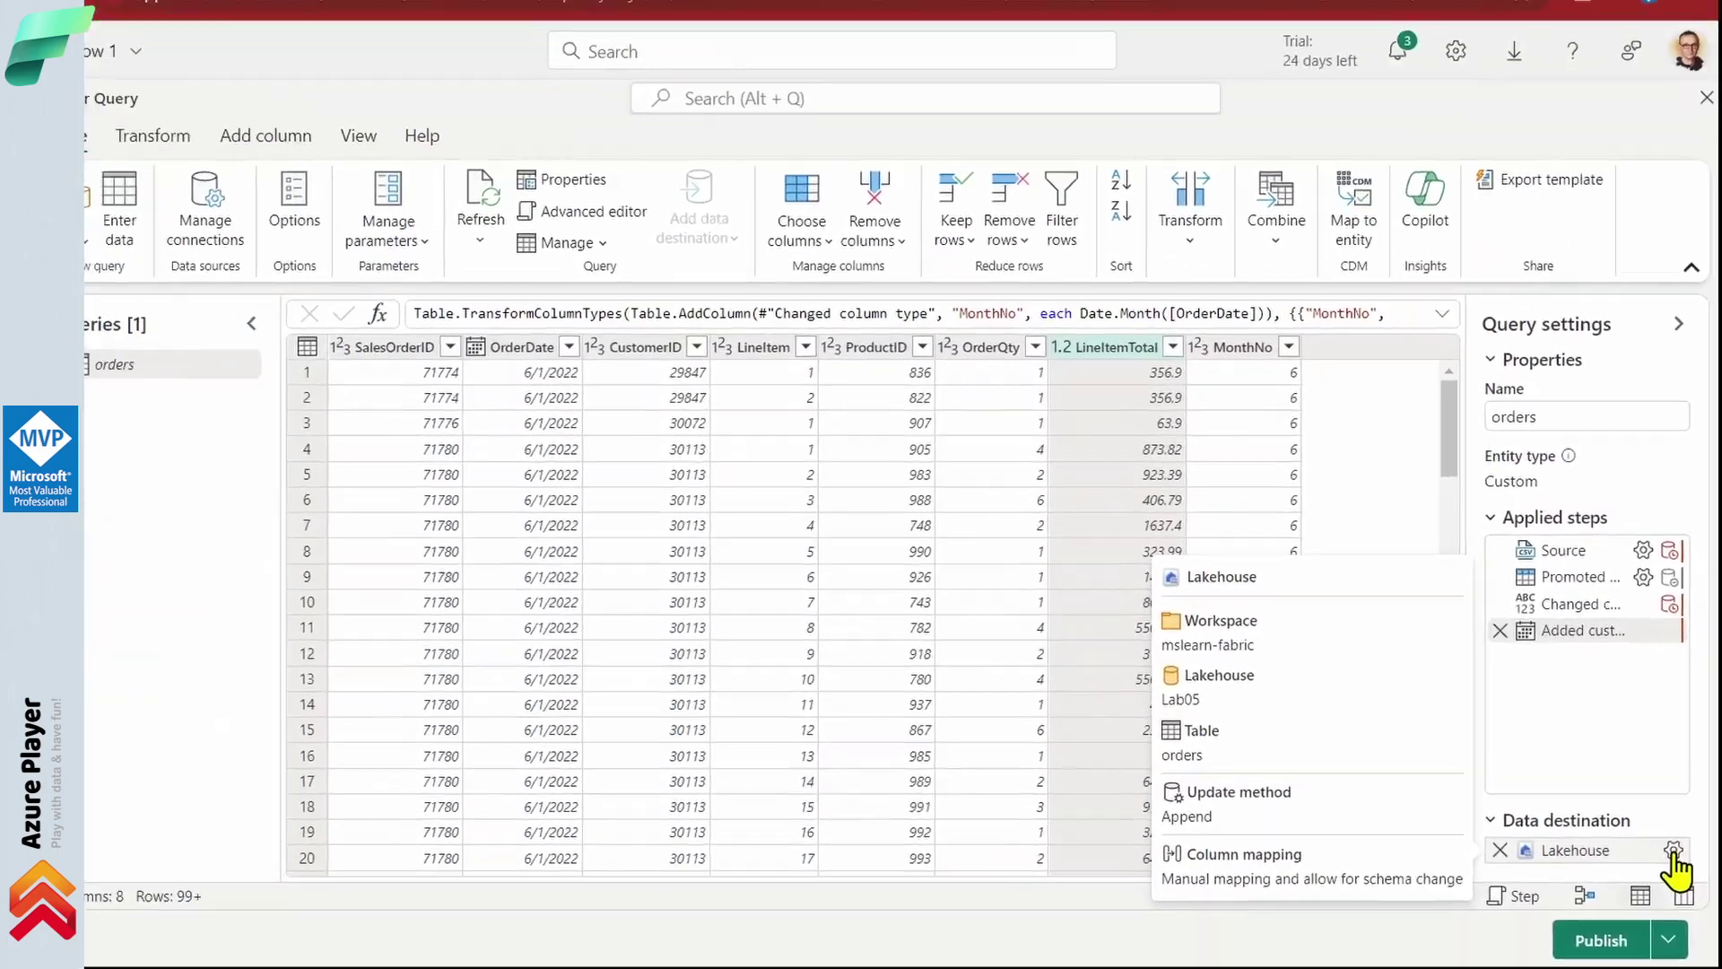
left_click(1598, 728)
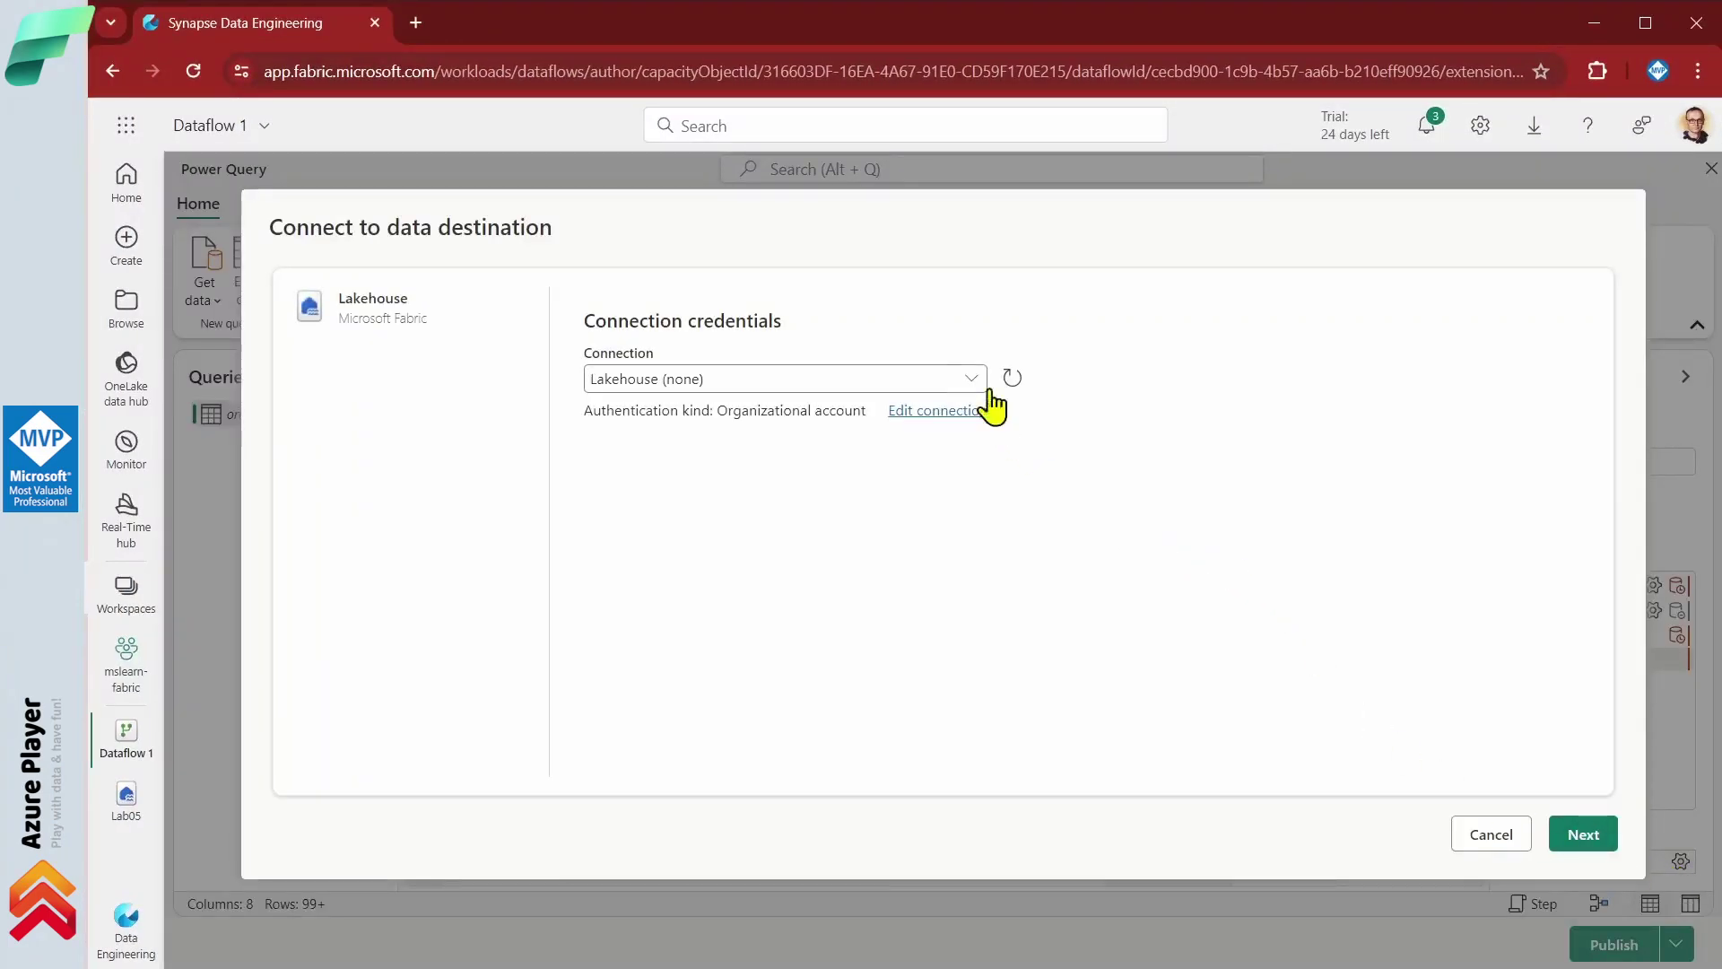
left_click(1572, 837)
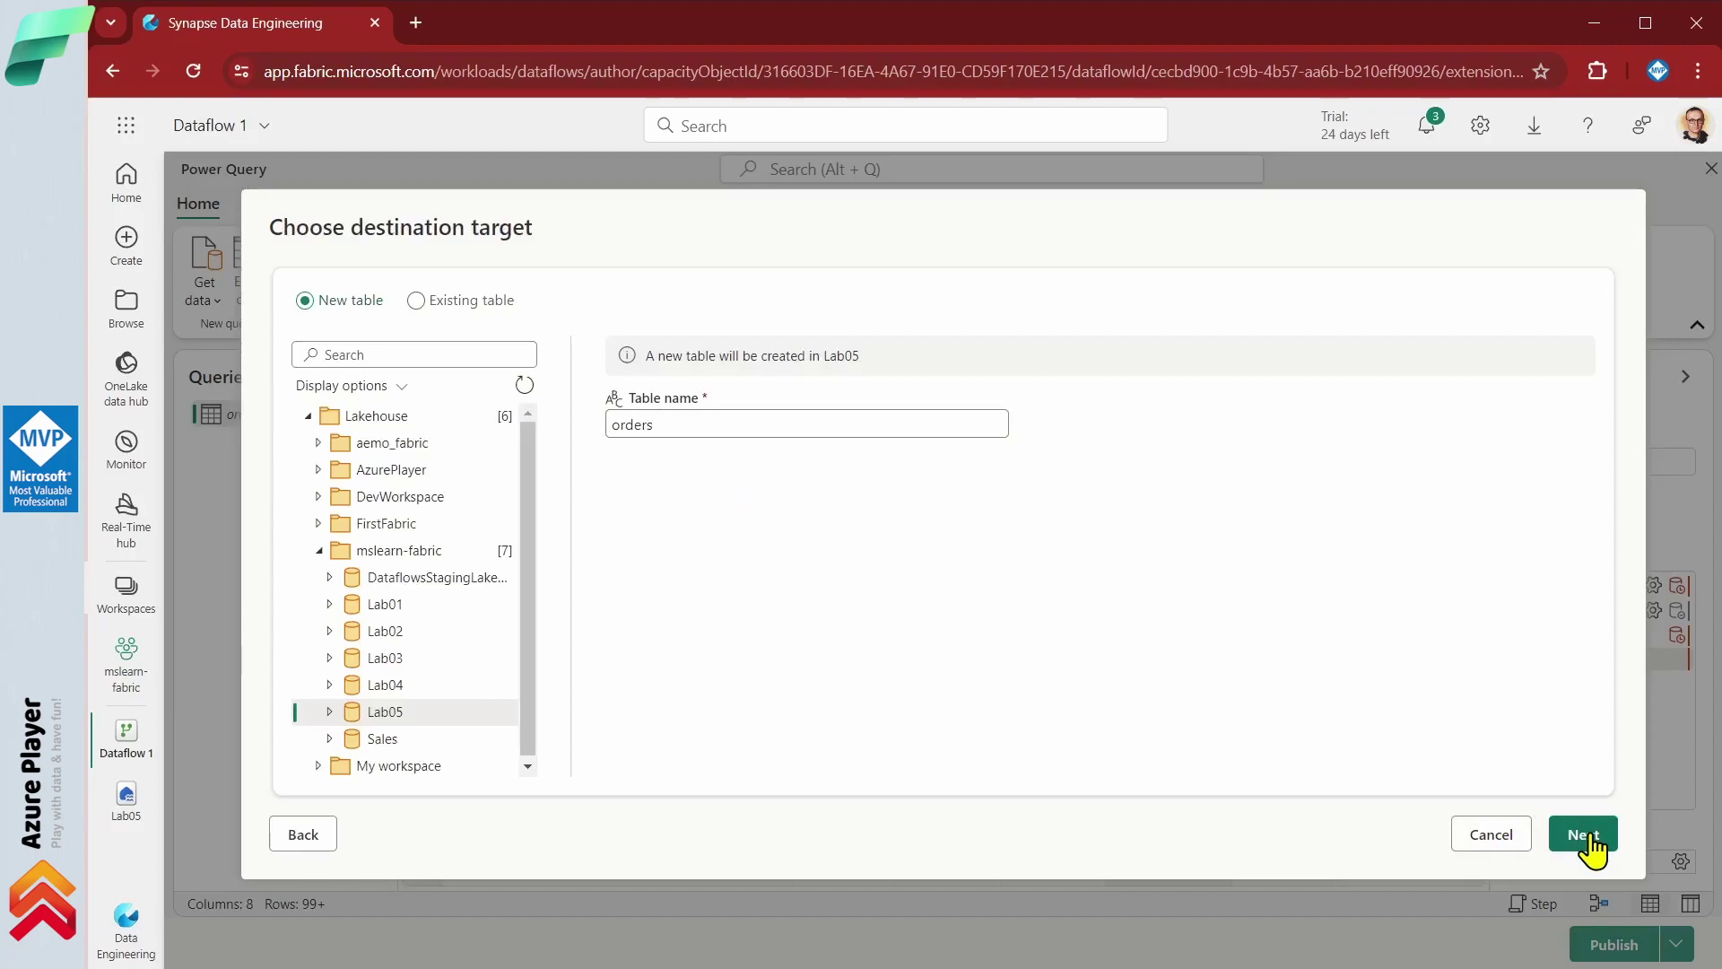
left_click(1584, 836)
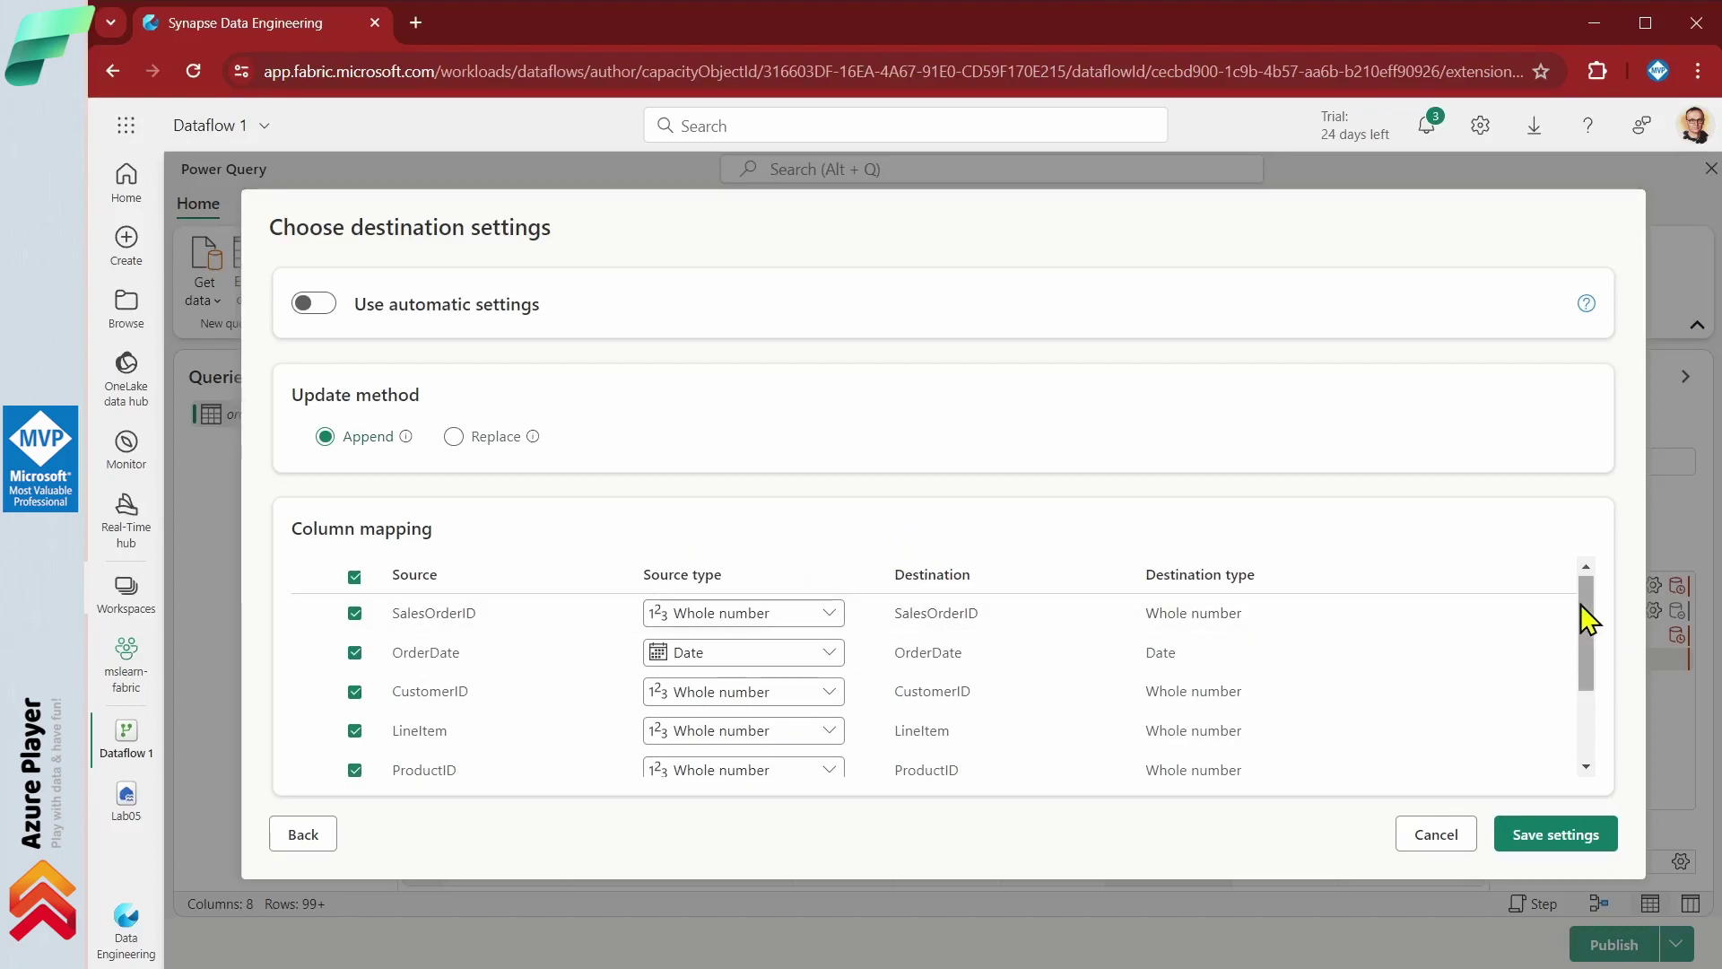
mouse_move(1588, 616)
left_mouse_down()
mouse_move(1592, 725)
mouse_move(1596, 600)
left_mouse_up()
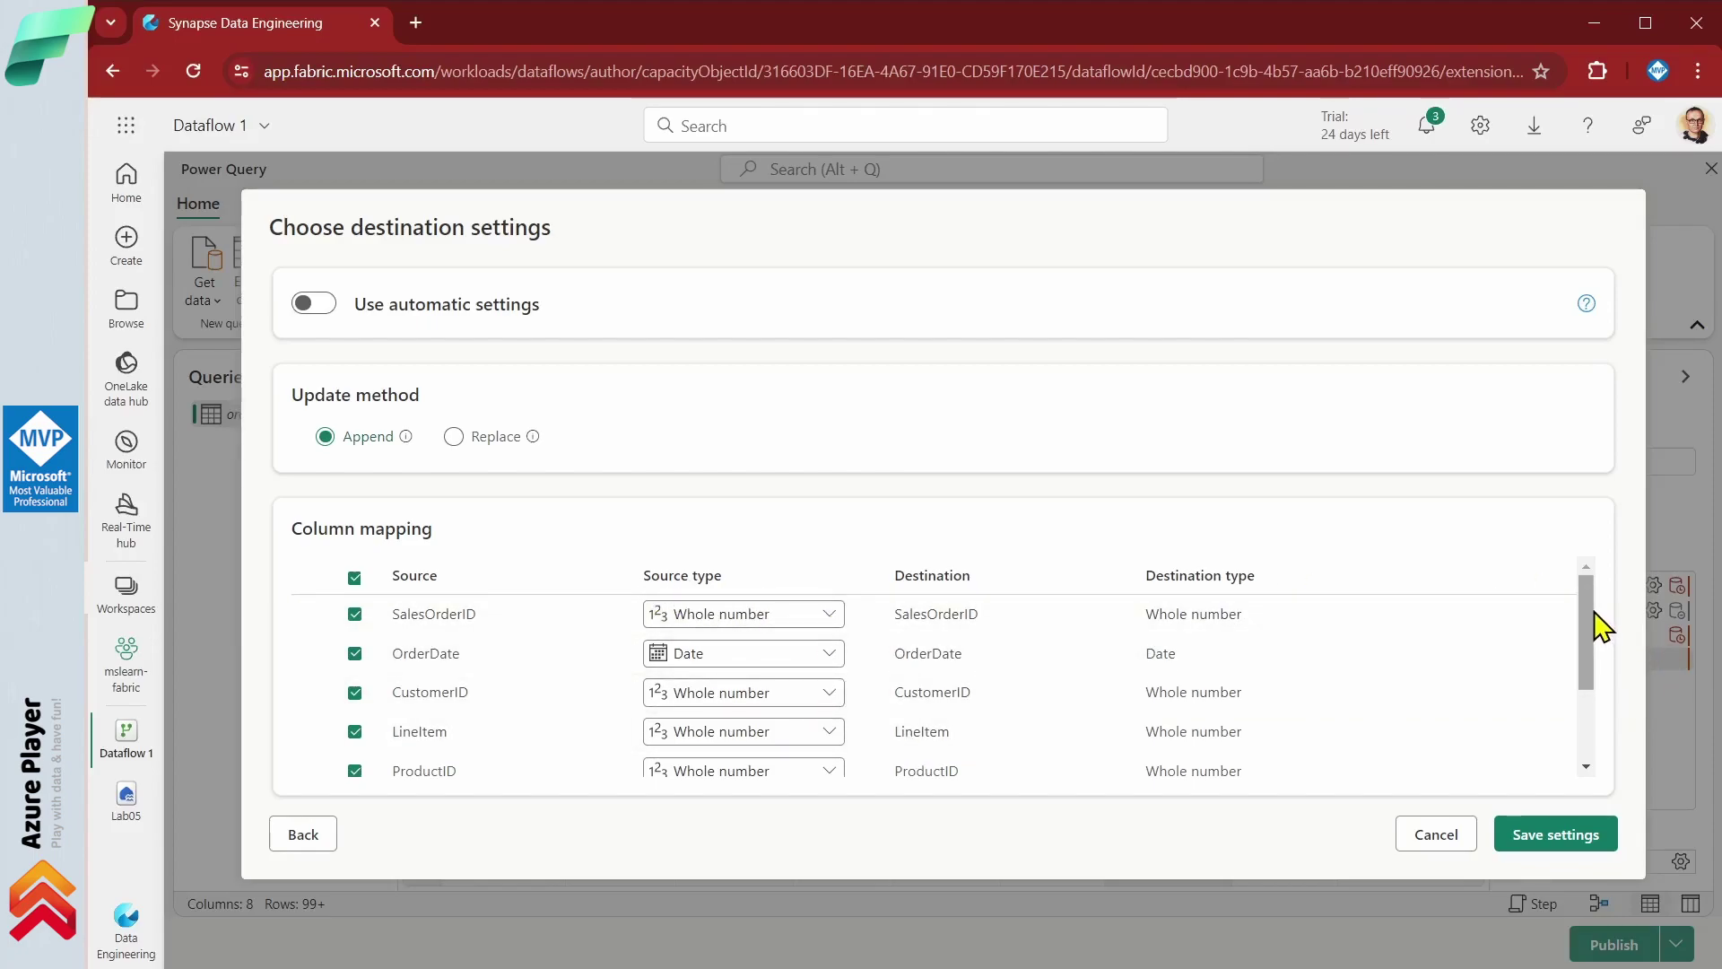
scroll(1596, 643, "down", 1)
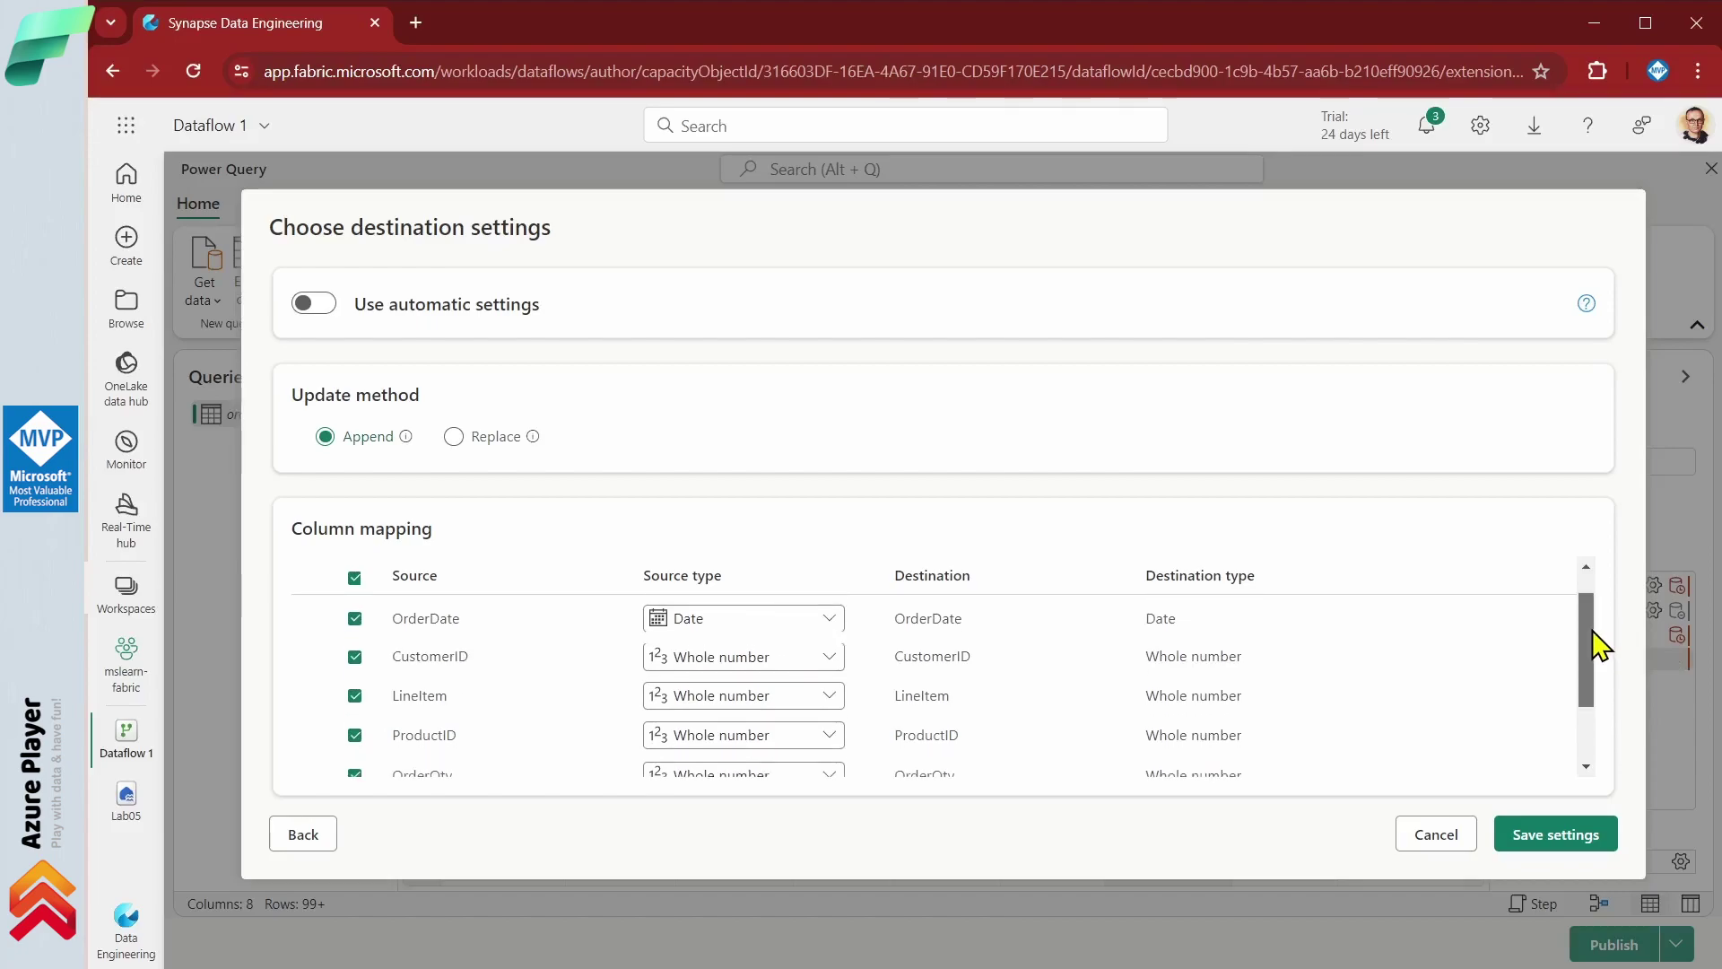
scroll(1602, 691, "down", 2)
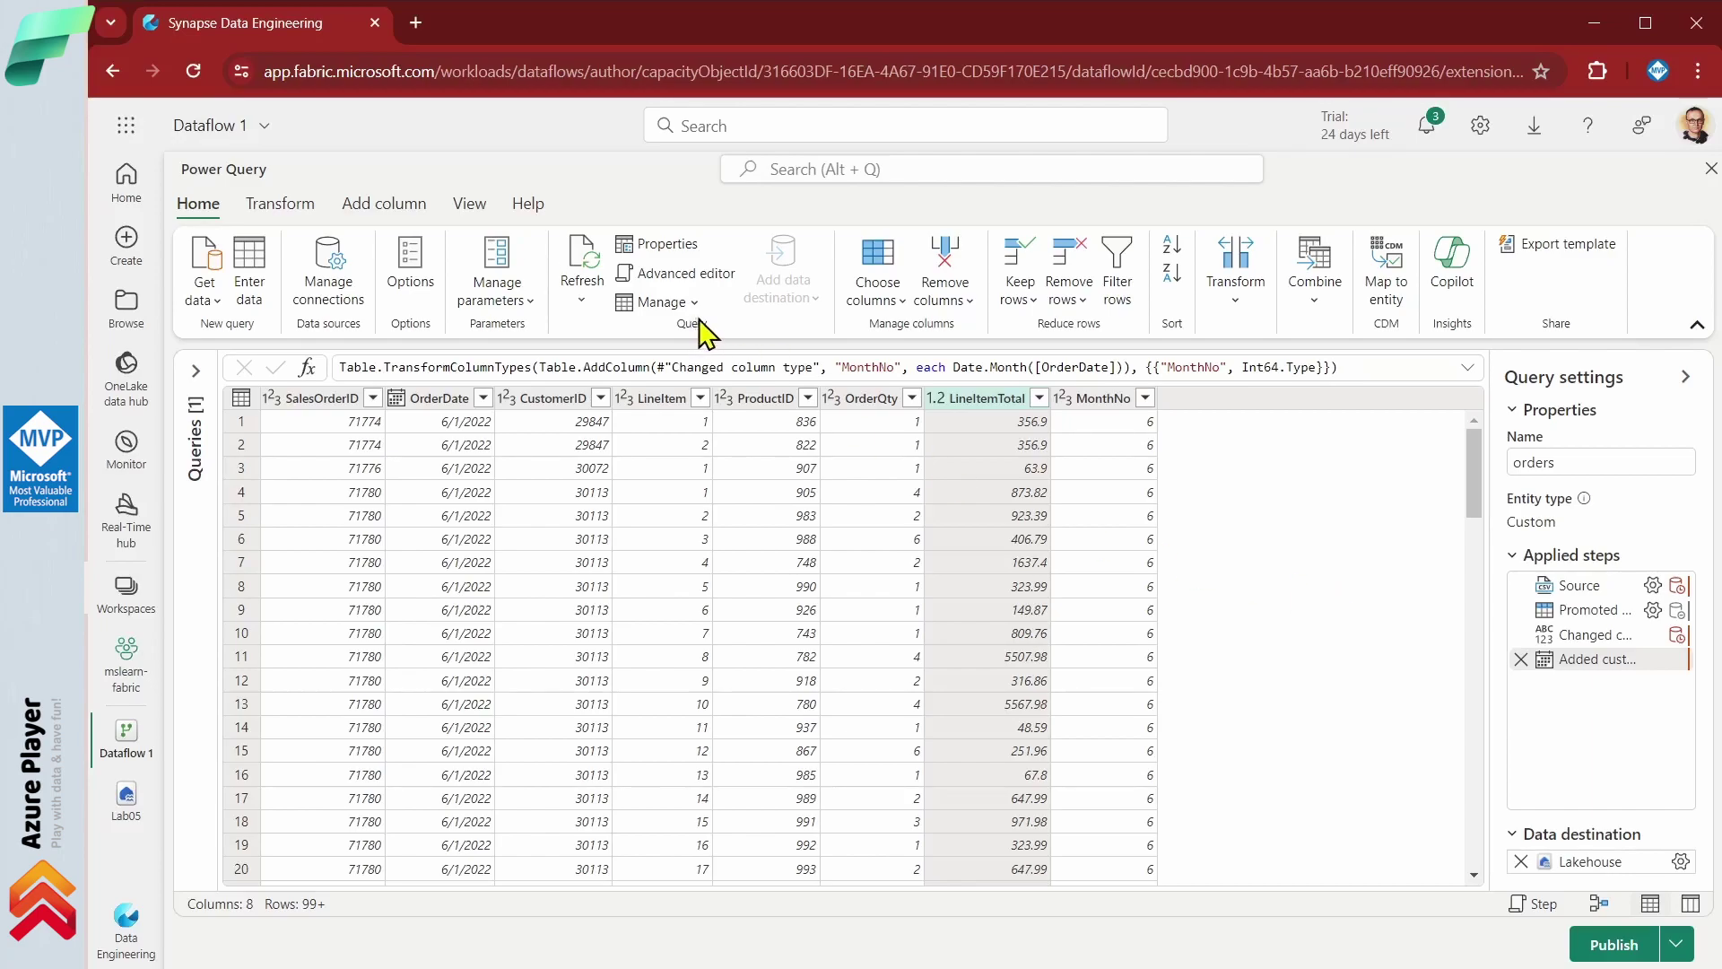
Display the orders query in diagram view and inspect its applied steps and Lakehouse destination.
left_click(471, 205)
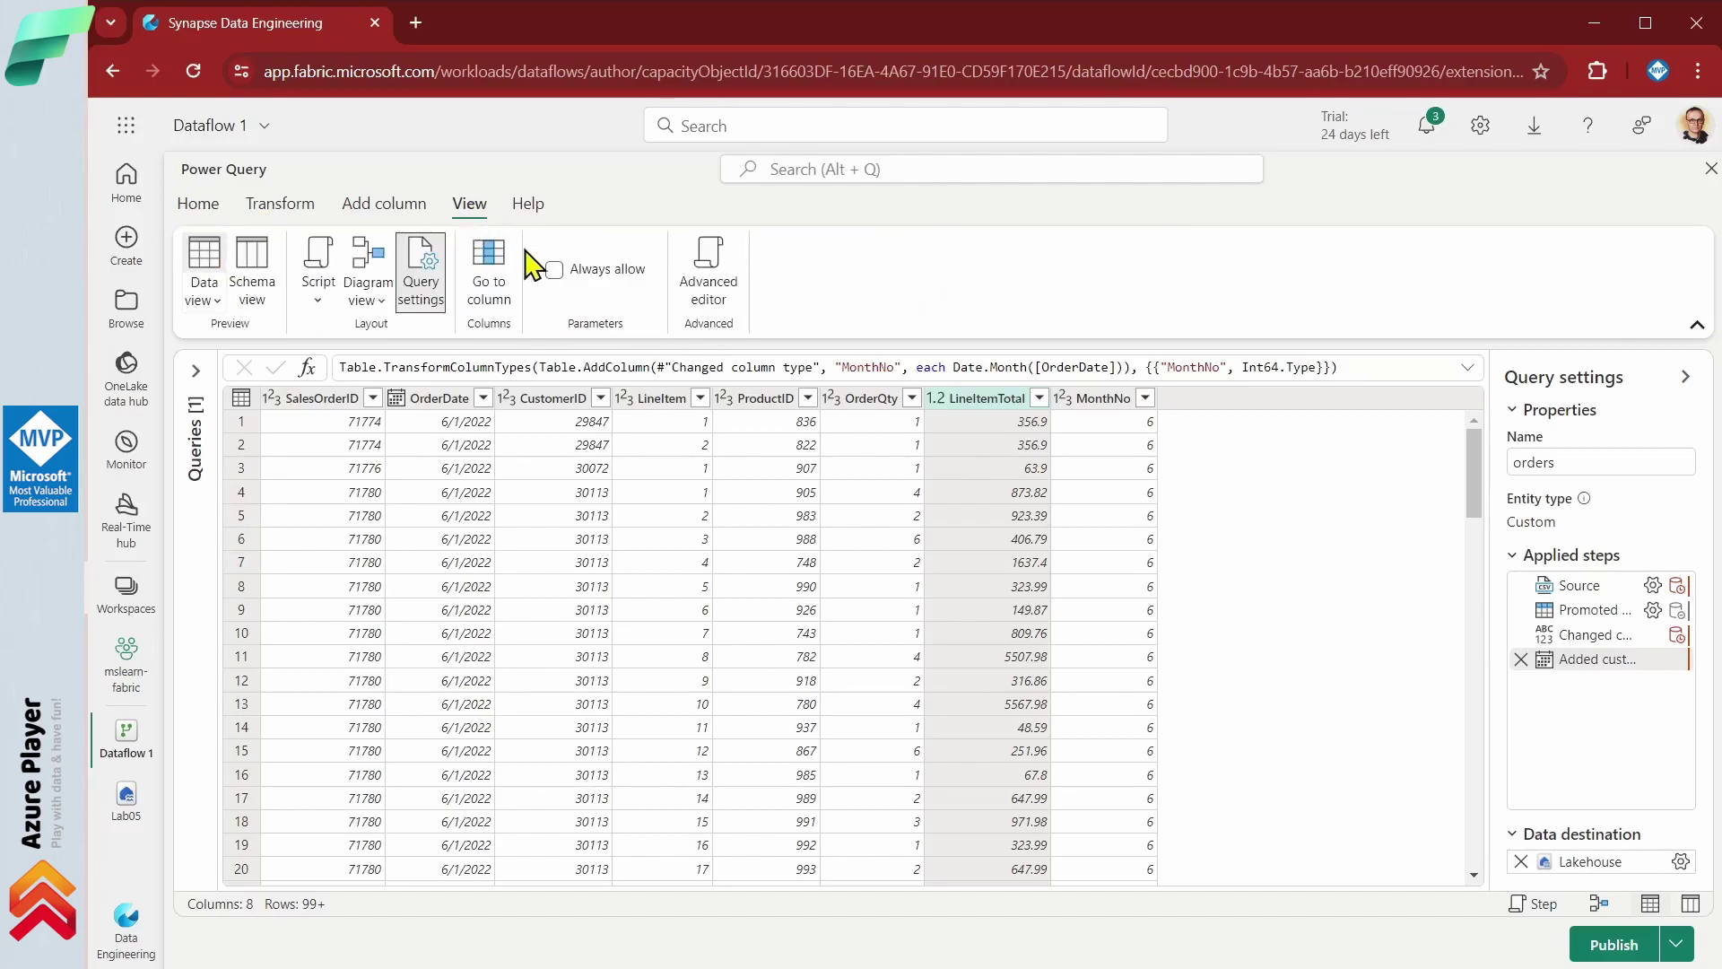
left_click(371, 269)
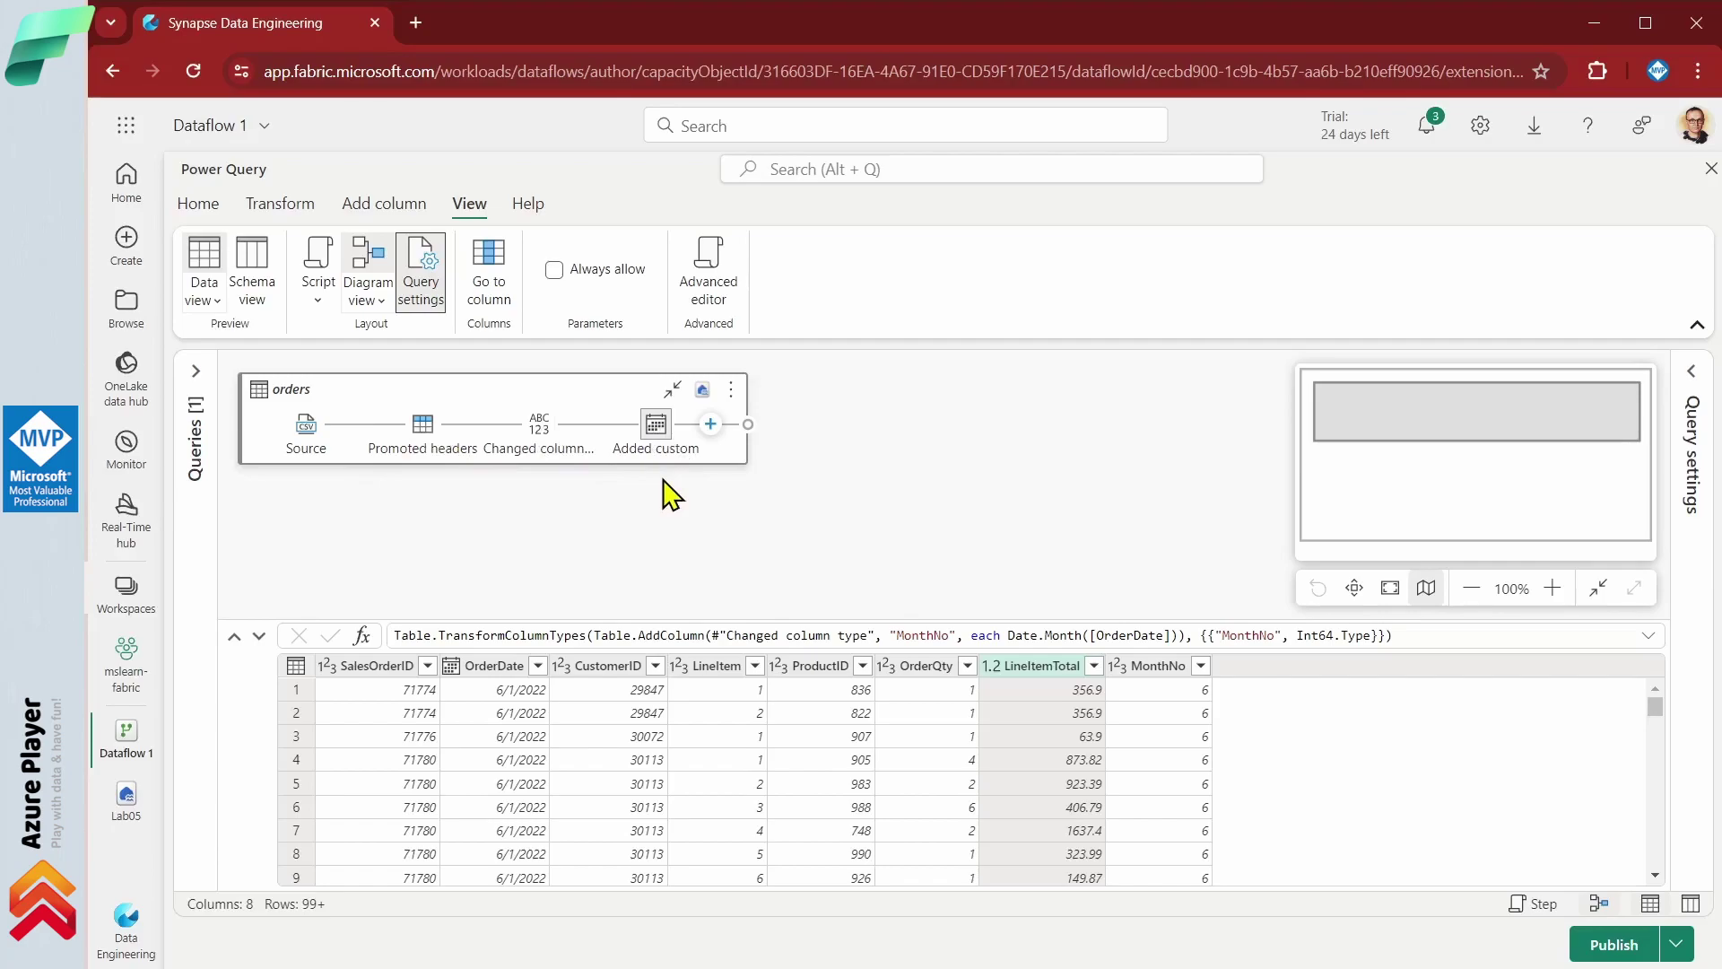
mouse_move(703, 393)
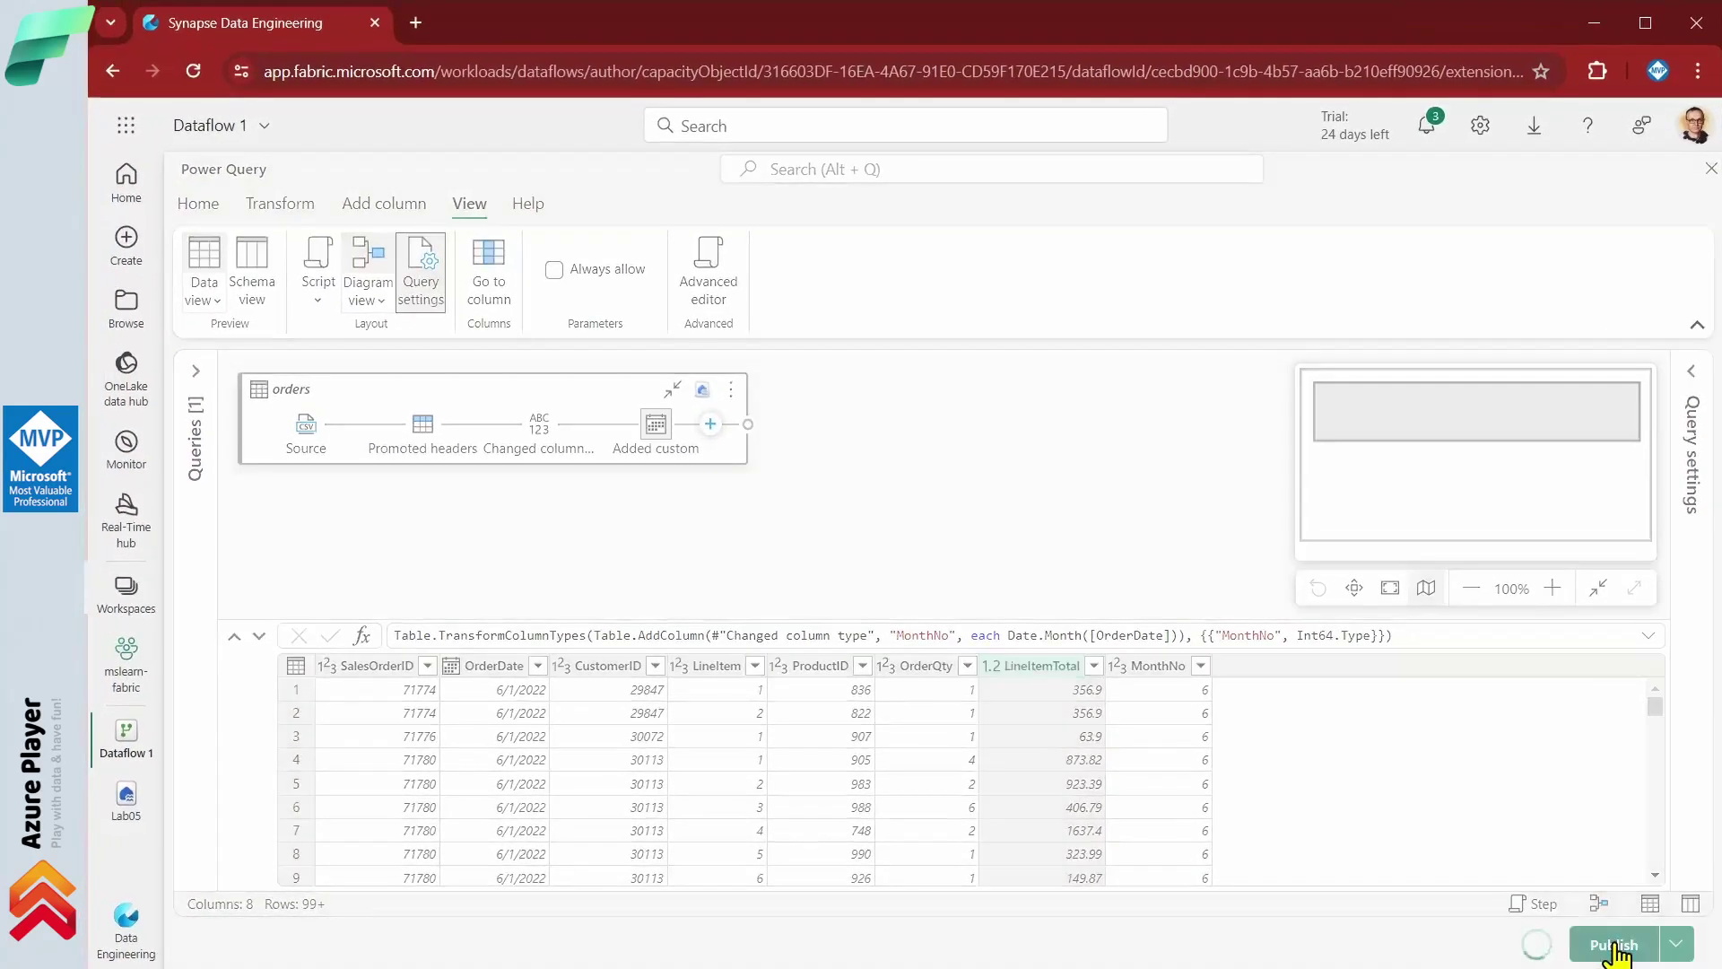
Publish the dataflow and go to the Data Engineering experience's home page.
left_click(1604, 939)
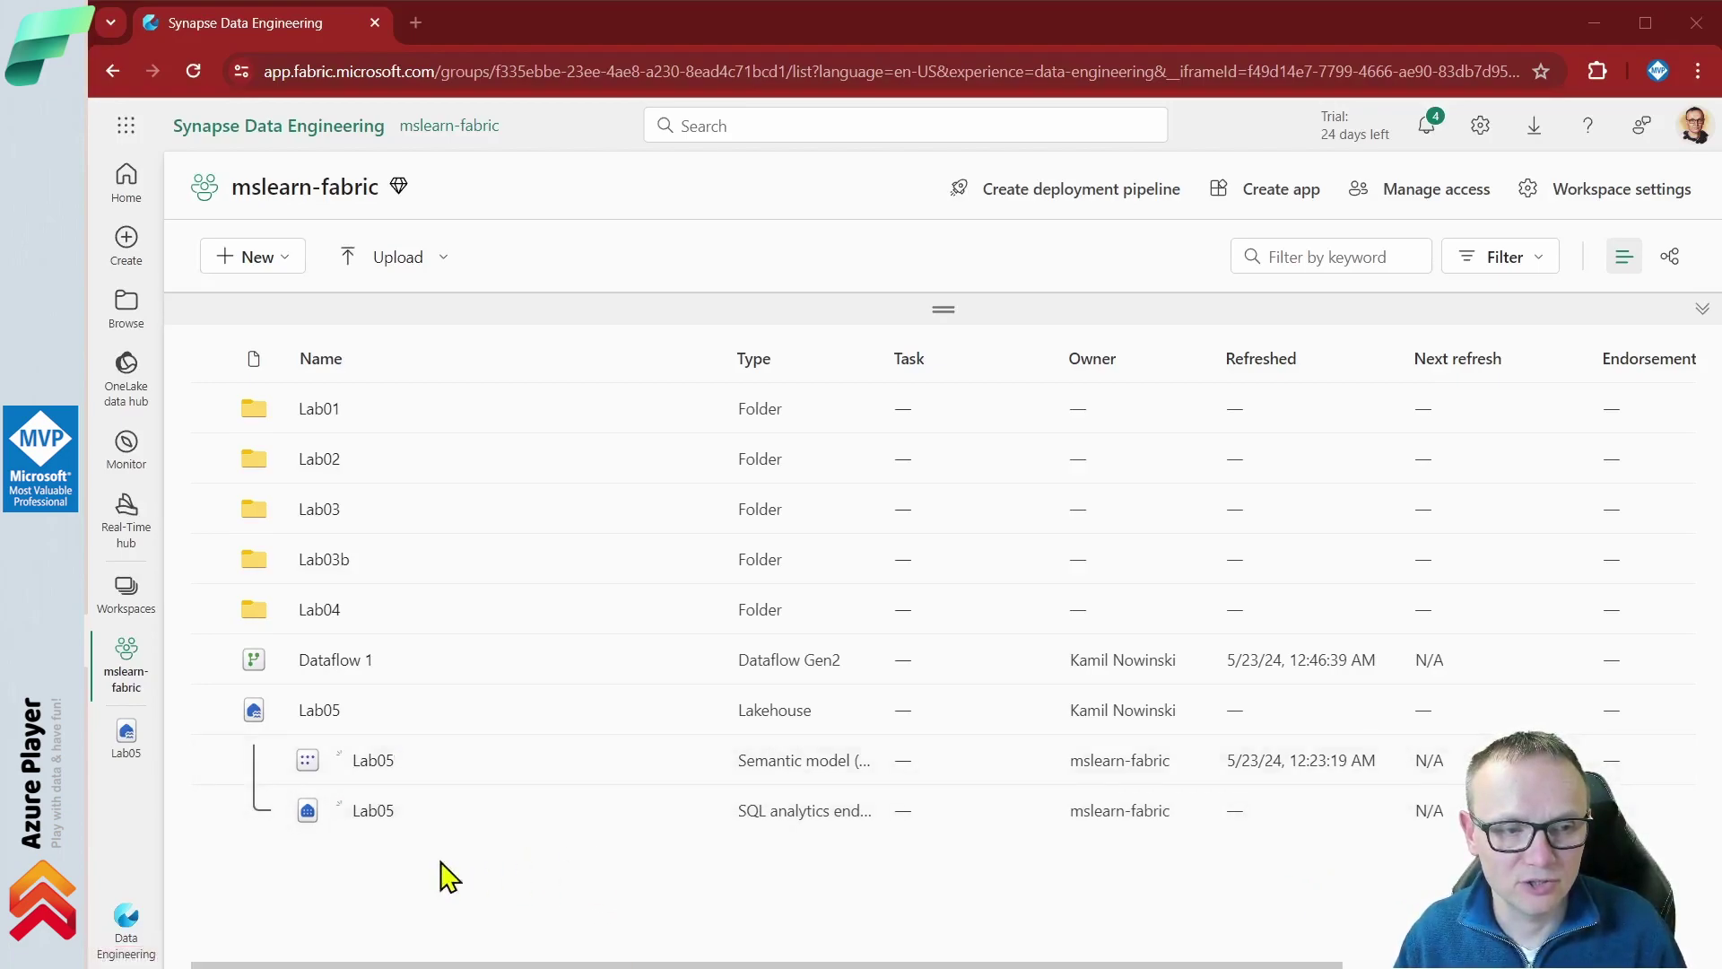
left_click(127, 929)
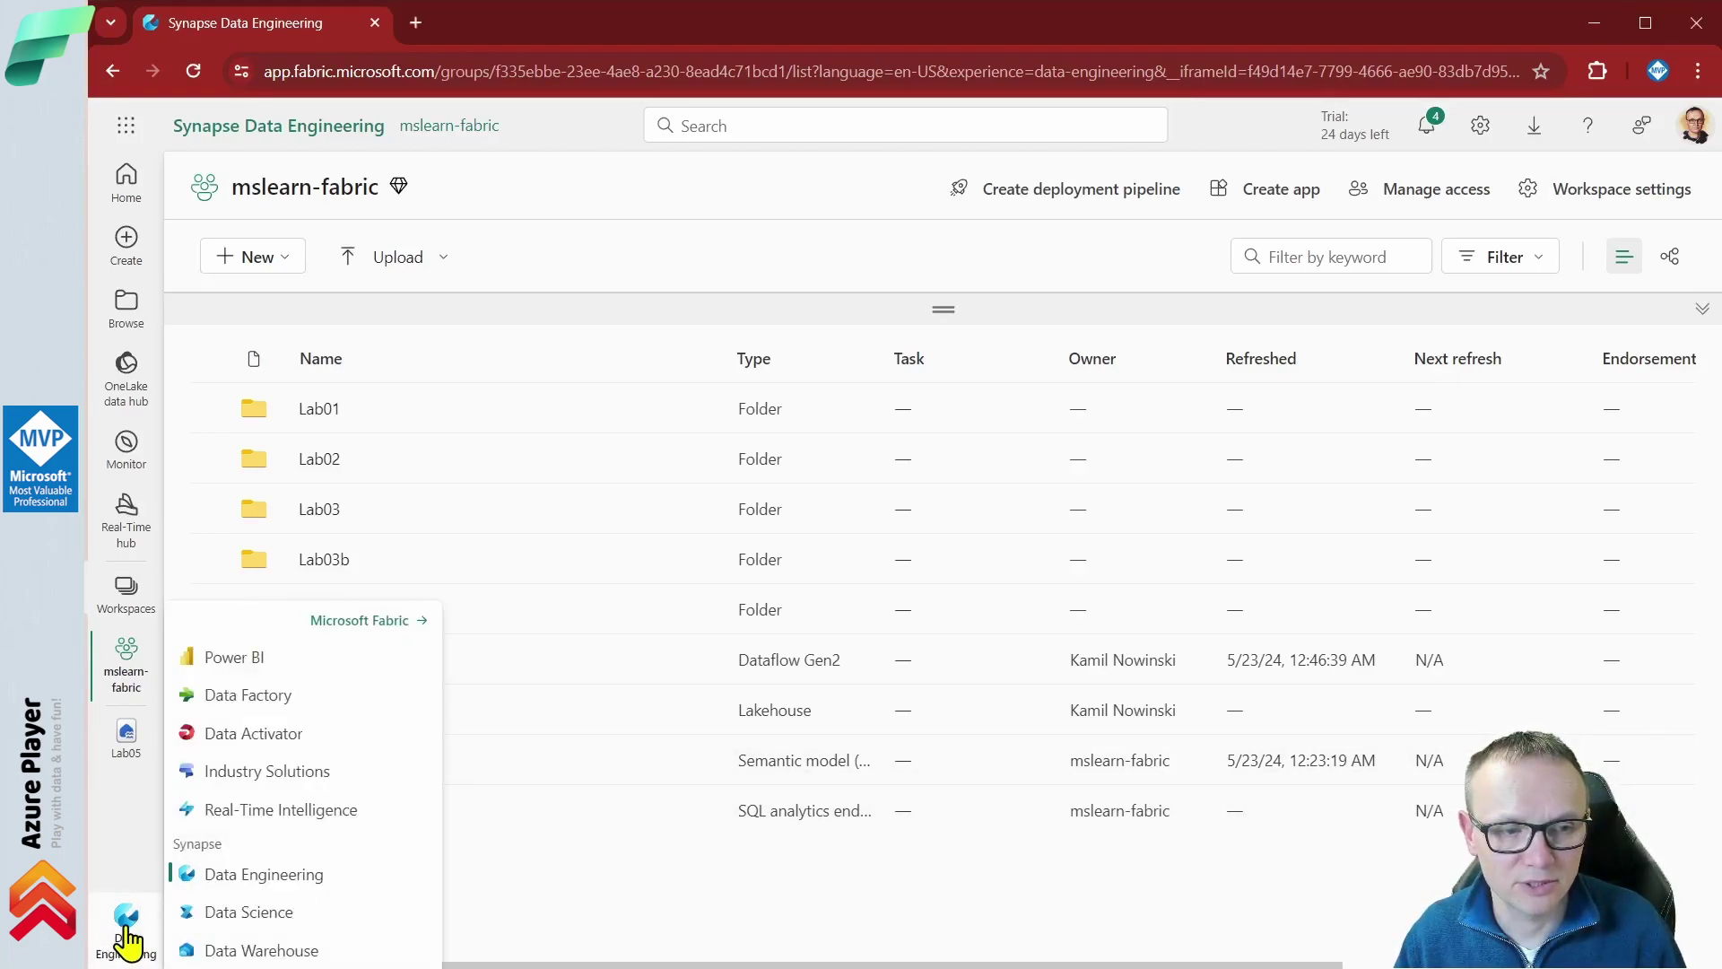
left_click(248, 876)
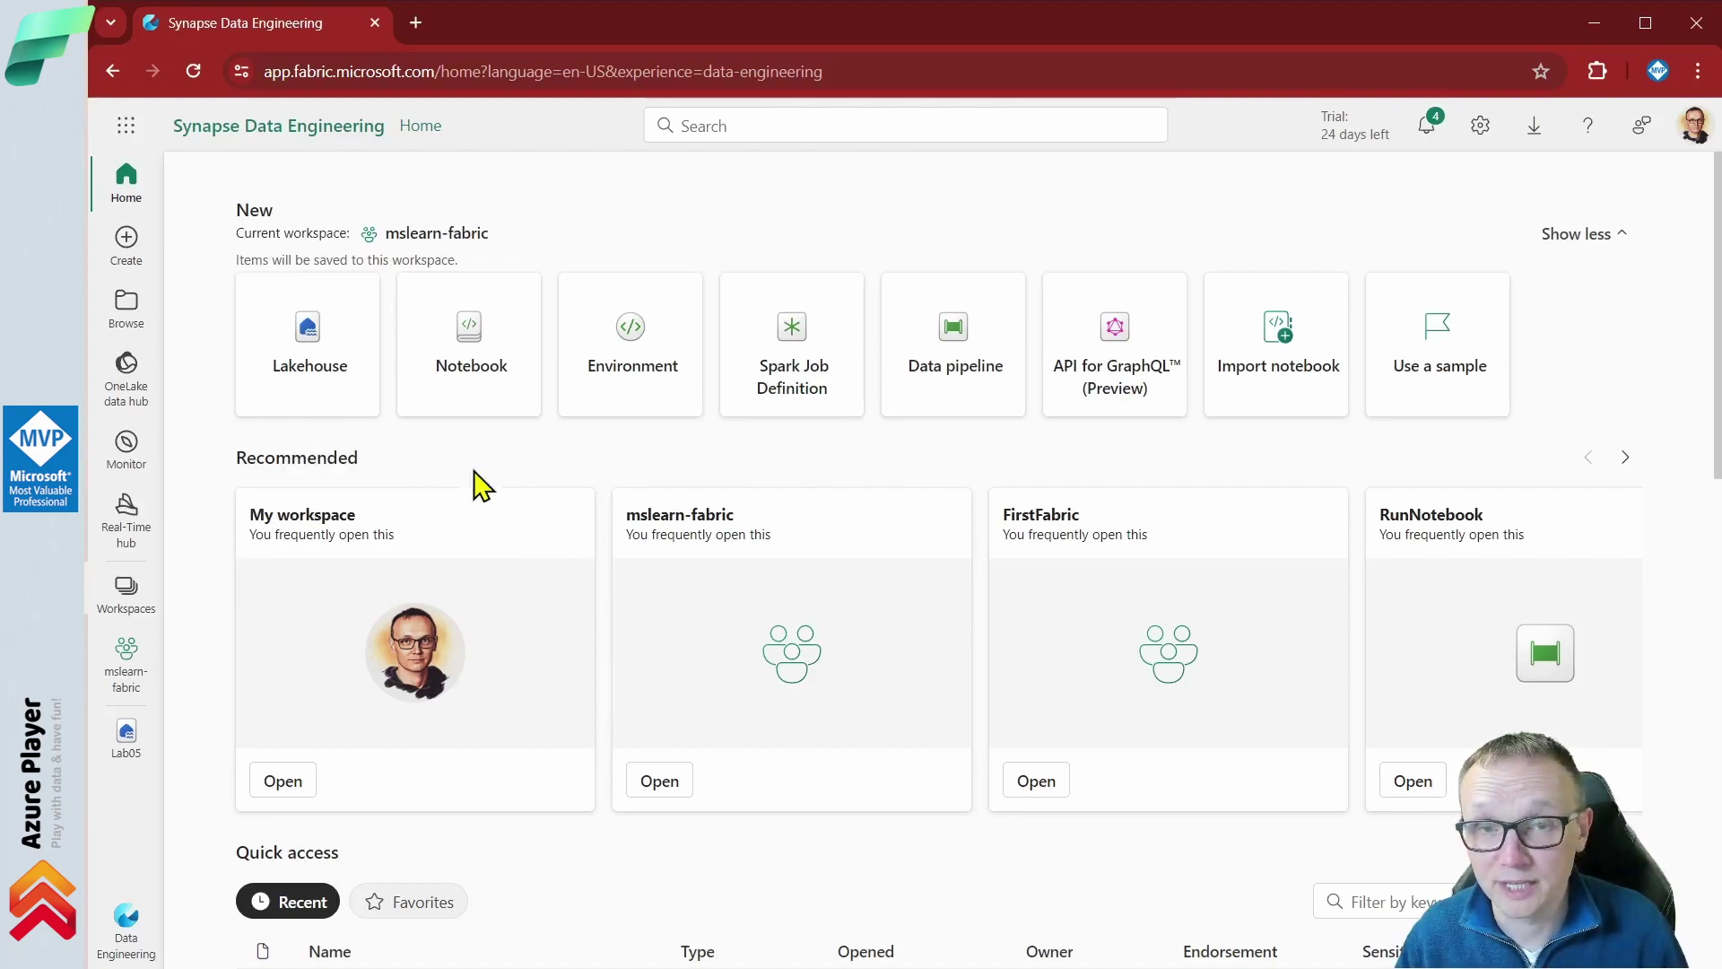
Create a new data pipeline named Lab05 Load data in the mslearn-fabric workspace.
left_click(991, 314)
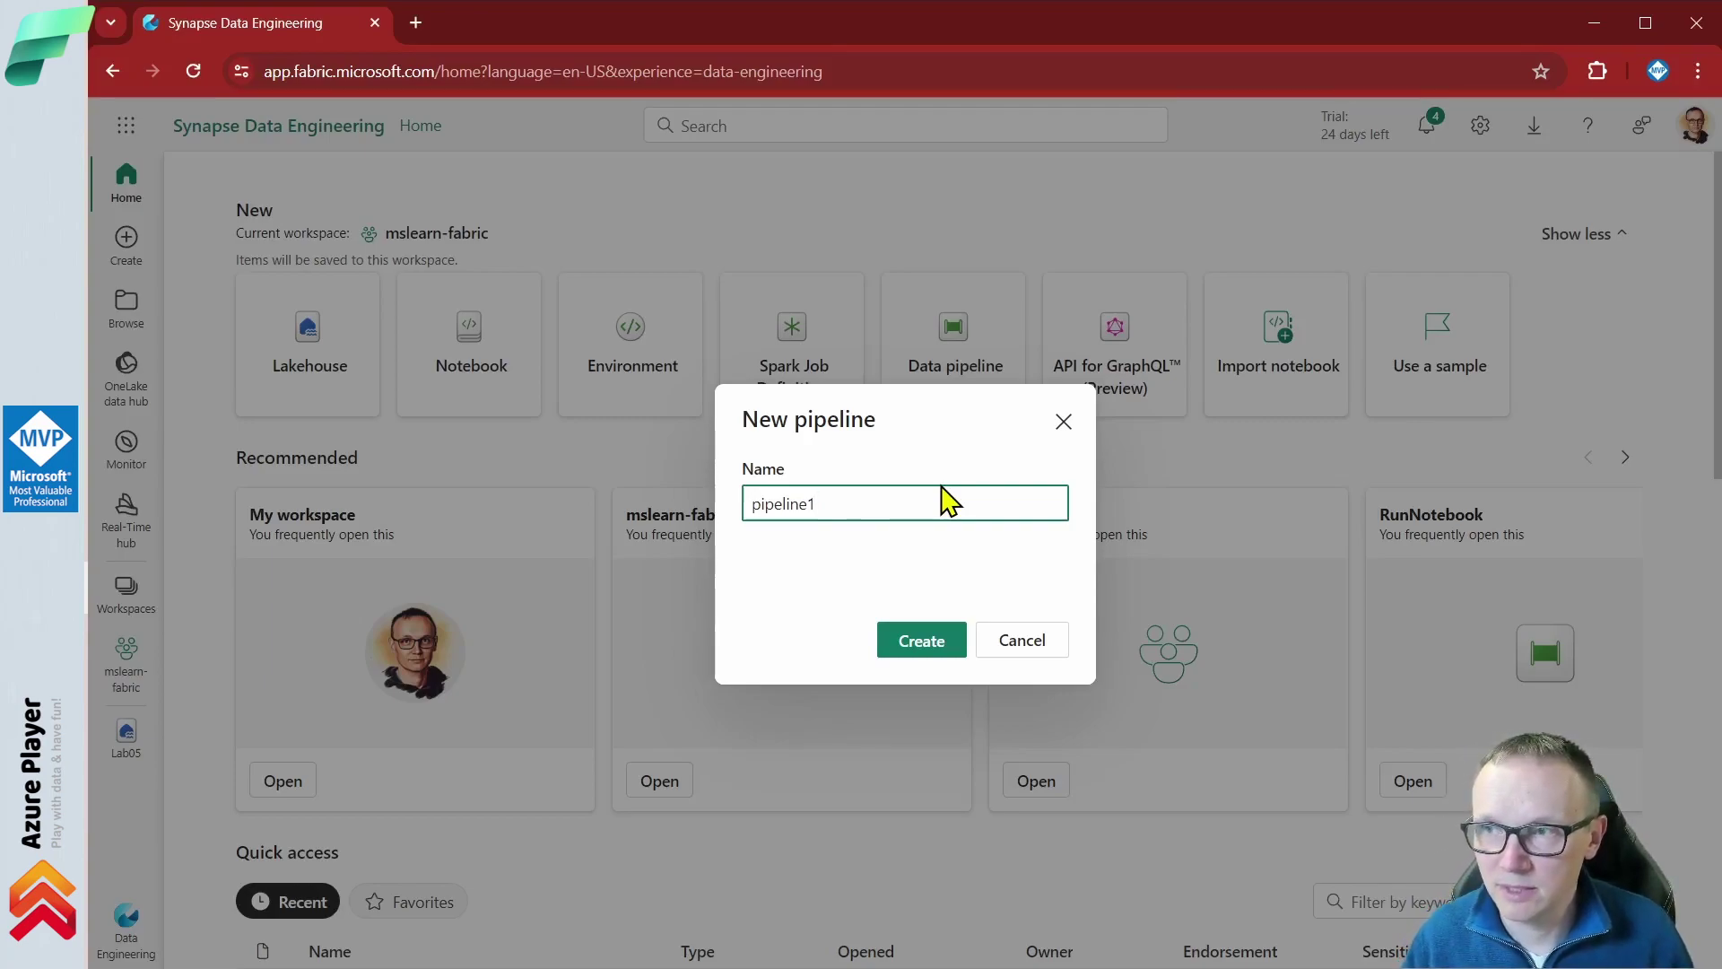
key("ctrl+a")
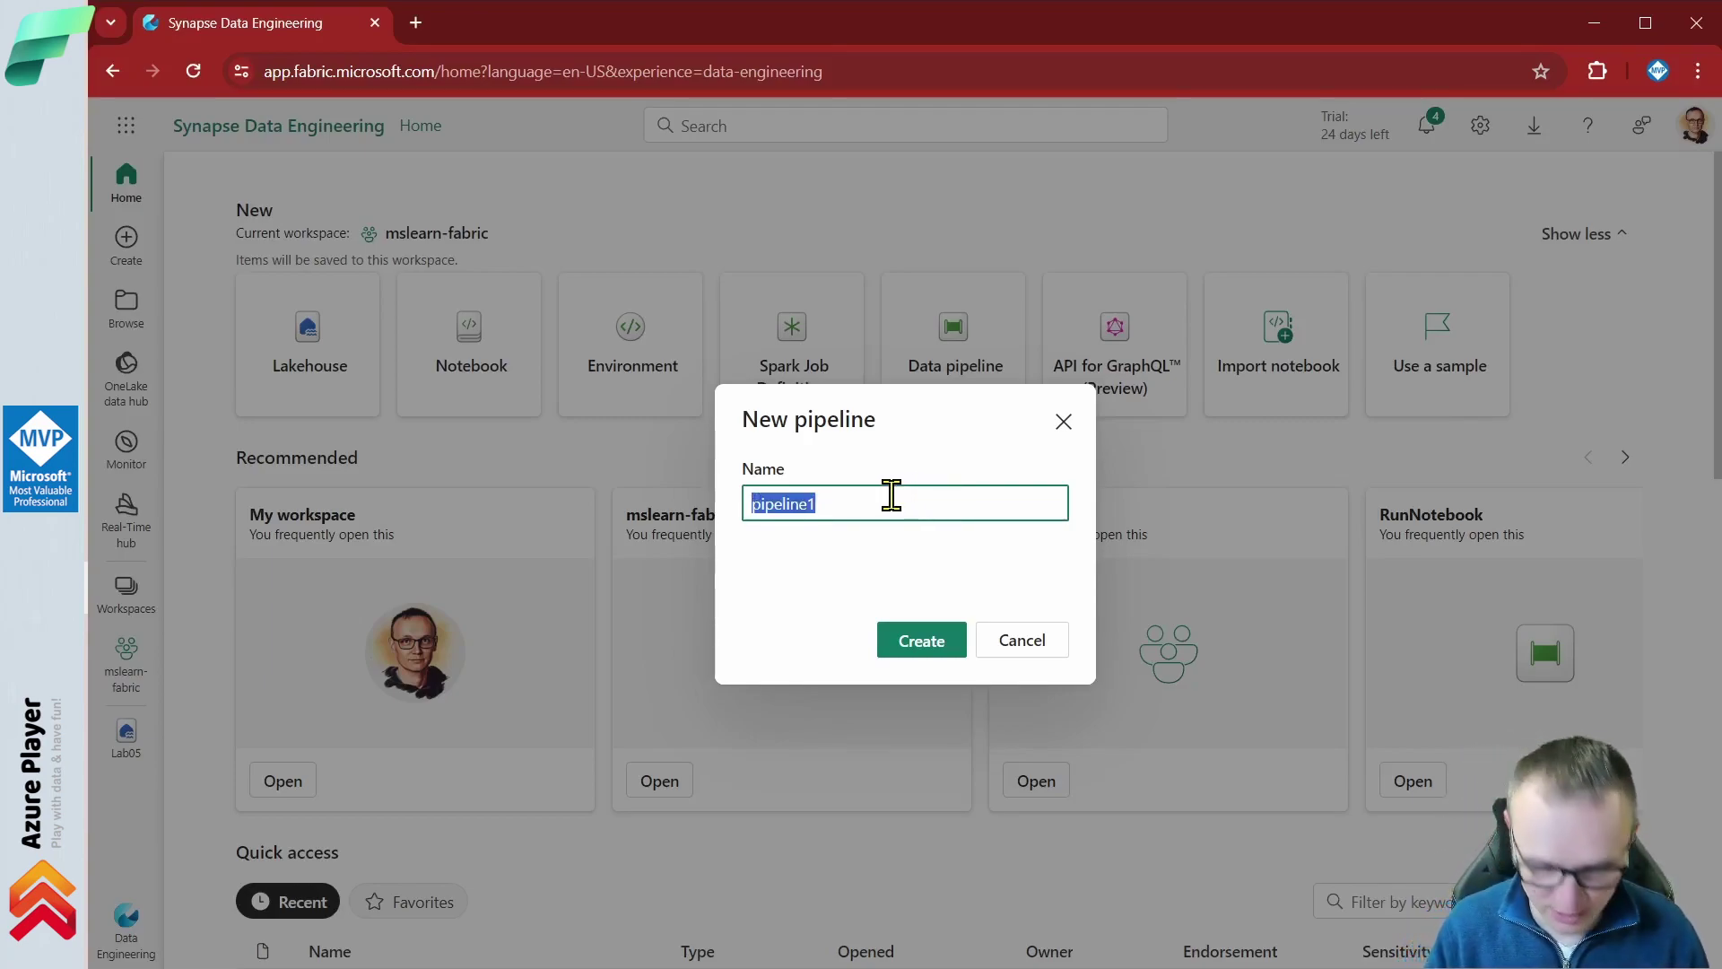
type("Load da")
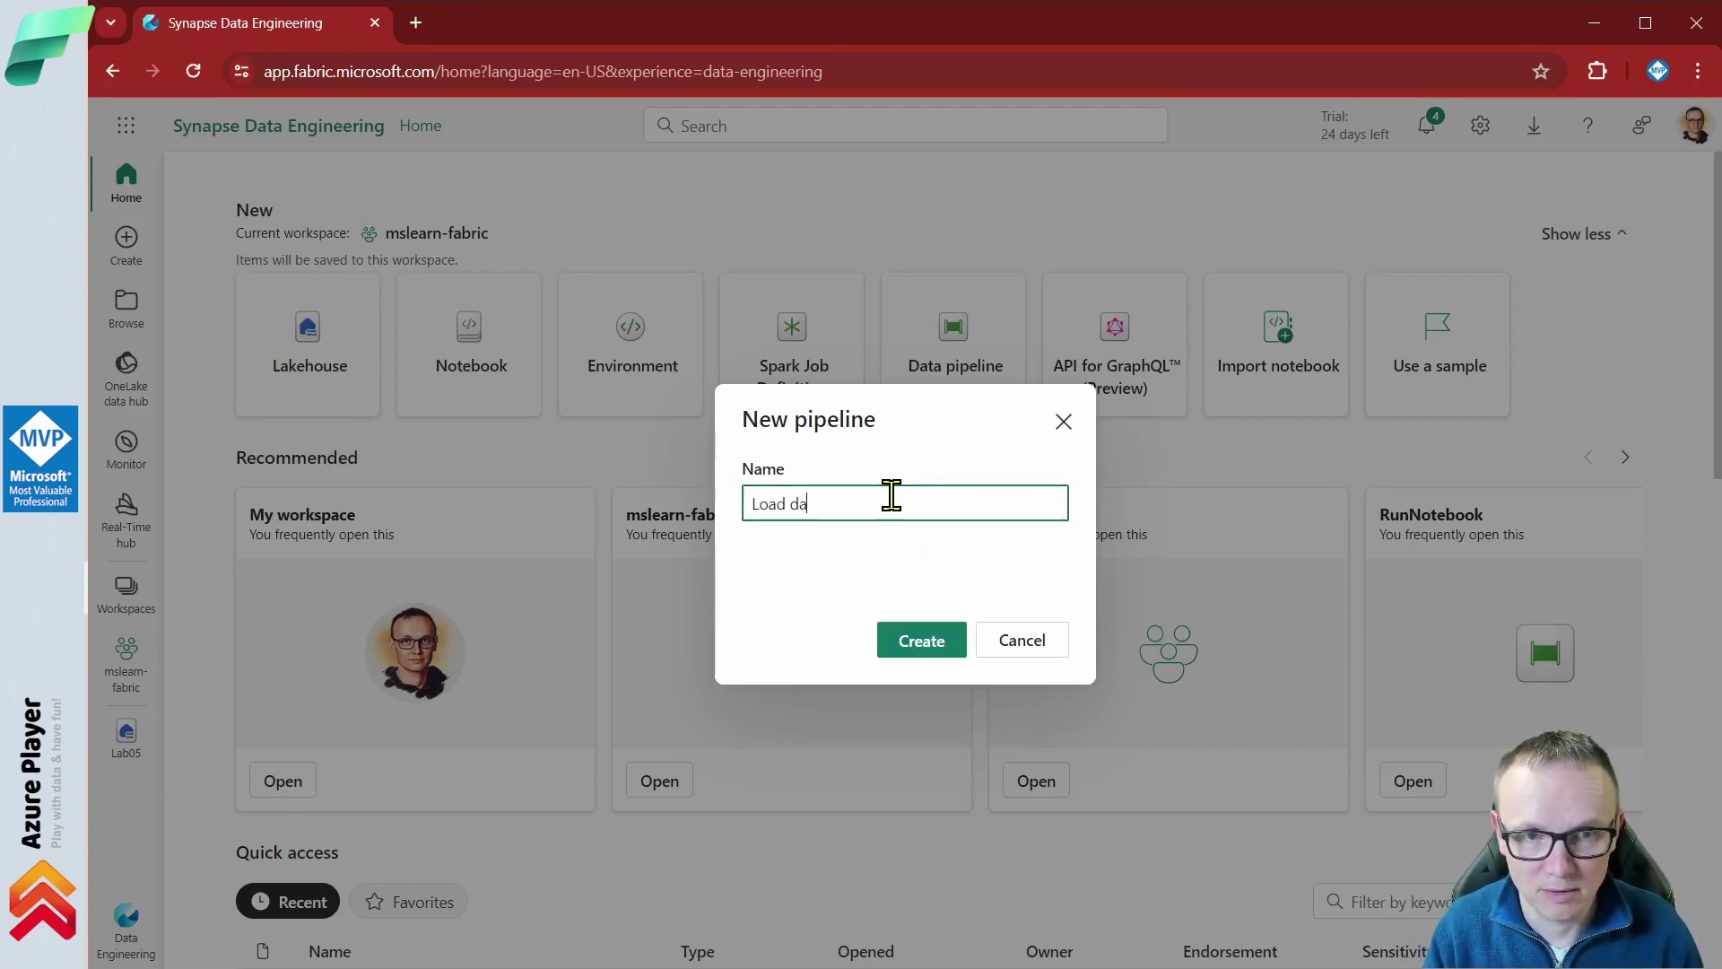
type("ta")
key("Home")
type("Lab05")
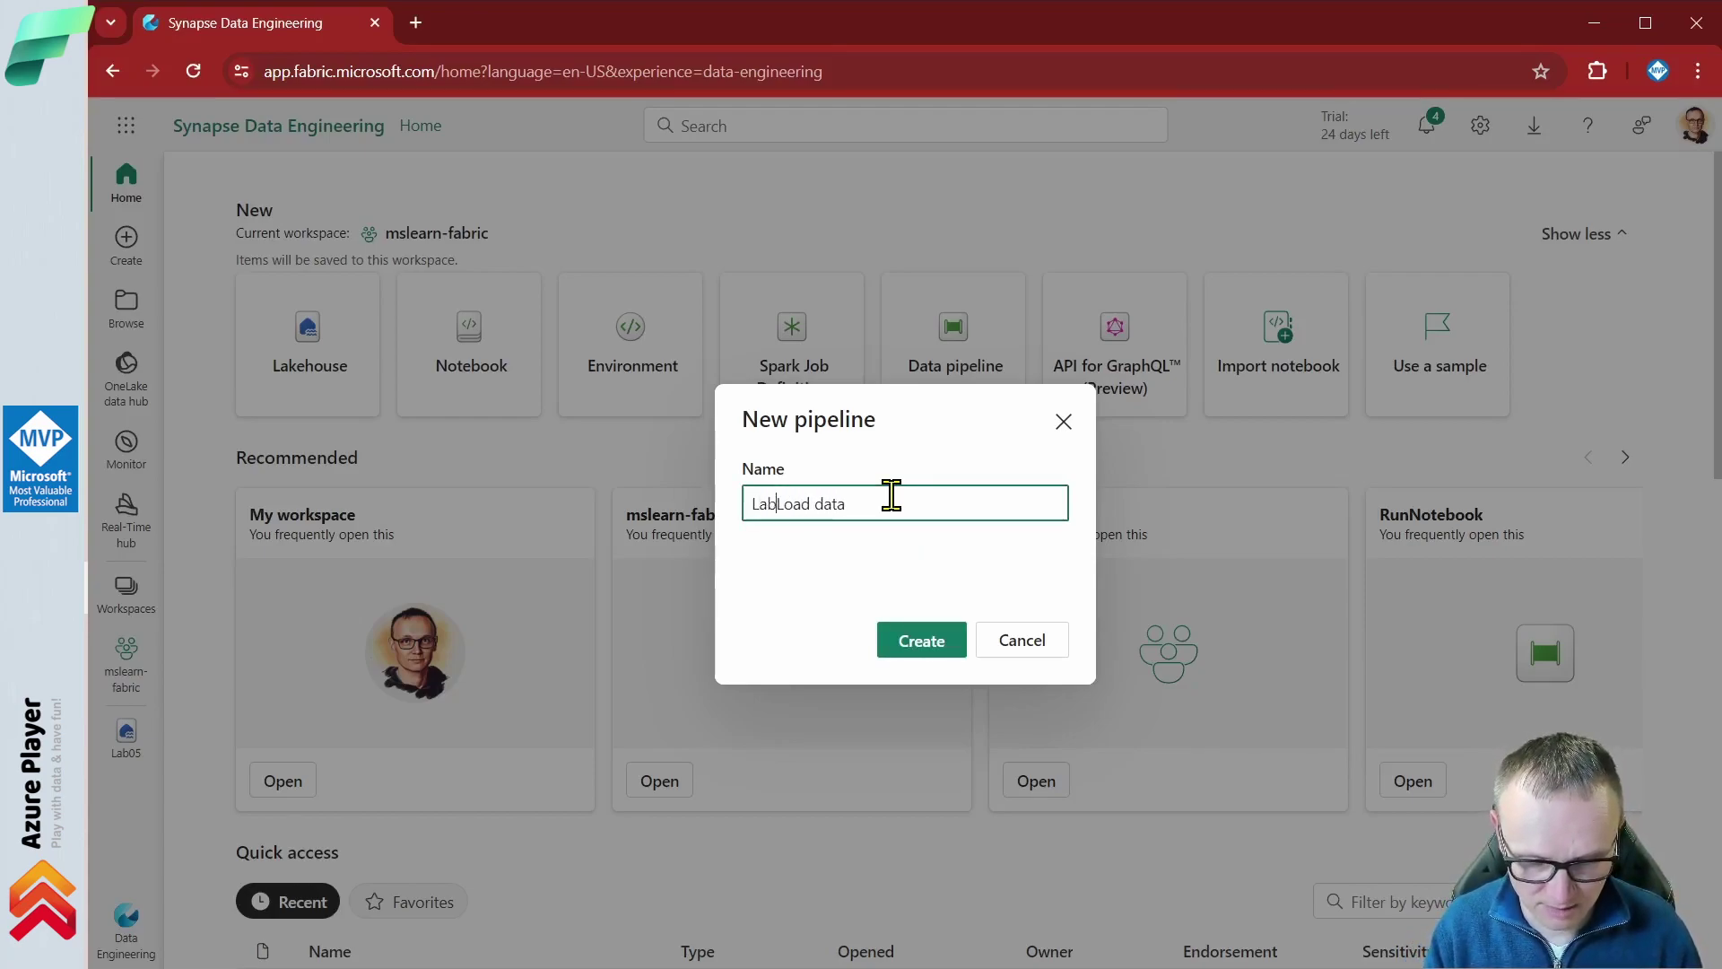
left_click(924, 642)
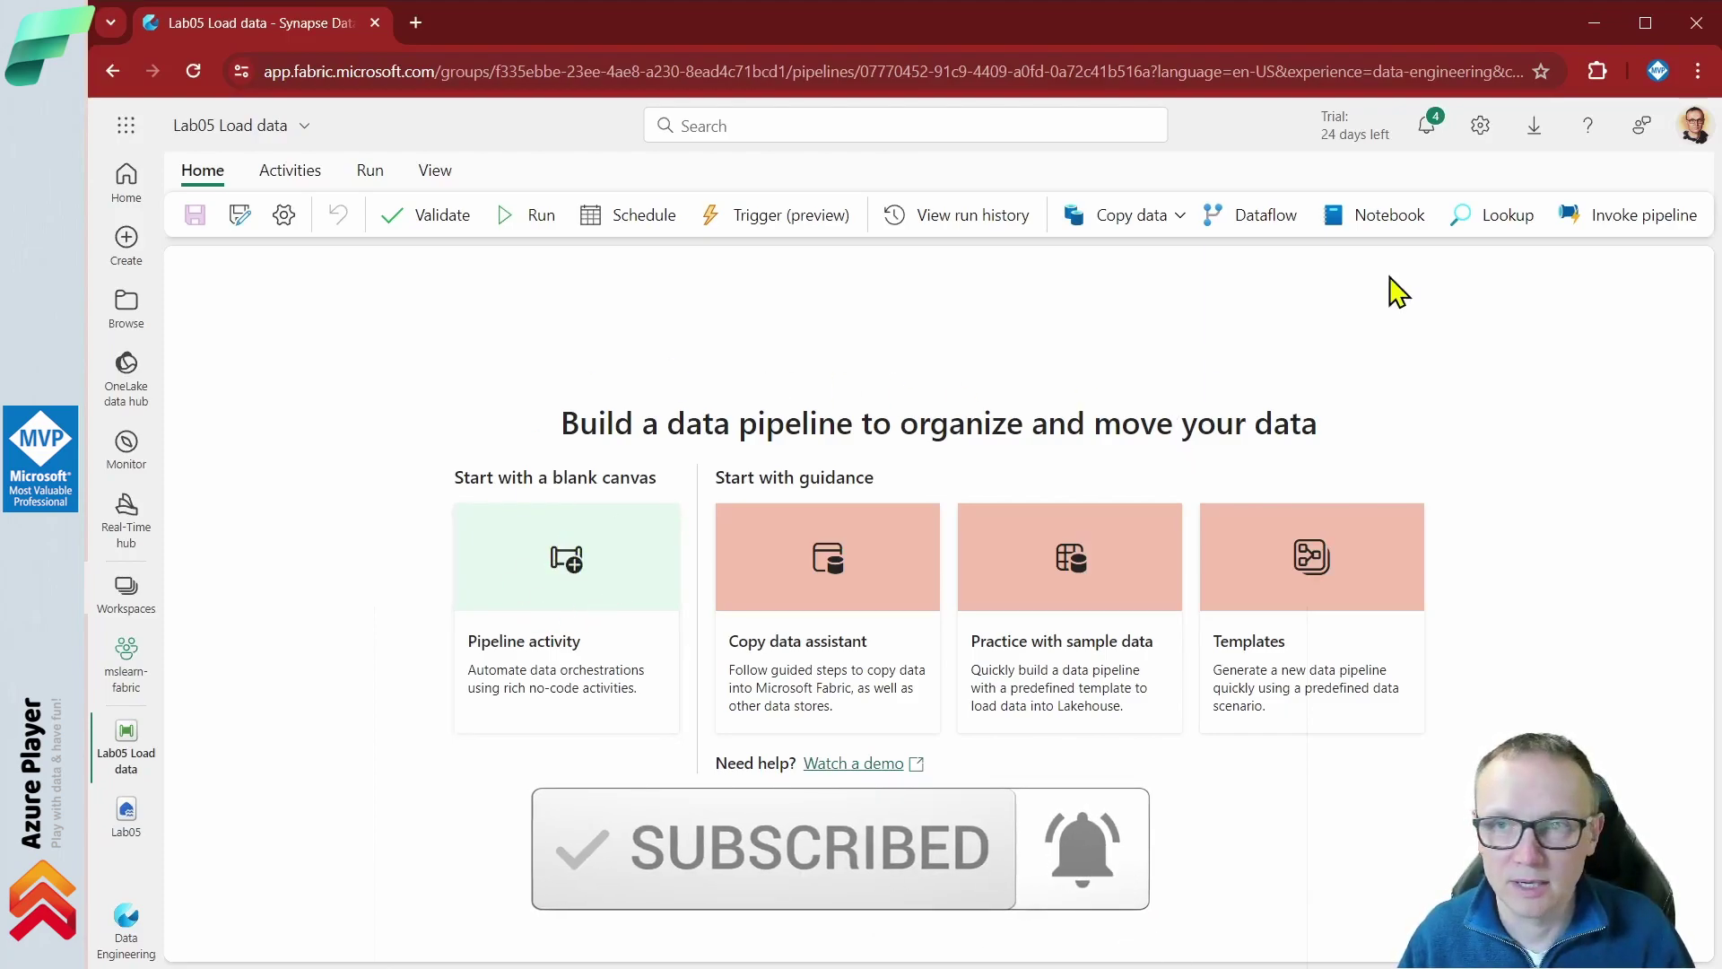
Add a Dataflow activity to the pipeline canvas and set it to run Dataflow 1 from the mslearn-fabric workspace.
left_click(1260, 226)
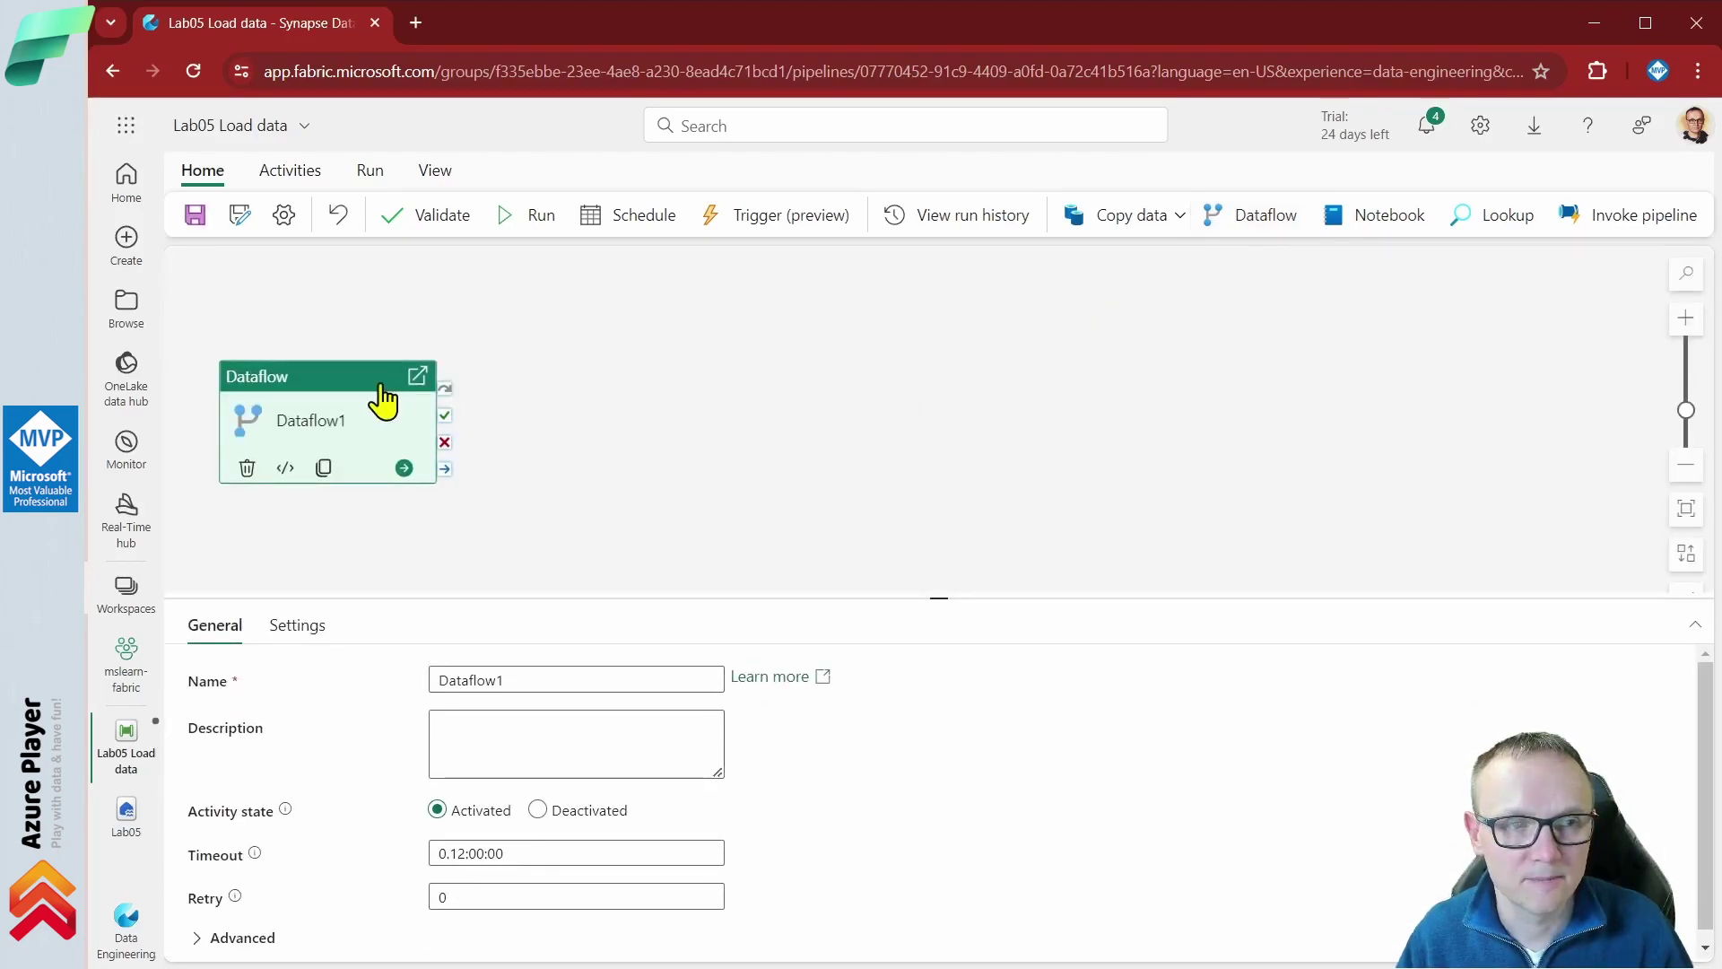
left_click_drag(381, 394, 825, 360)
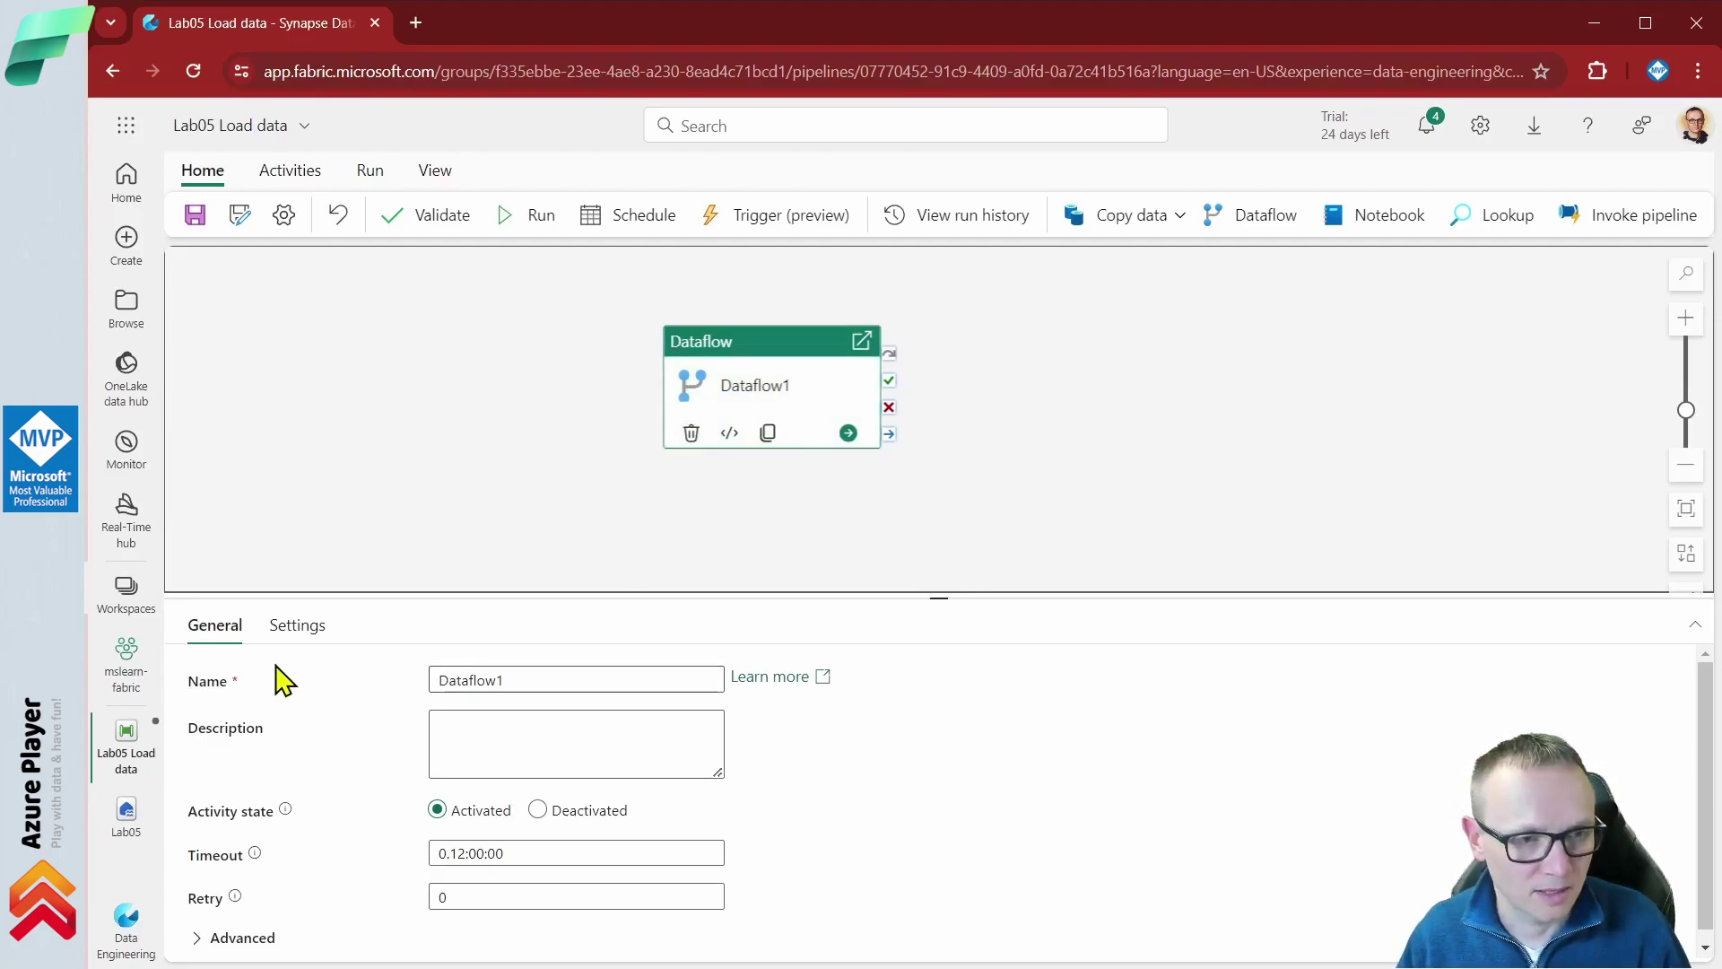
left_click(305, 628)
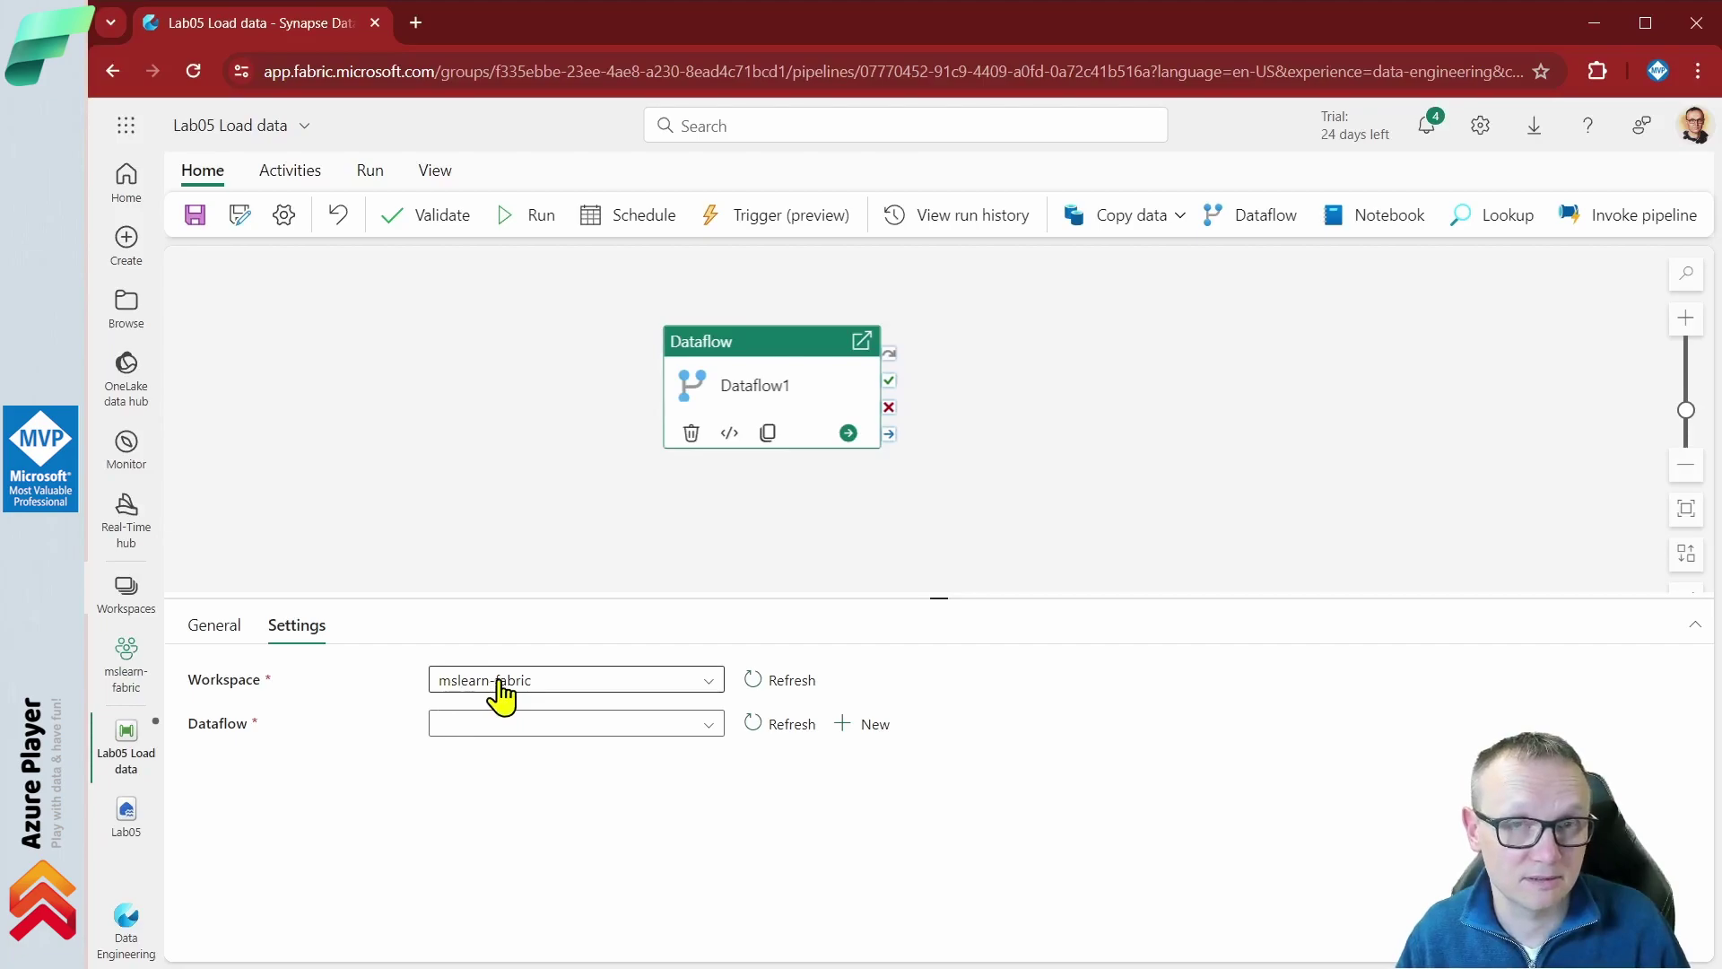
left_click(710, 727)
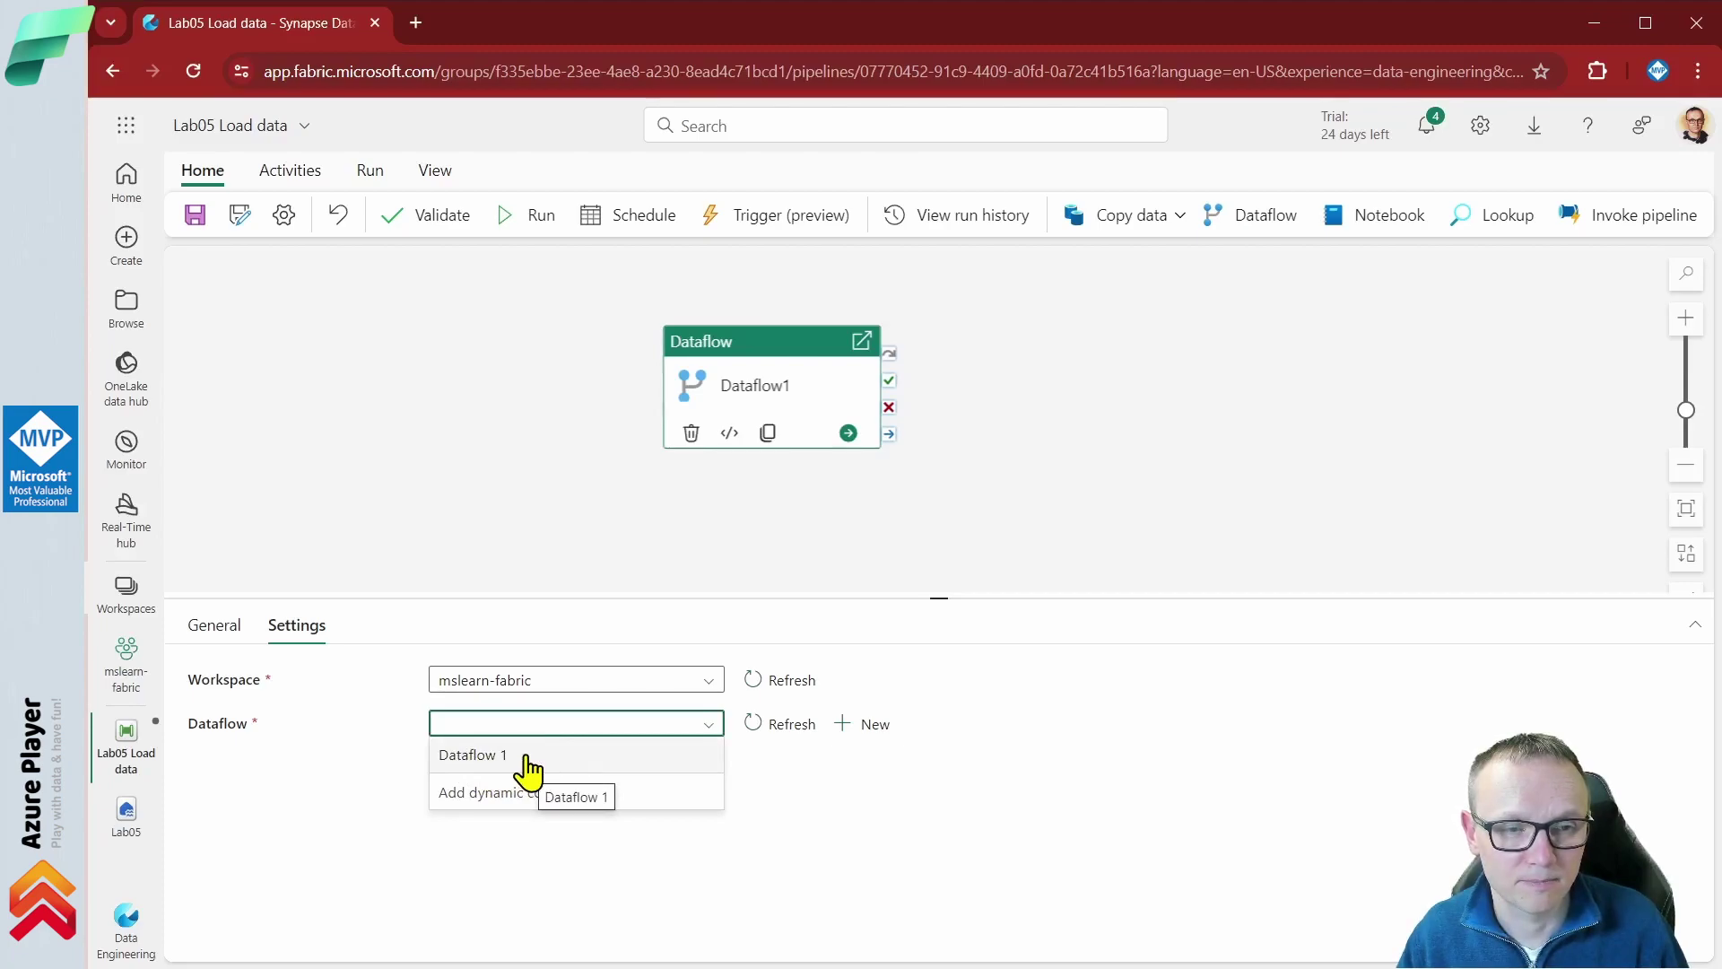
left_click(528, 762)
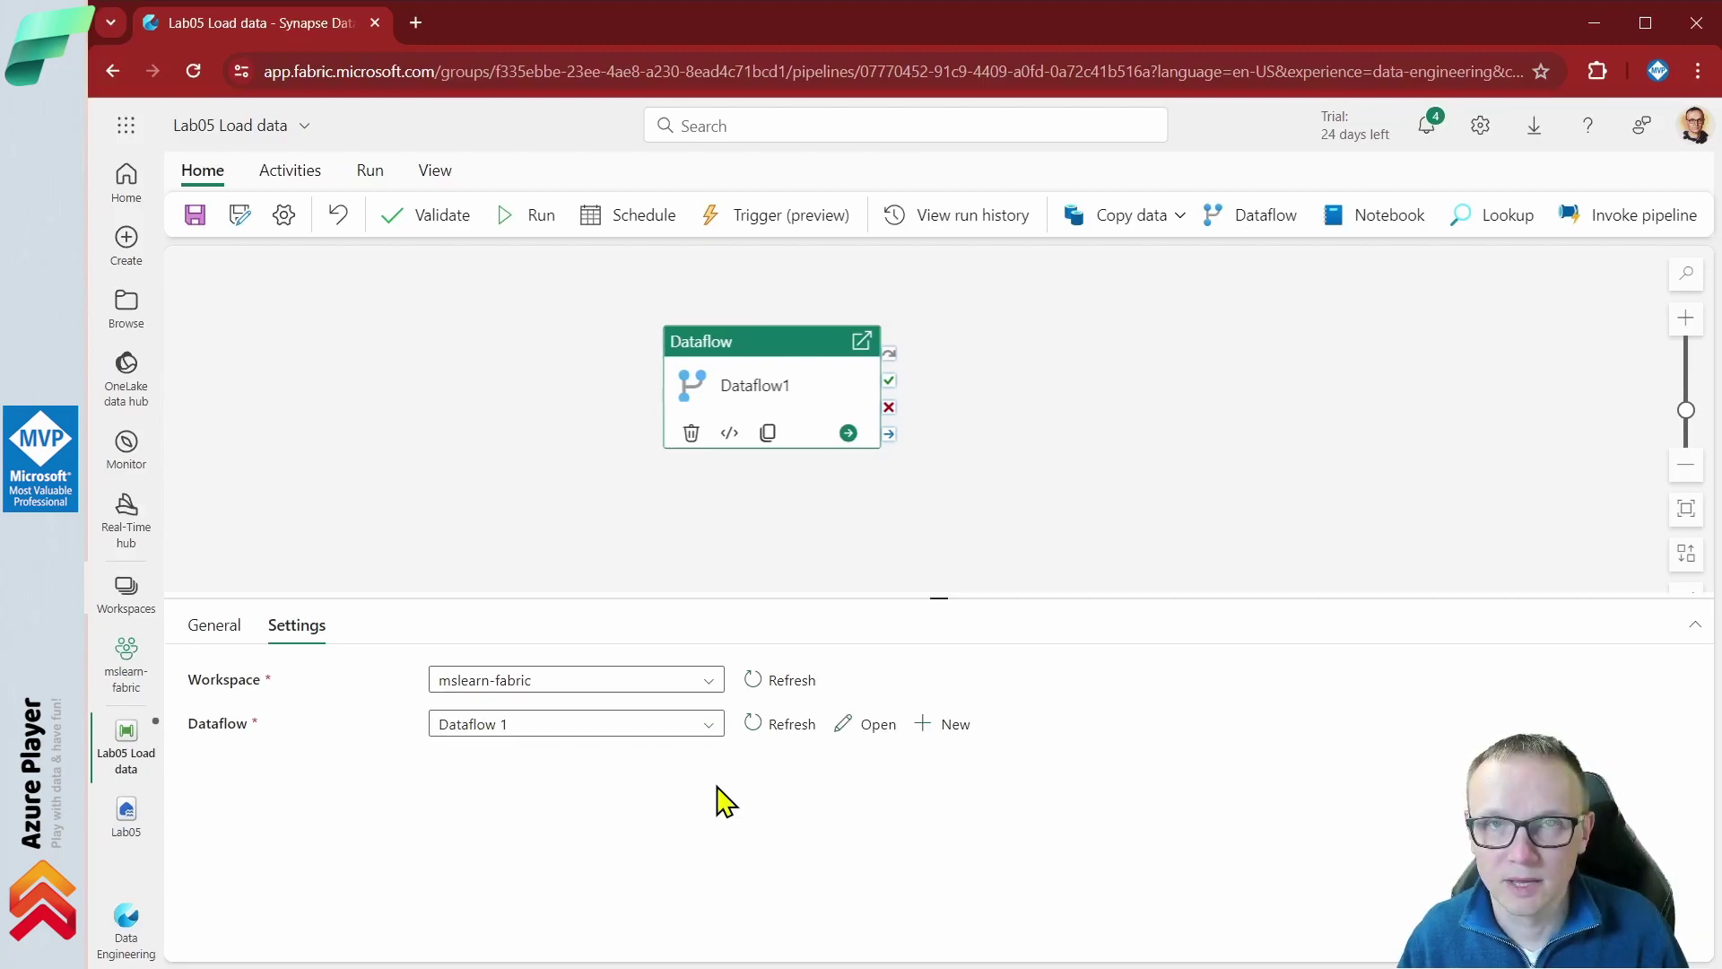
Save the Lab05 Load data pipeline and run it, checking the Dataflow activity's status.
left_click(196, 218)
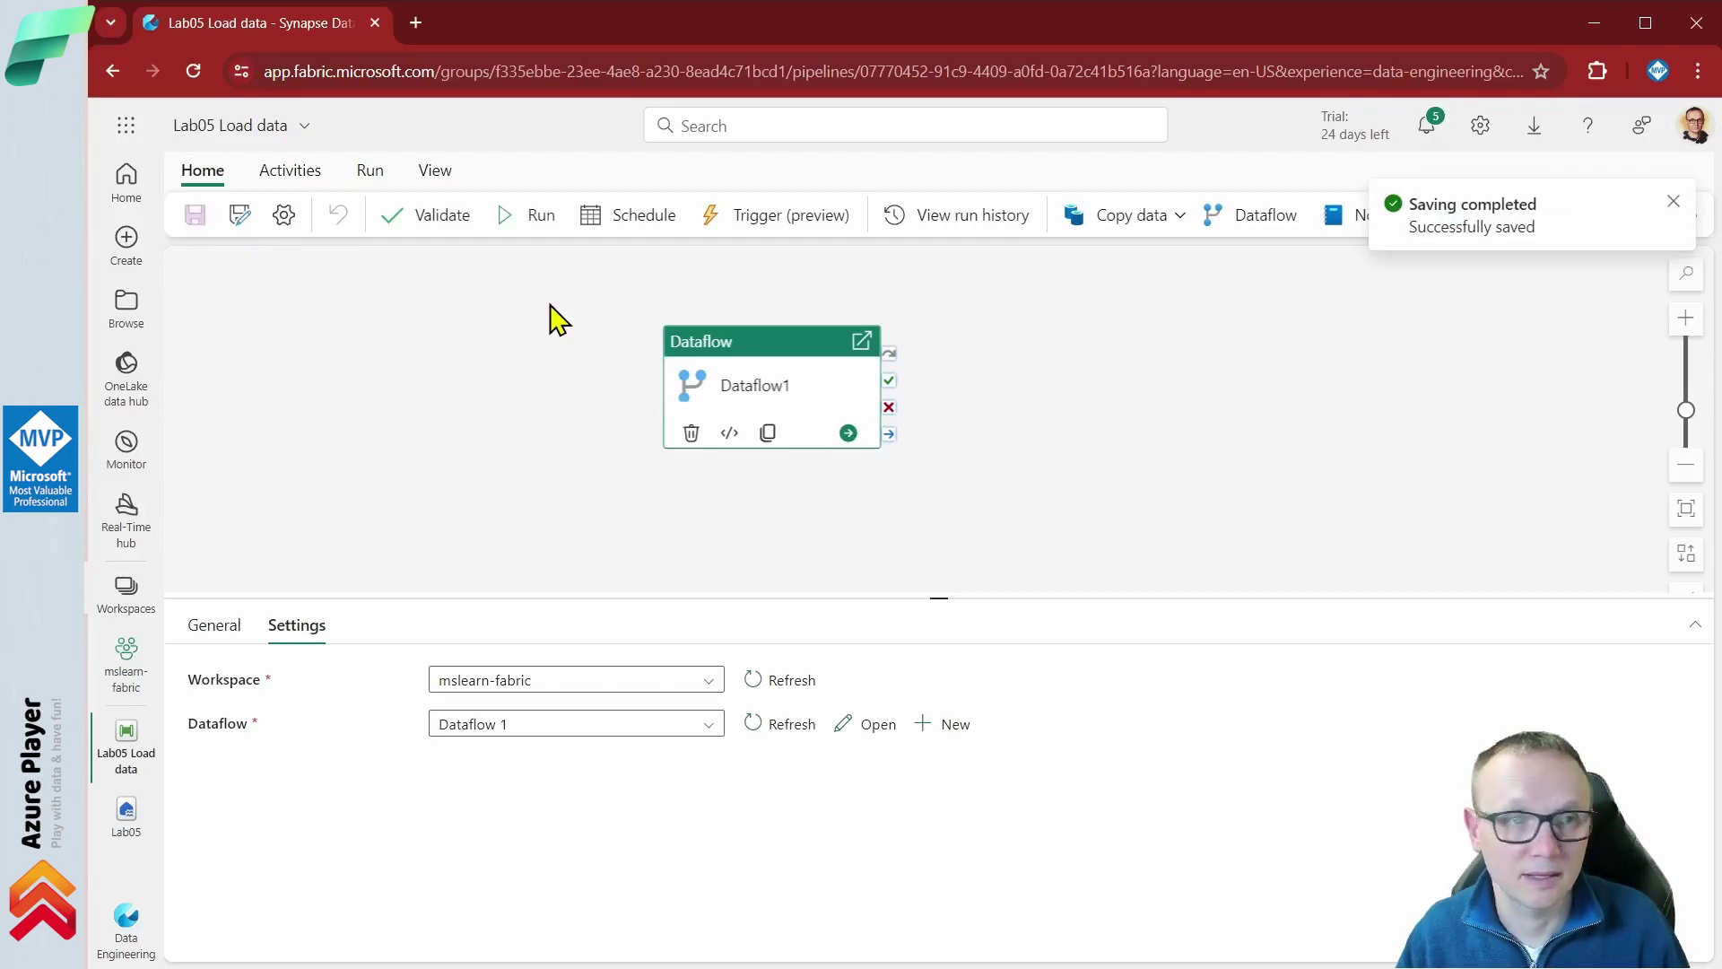
left_click(529, 220)
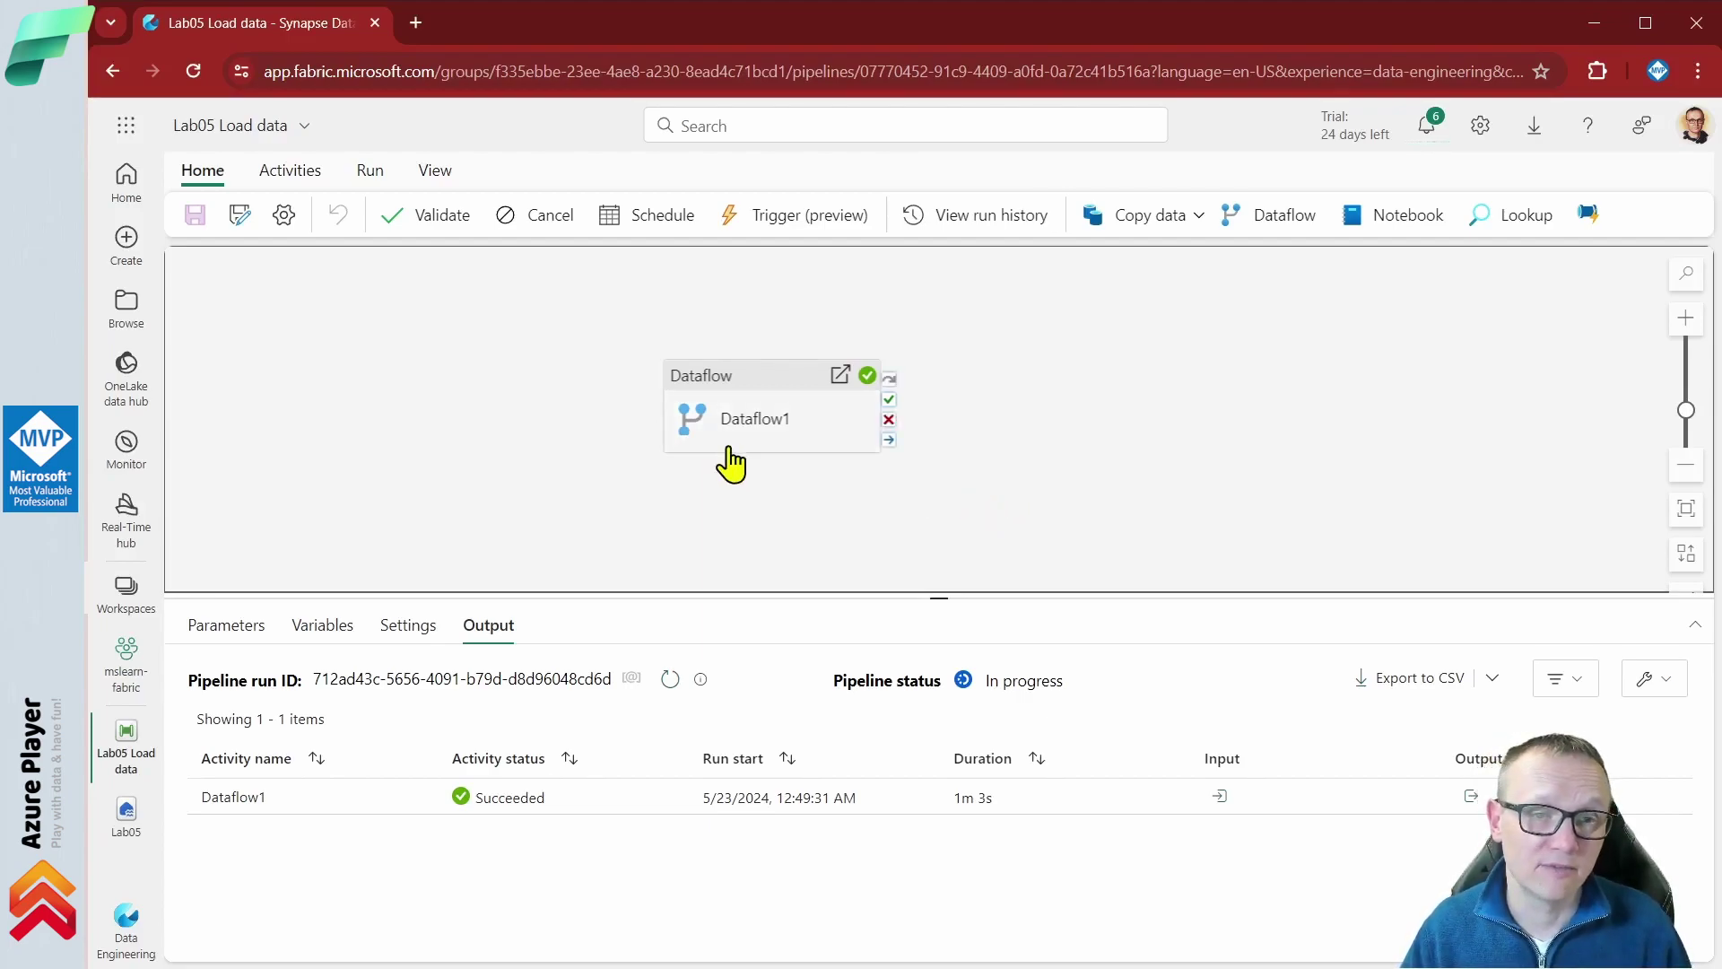
left_click_drag(751, 385, 801, 379)
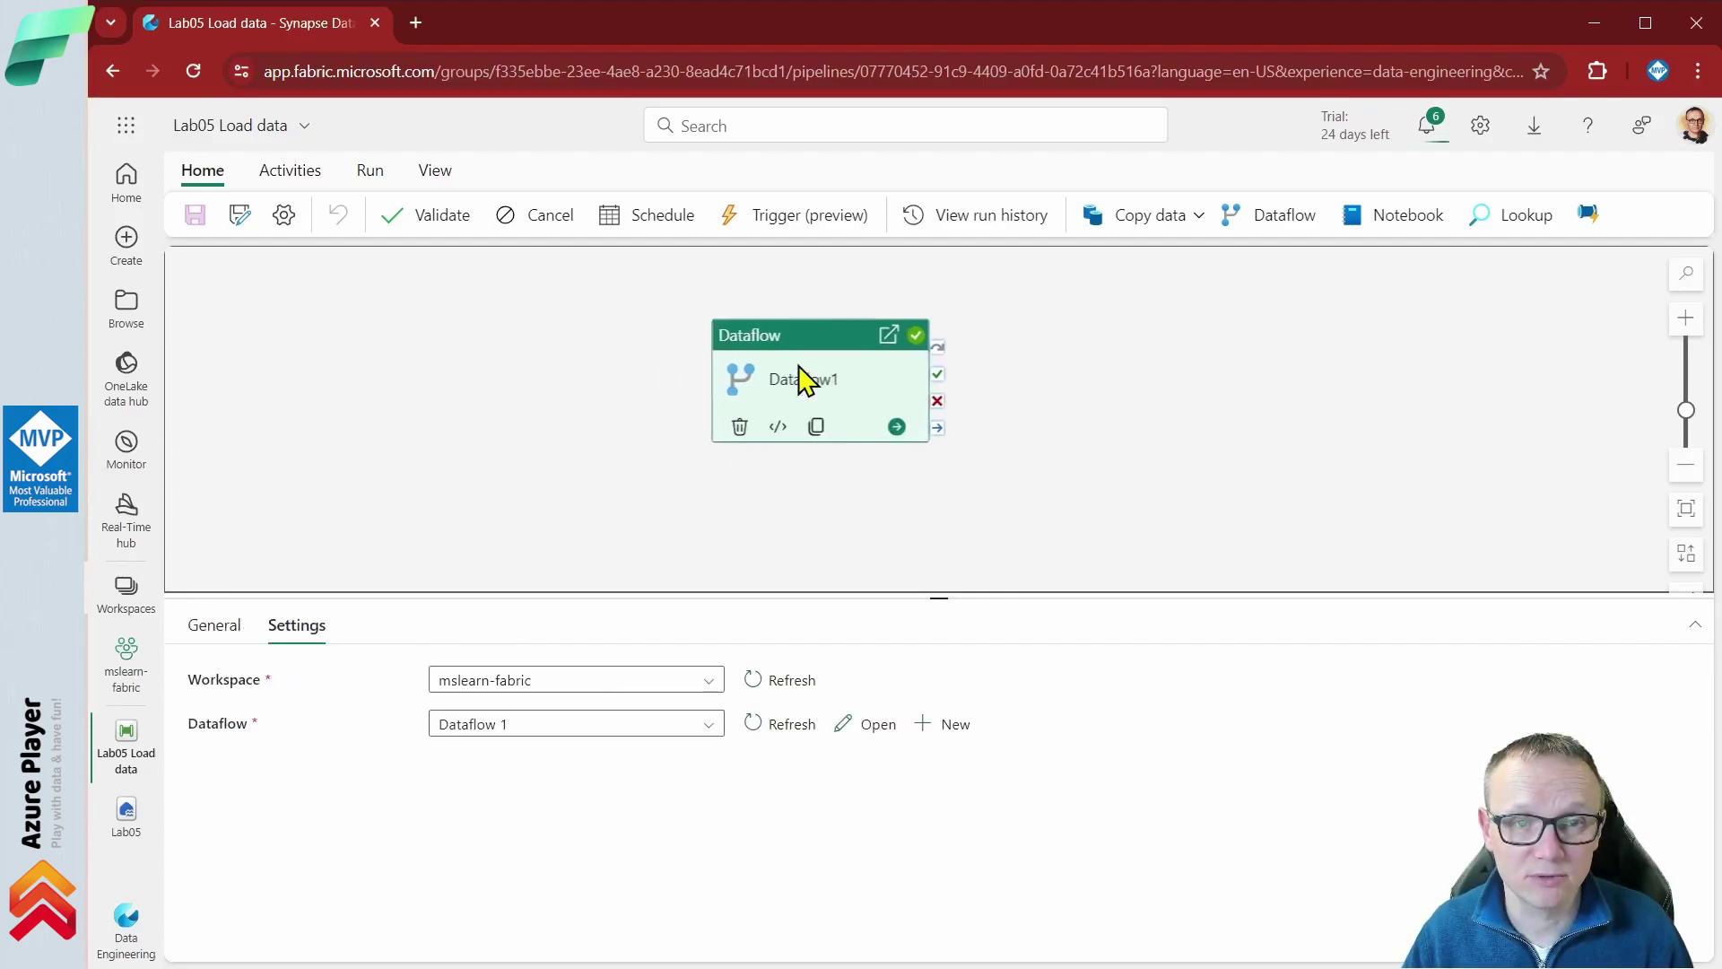
left_click(646, 536)
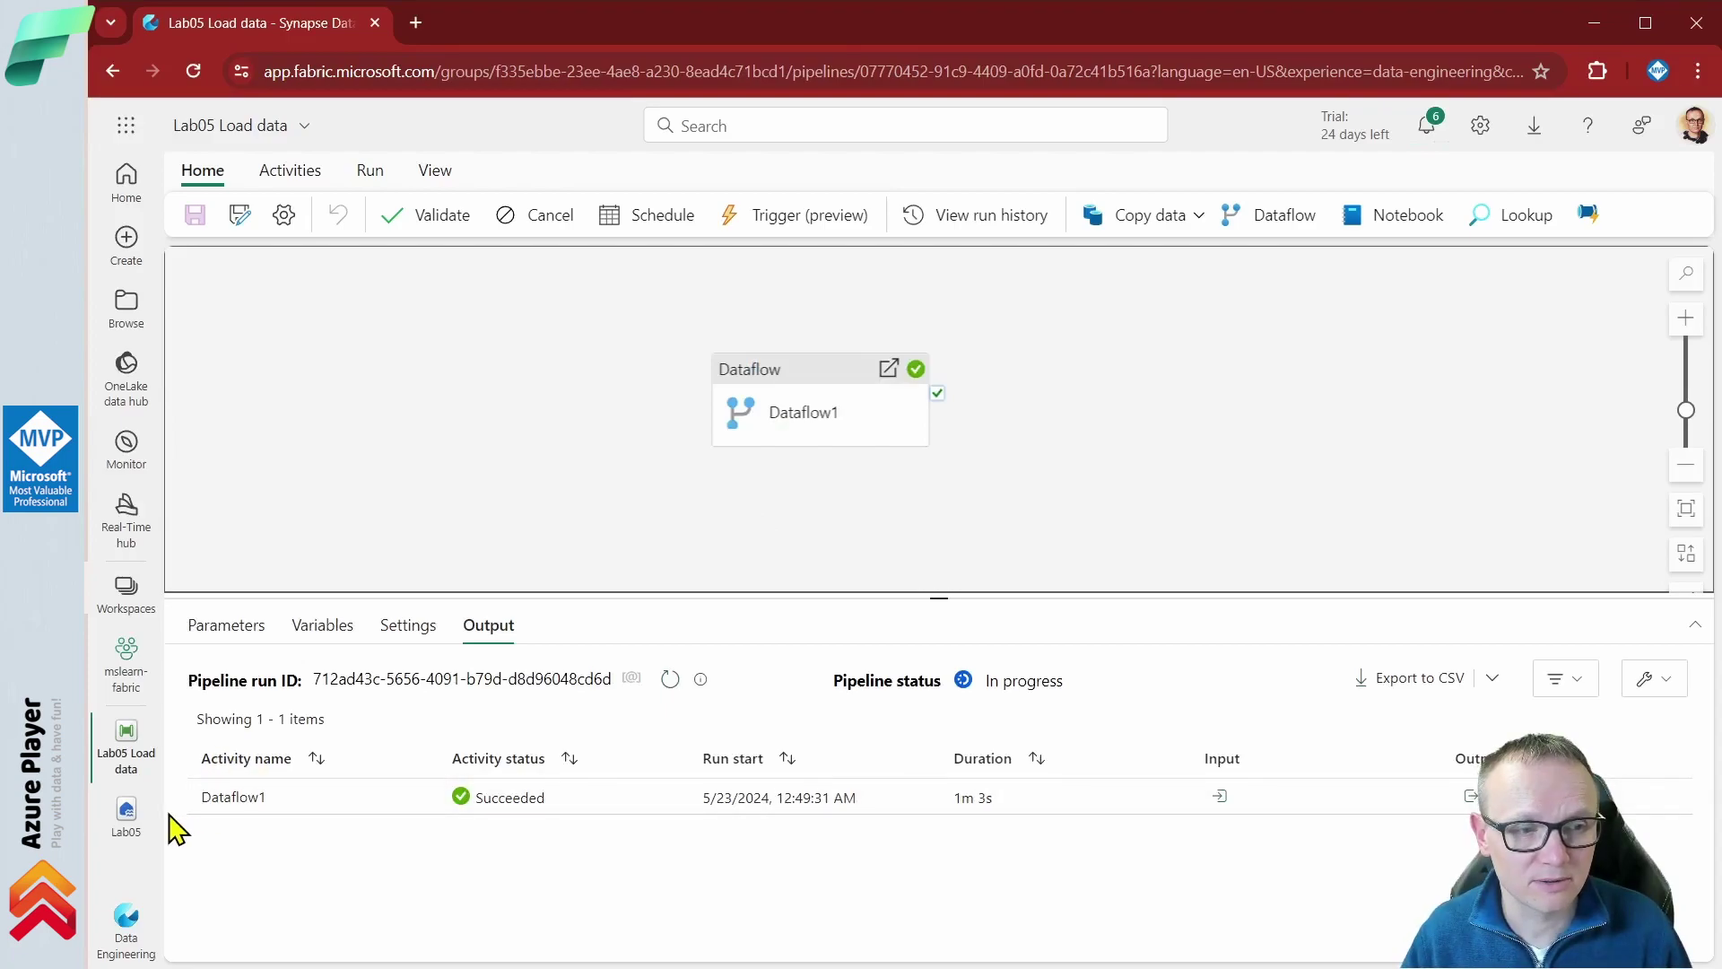
Refresh the tables of the Lab05 lakehouse and look through the files of the unidentified orders folder.
left_click(126, 813)
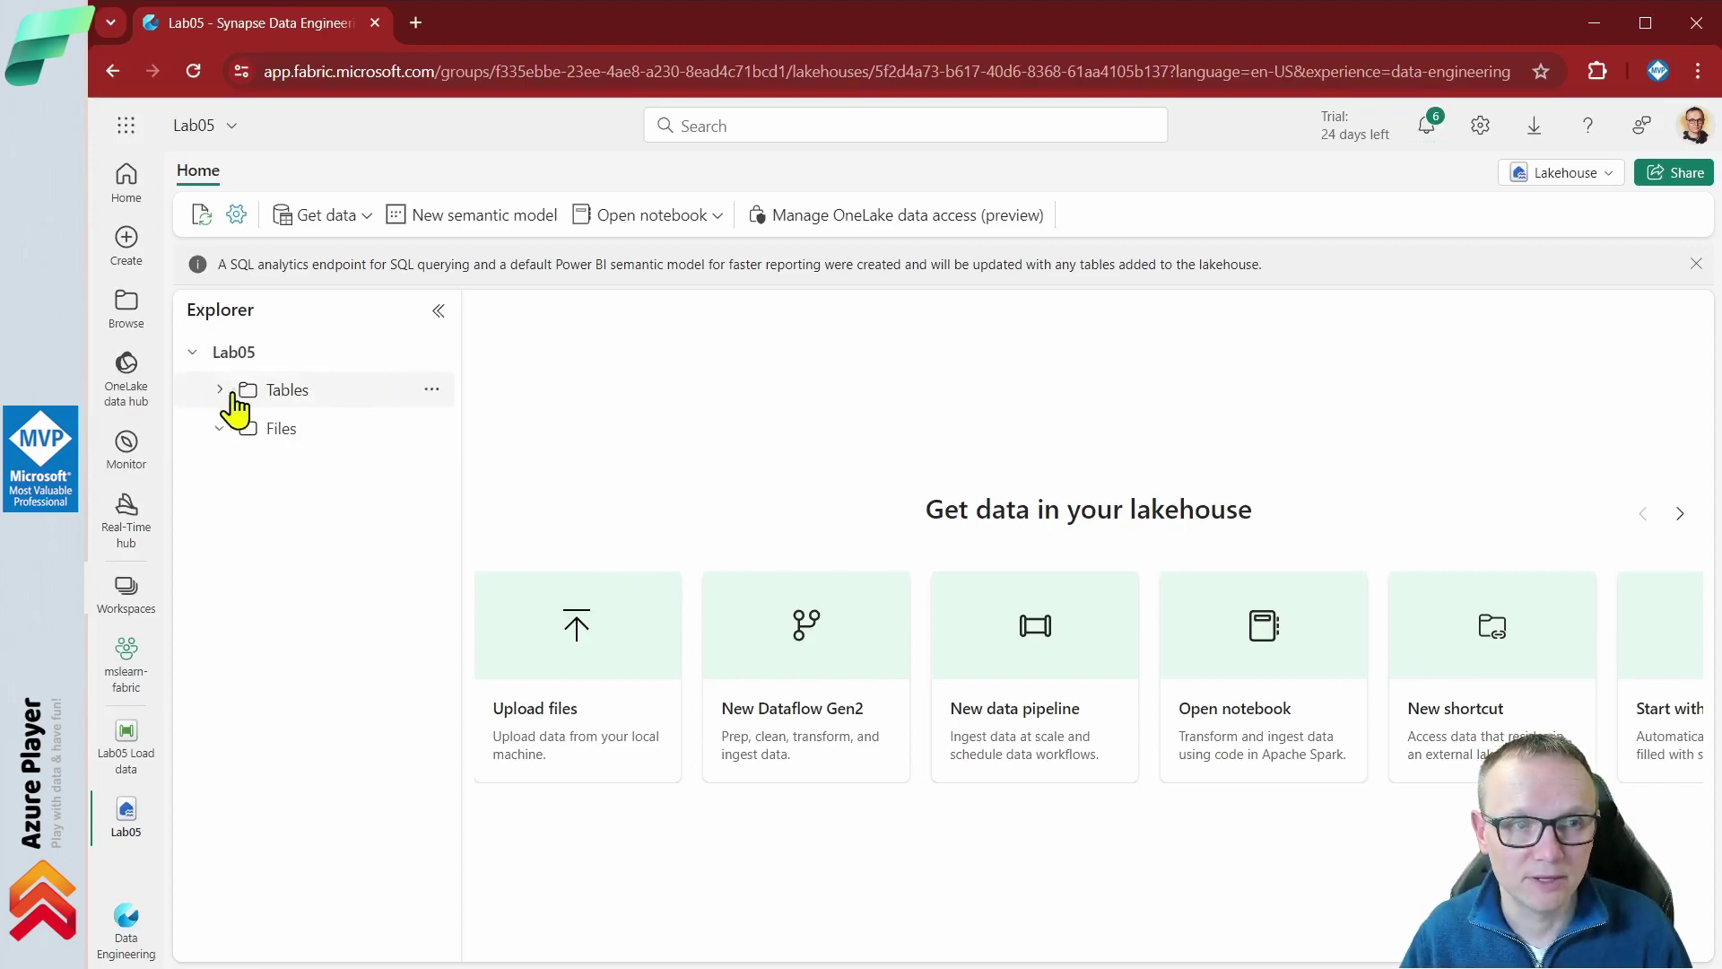
left_click(432, 392)
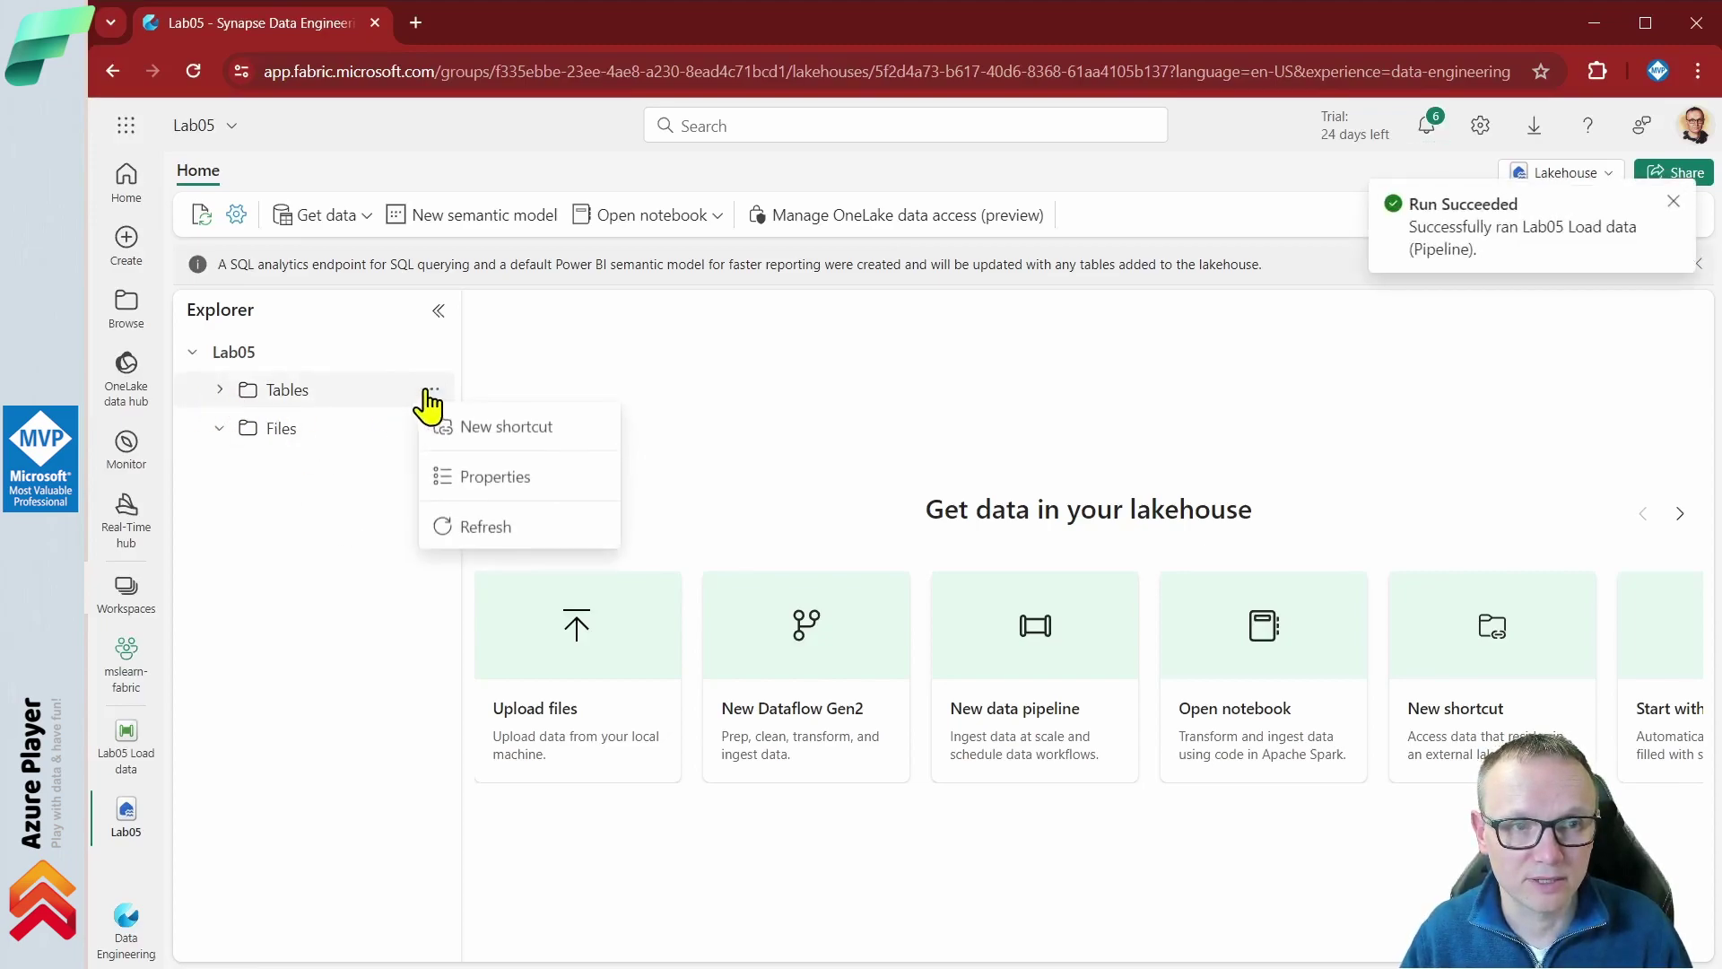
left_click(490, 529)
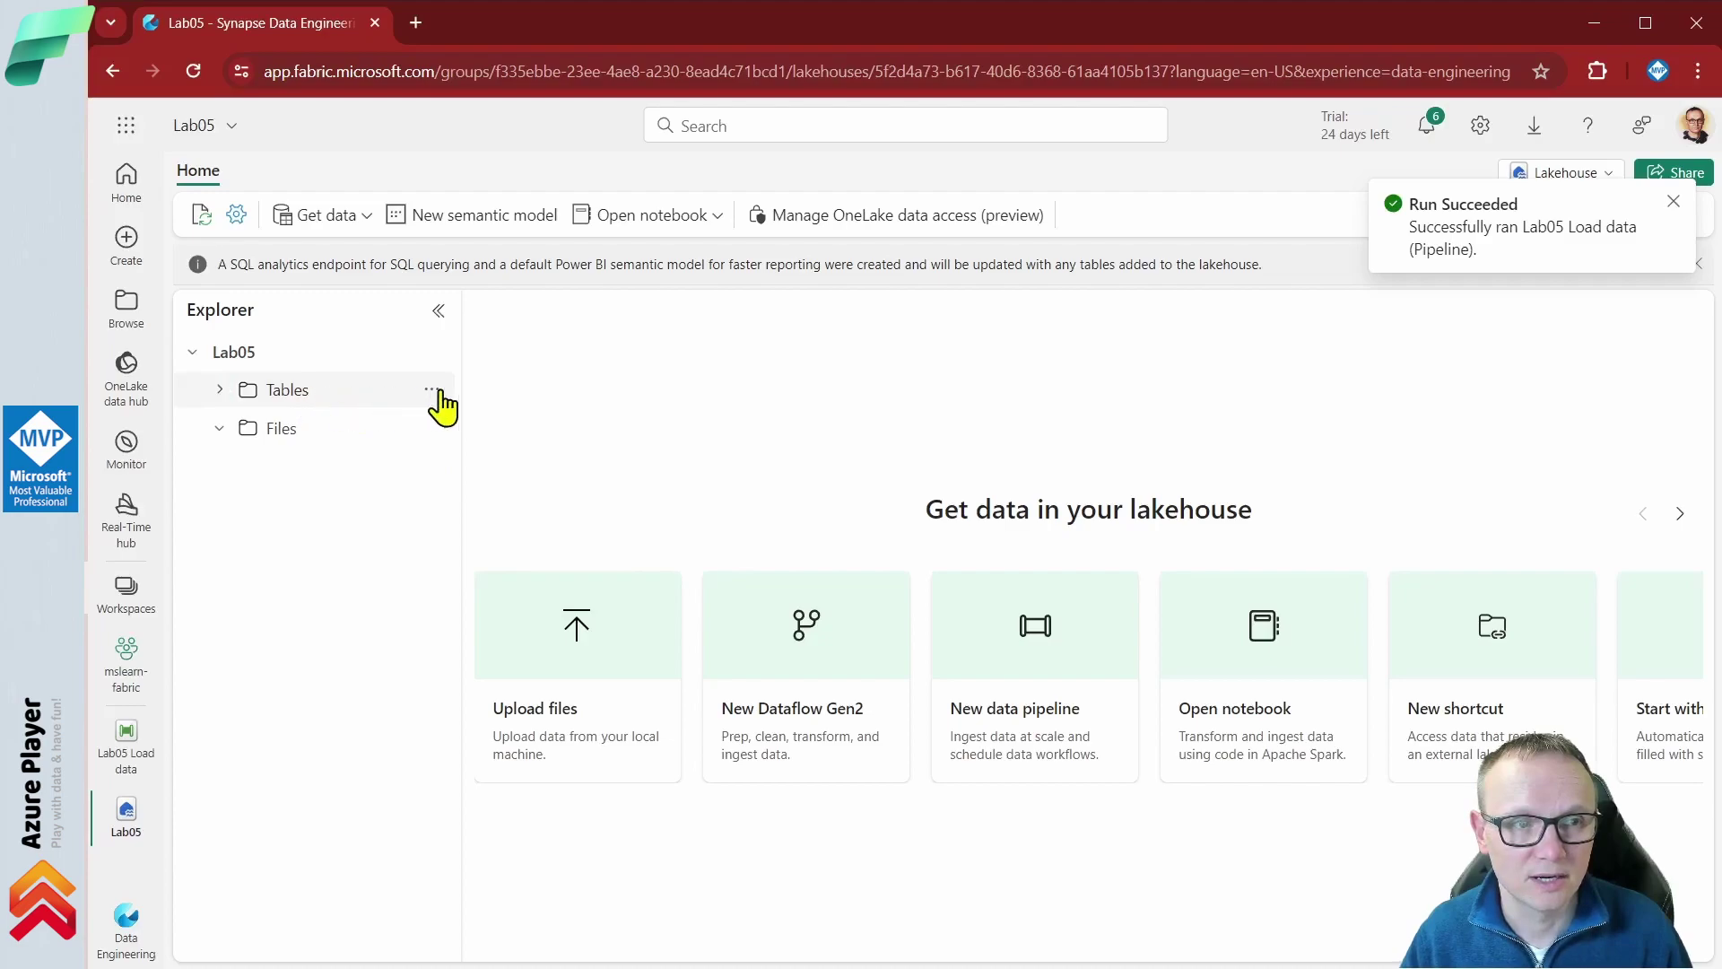
left_click(220, 390)
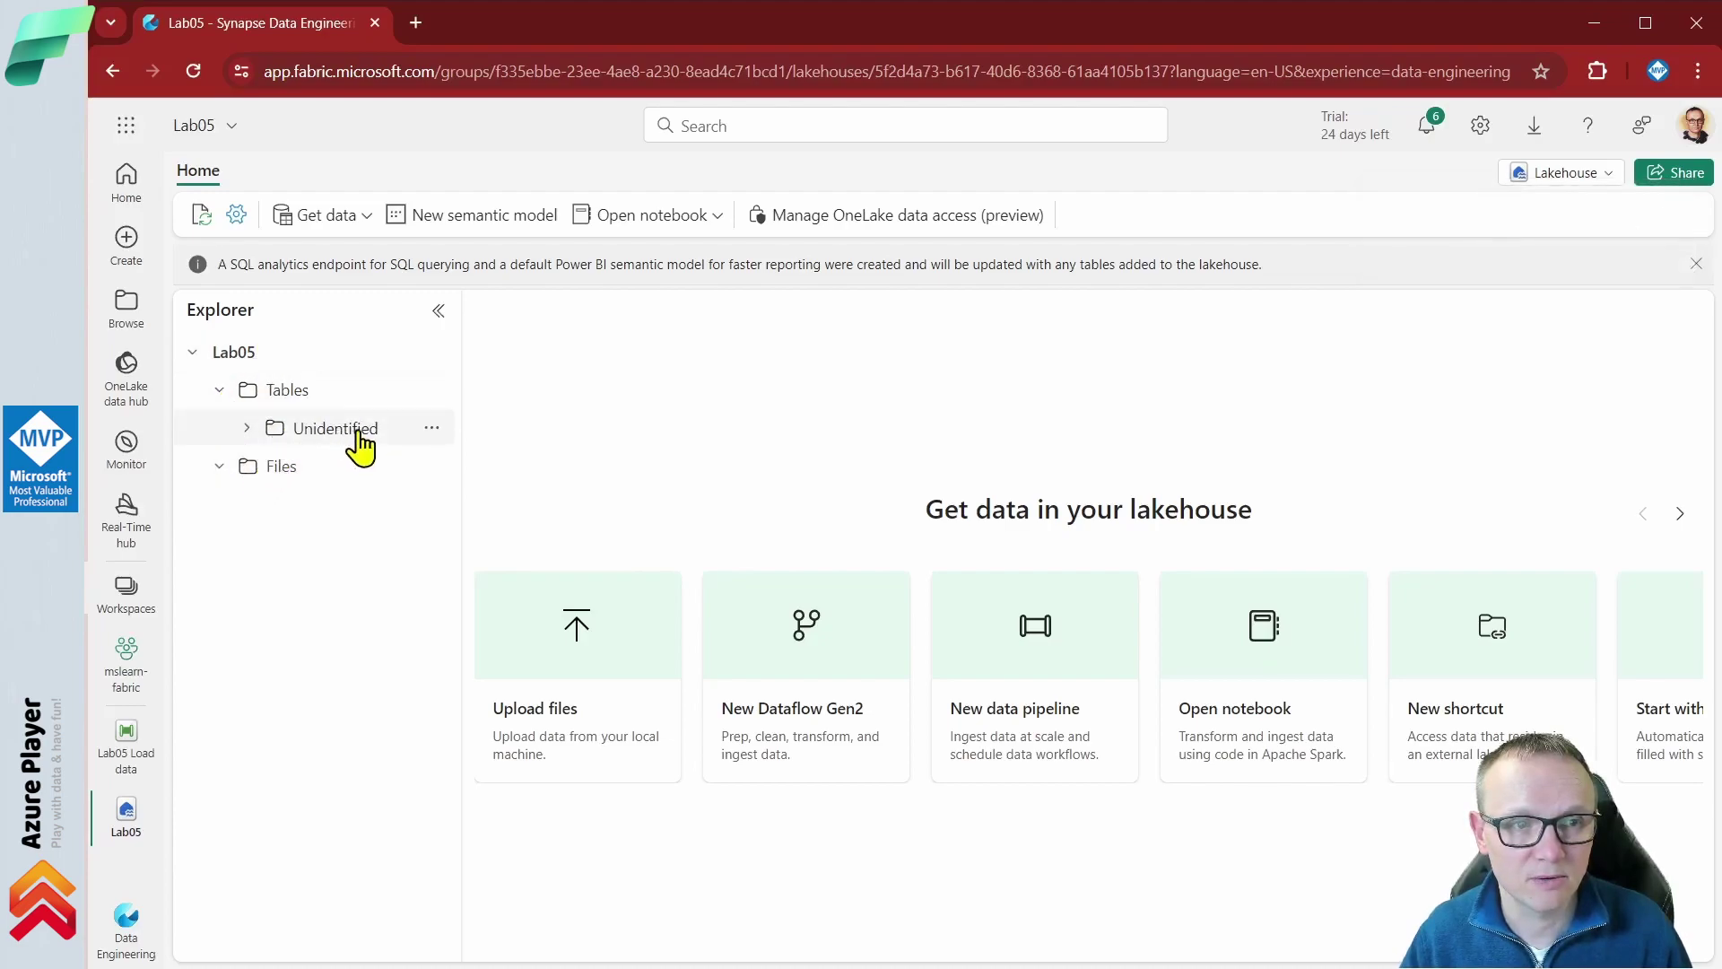
left_click(246, 430)
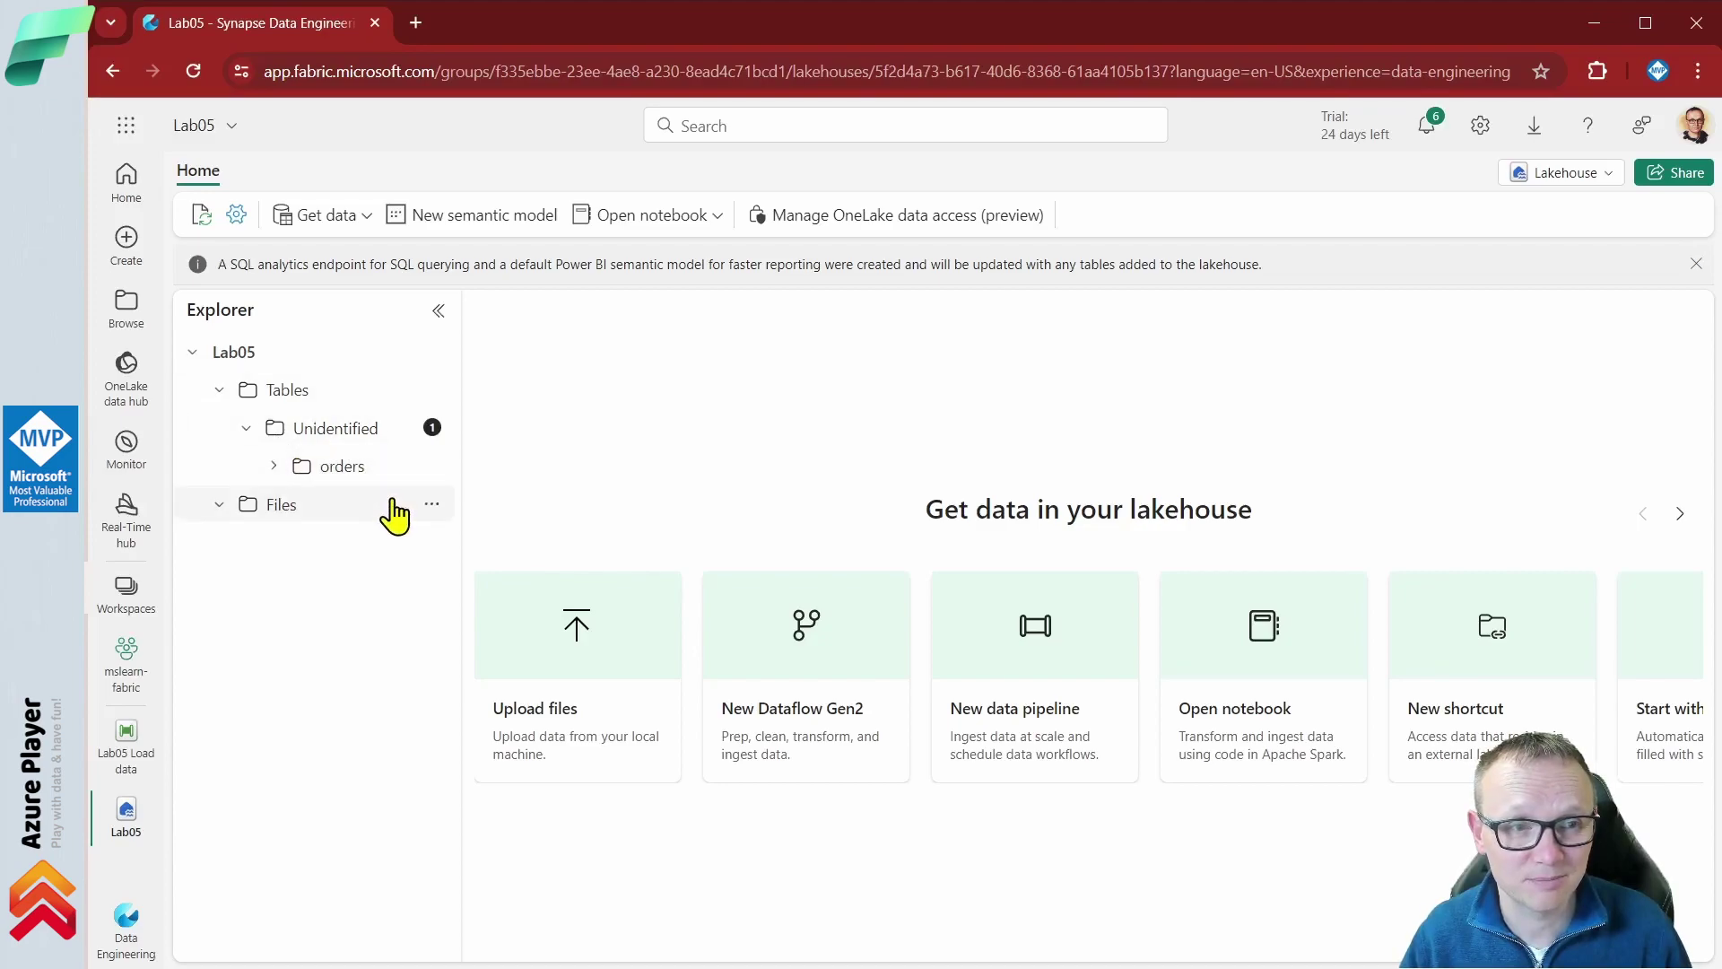
left_click(274, 465)
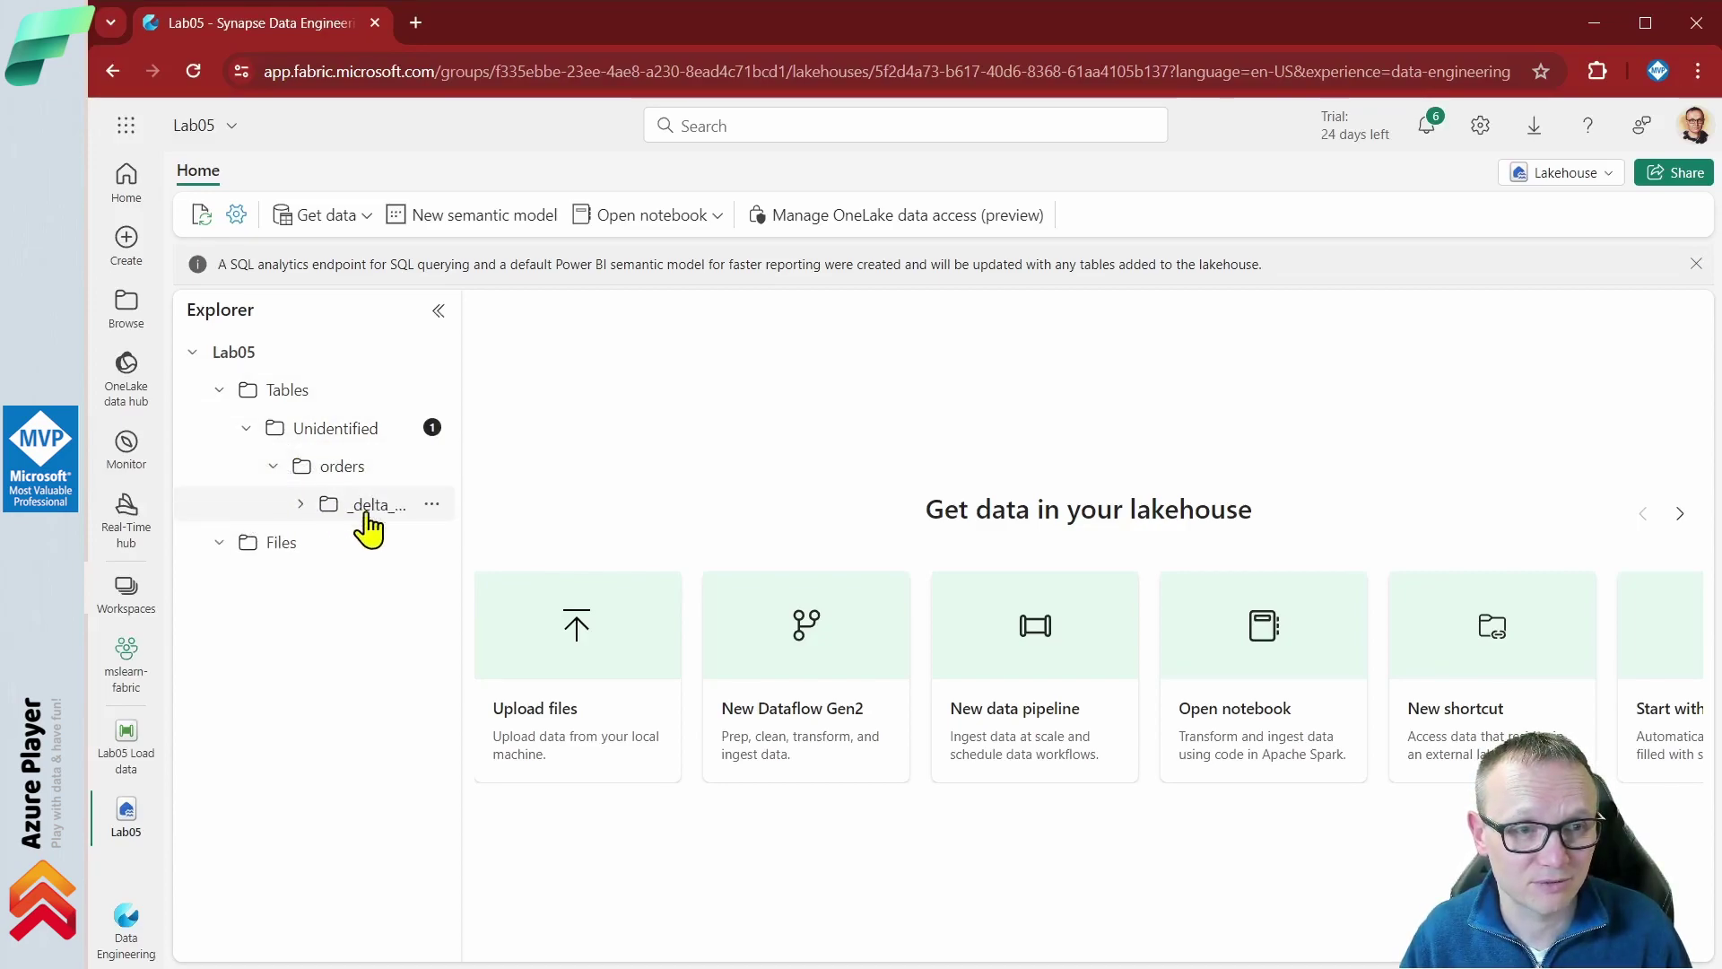
left_click(348, 470)
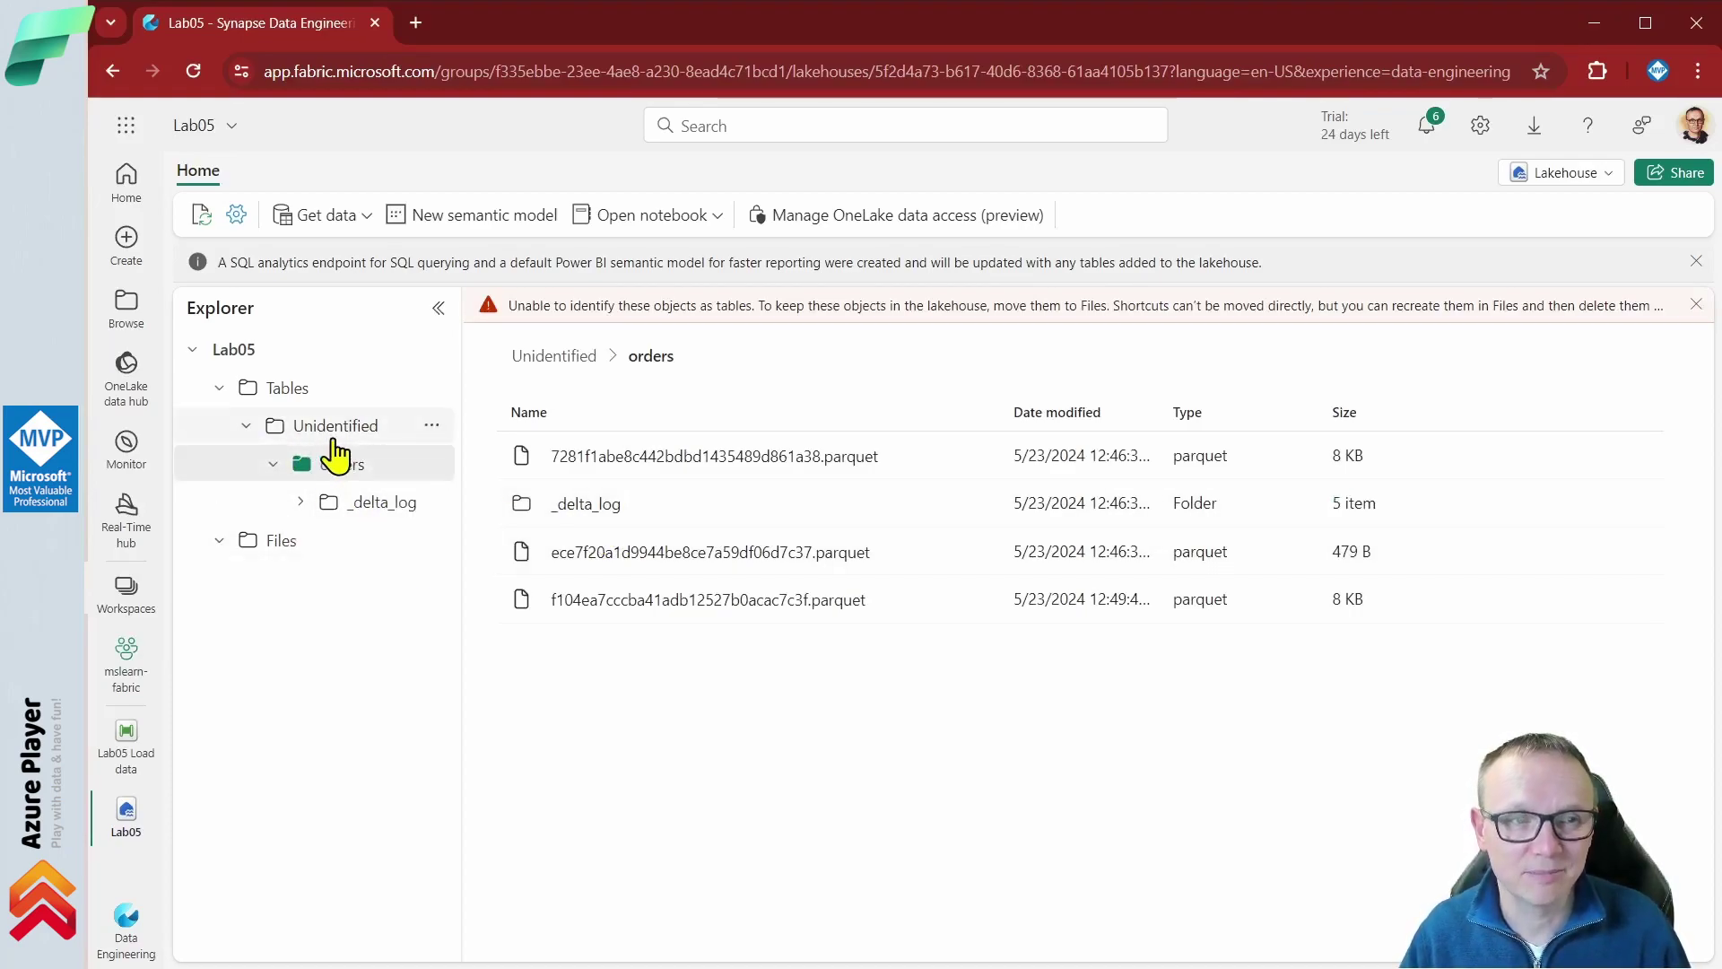
Refresh the lakehouse tables again and preview the rows and columns of the orders table.
left_click(432, 387)
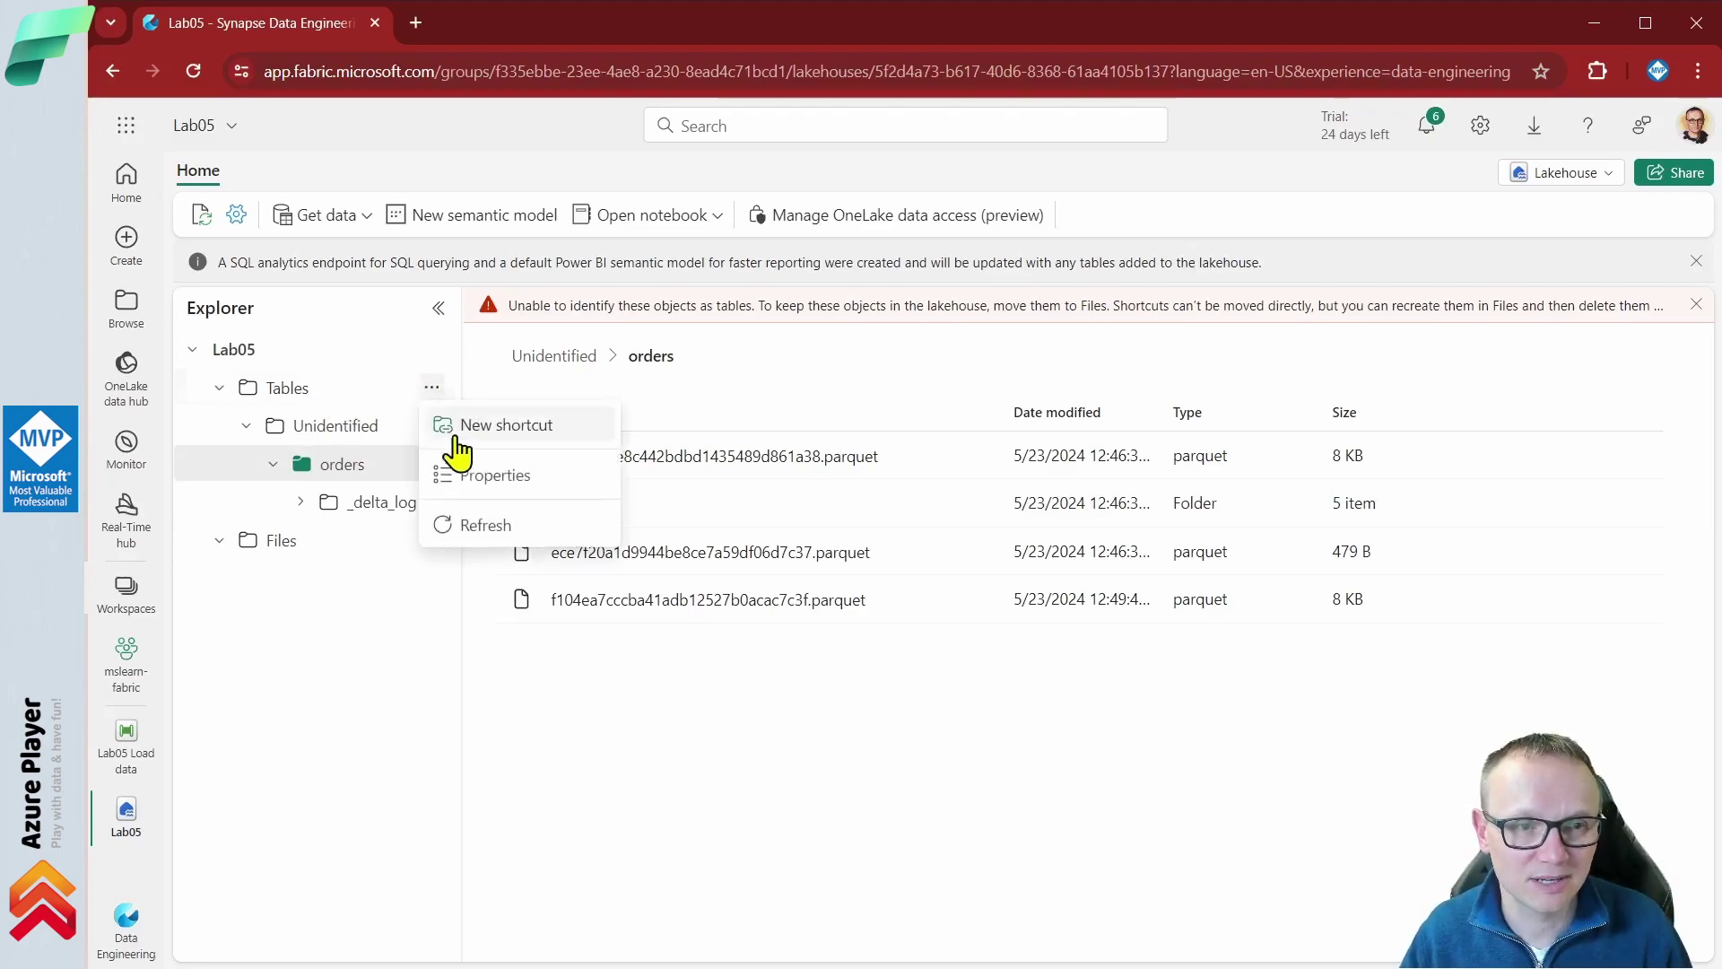
left_click(490, 531)
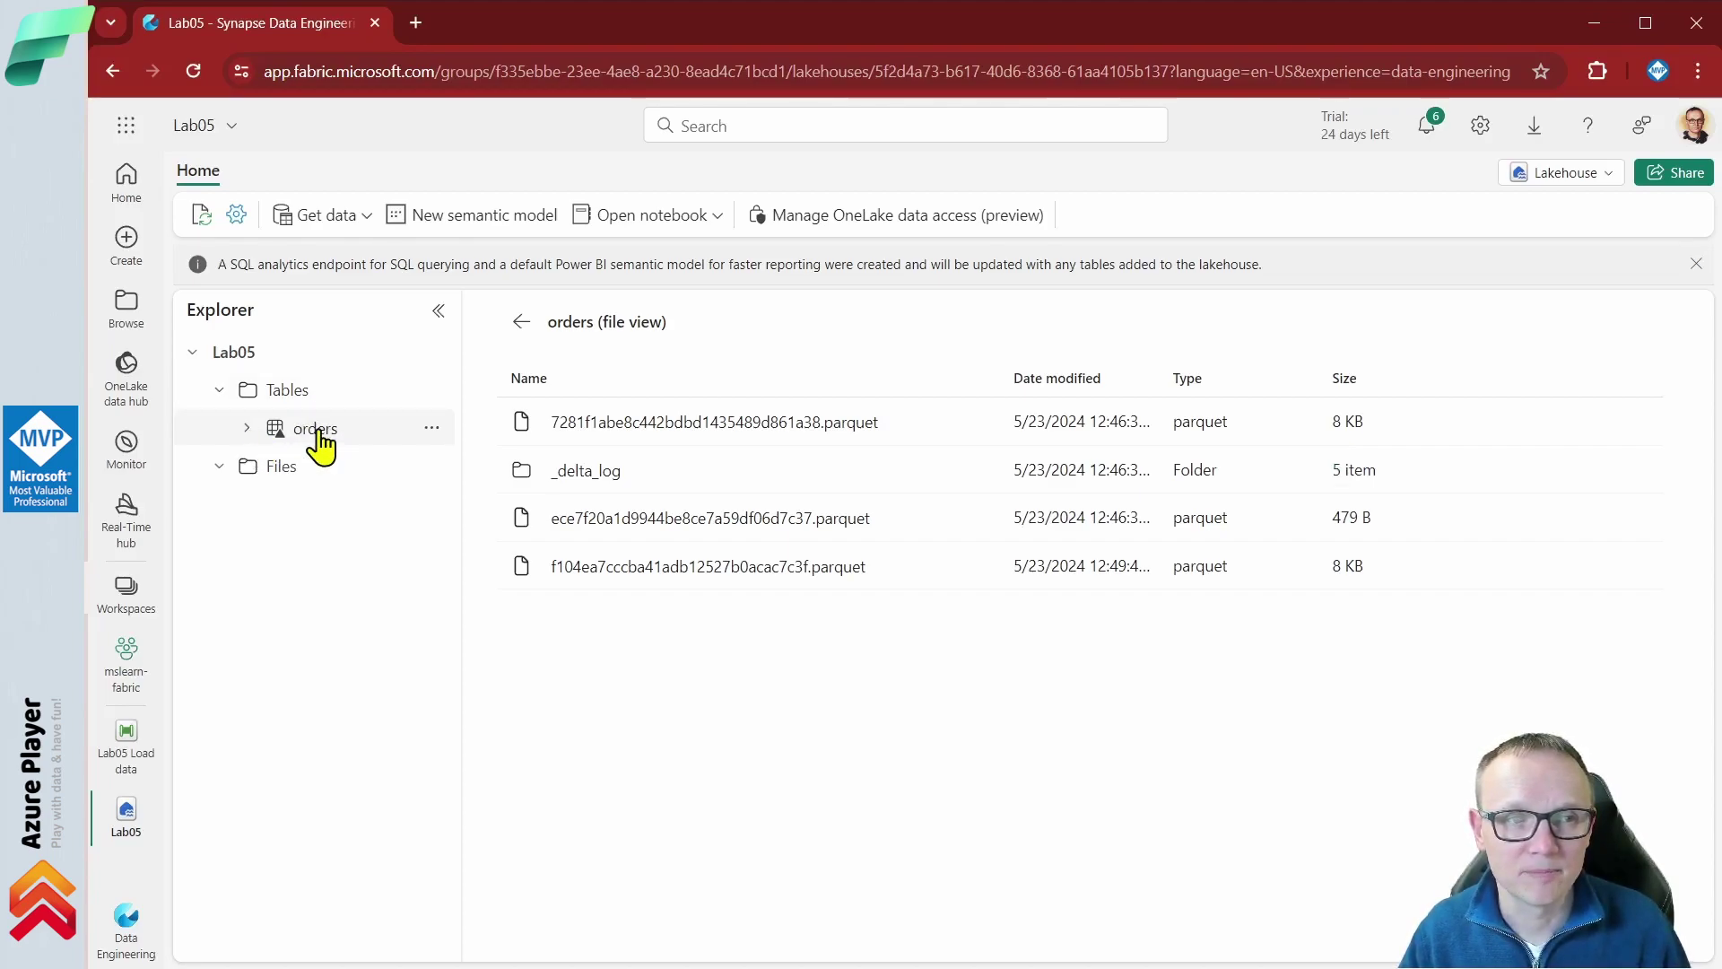
left_click(316, 430)
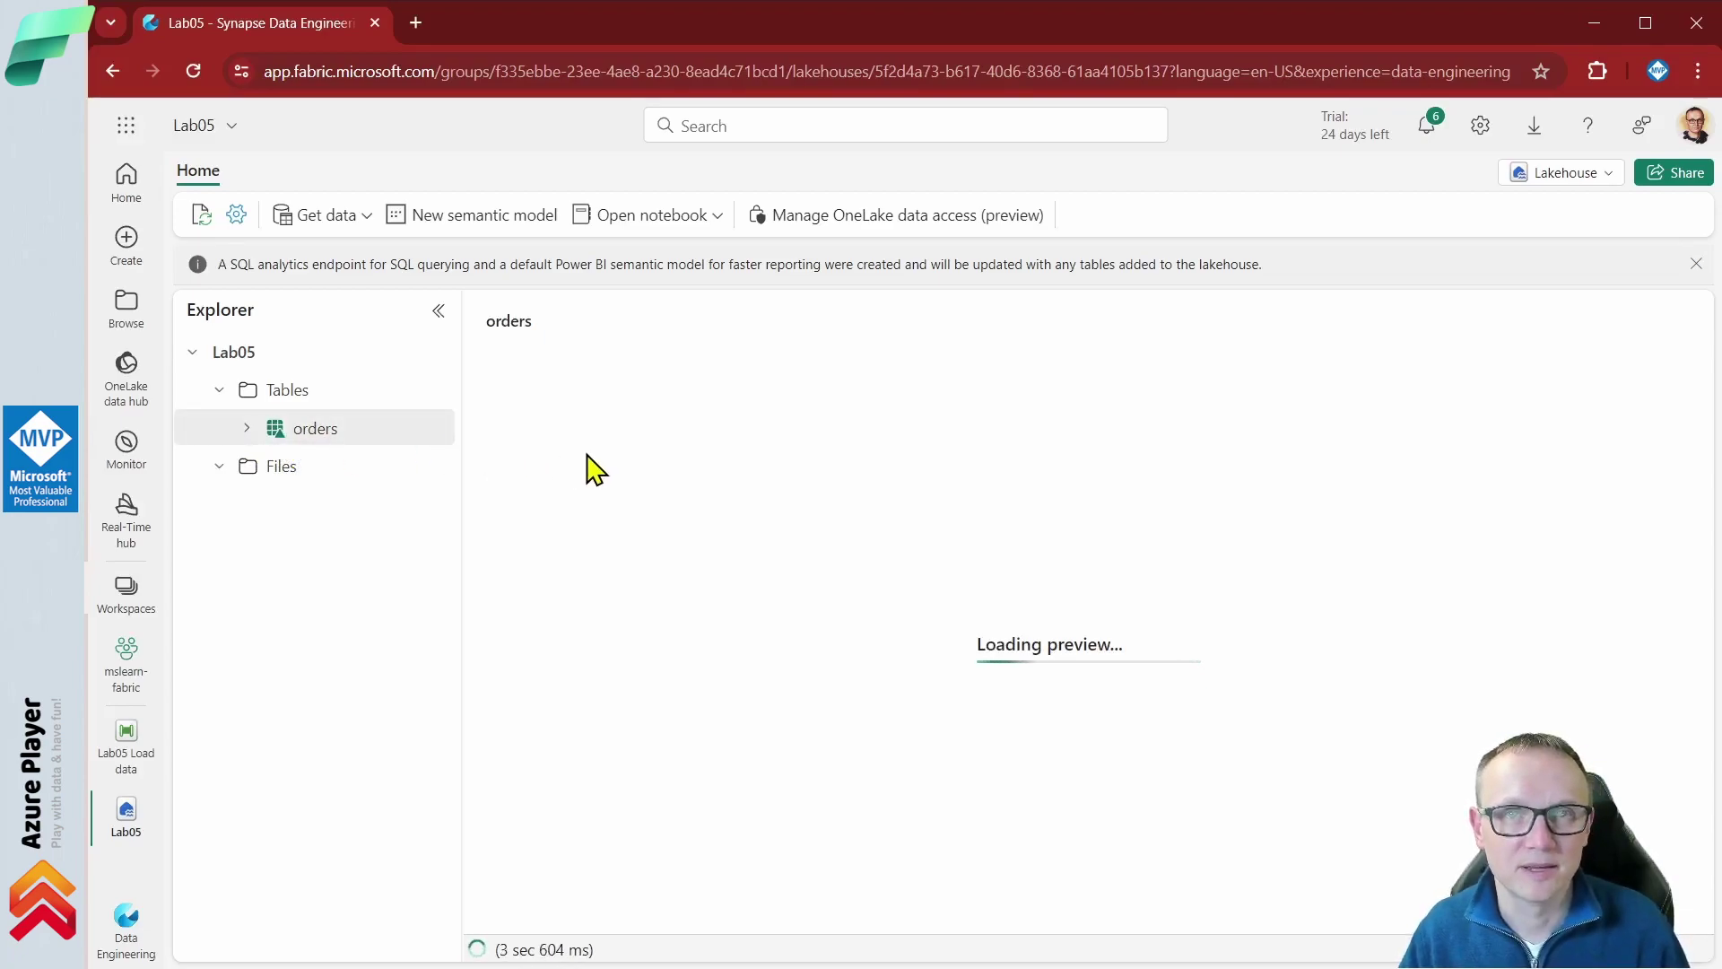
left_click(305, 430)
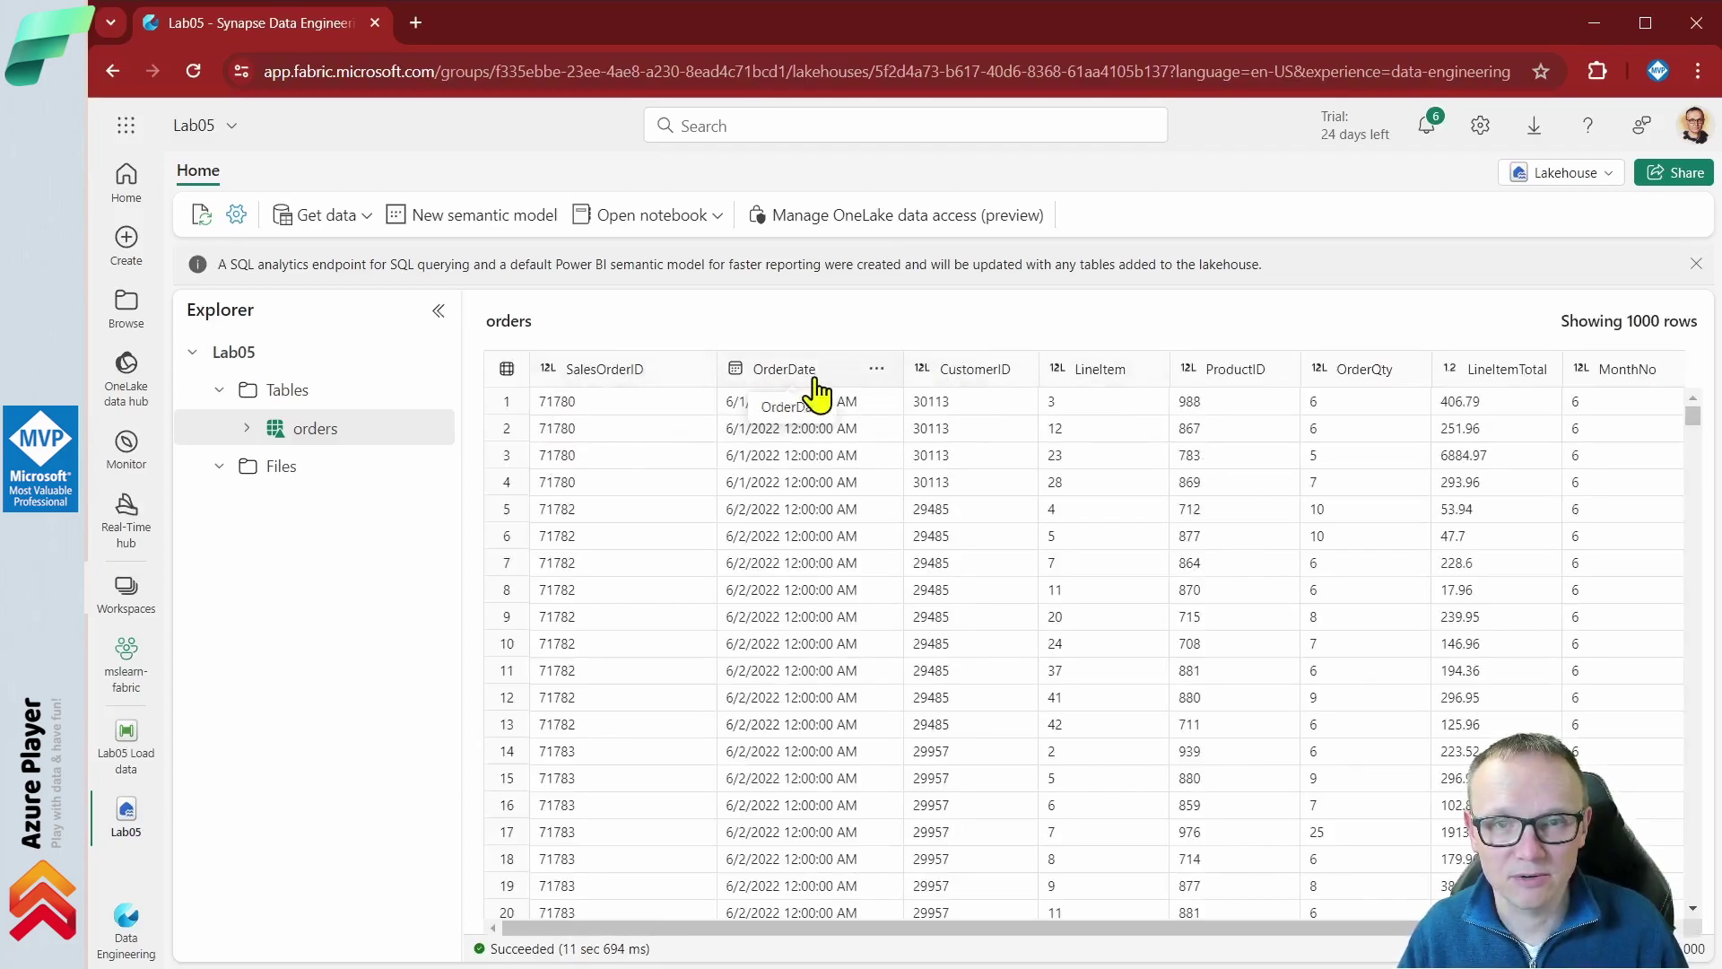
scroll(1011, 932, "right", 1)
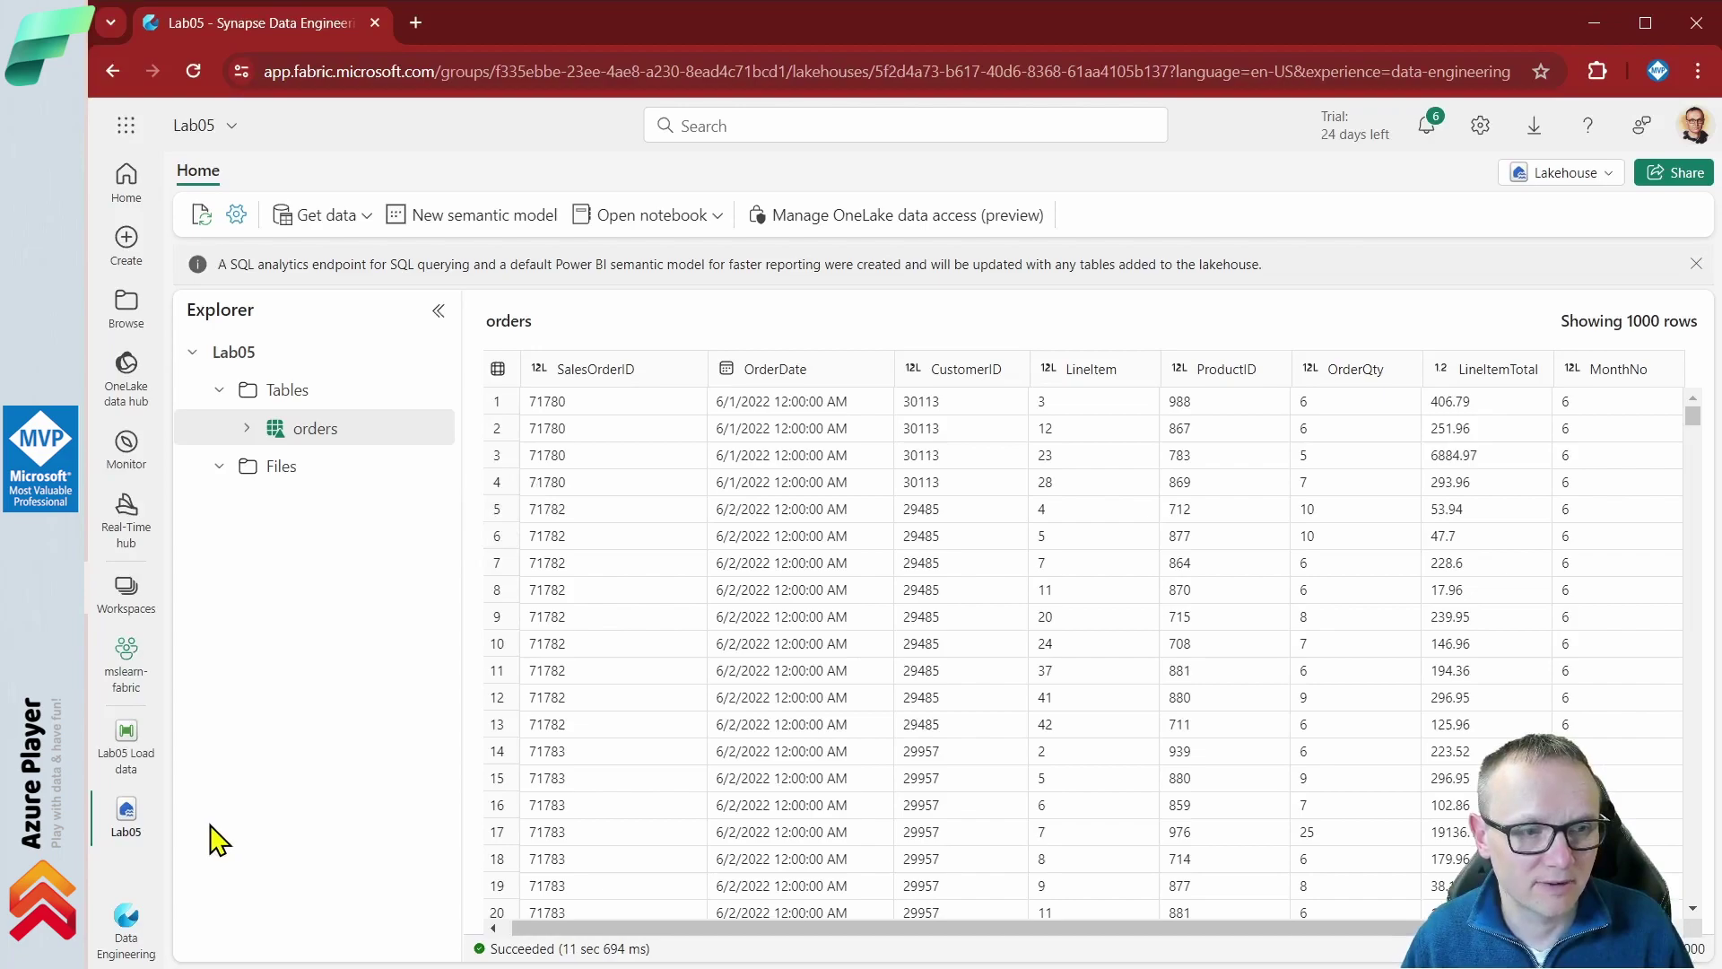
Open Dataflow 1 from the pipeline's Dataflow activity, expand its query settings and display the orders query's script in the Advanced editor.
left_click(124, 750)
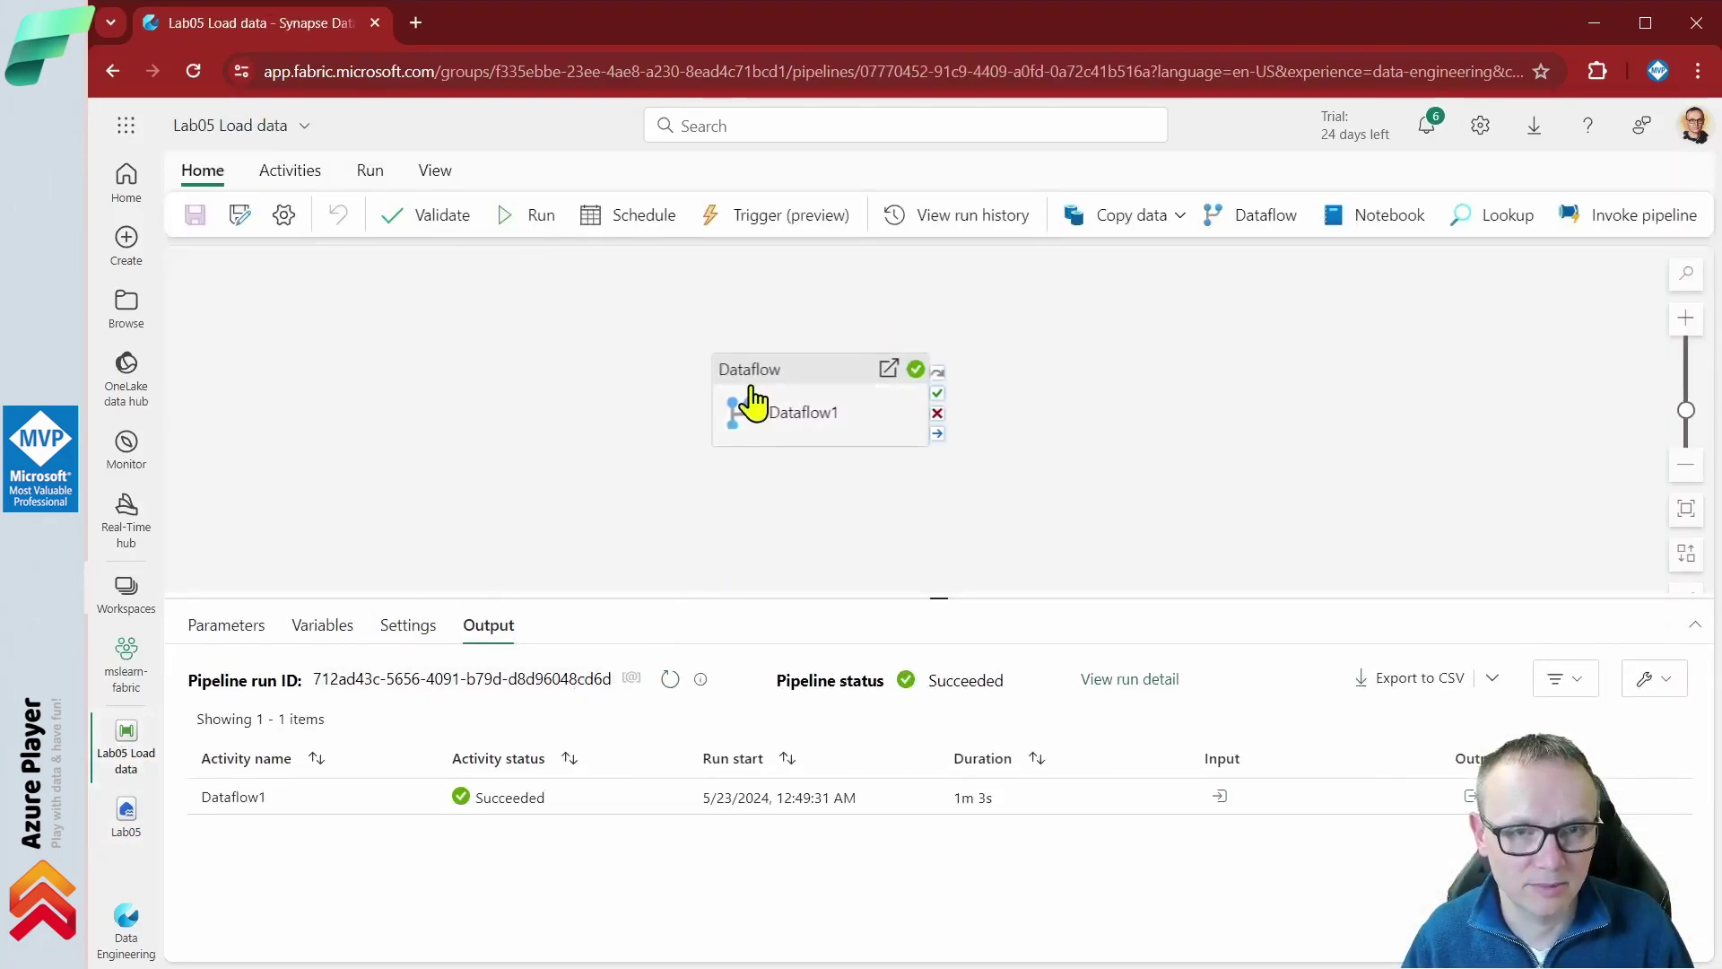
left_click(808, 375)
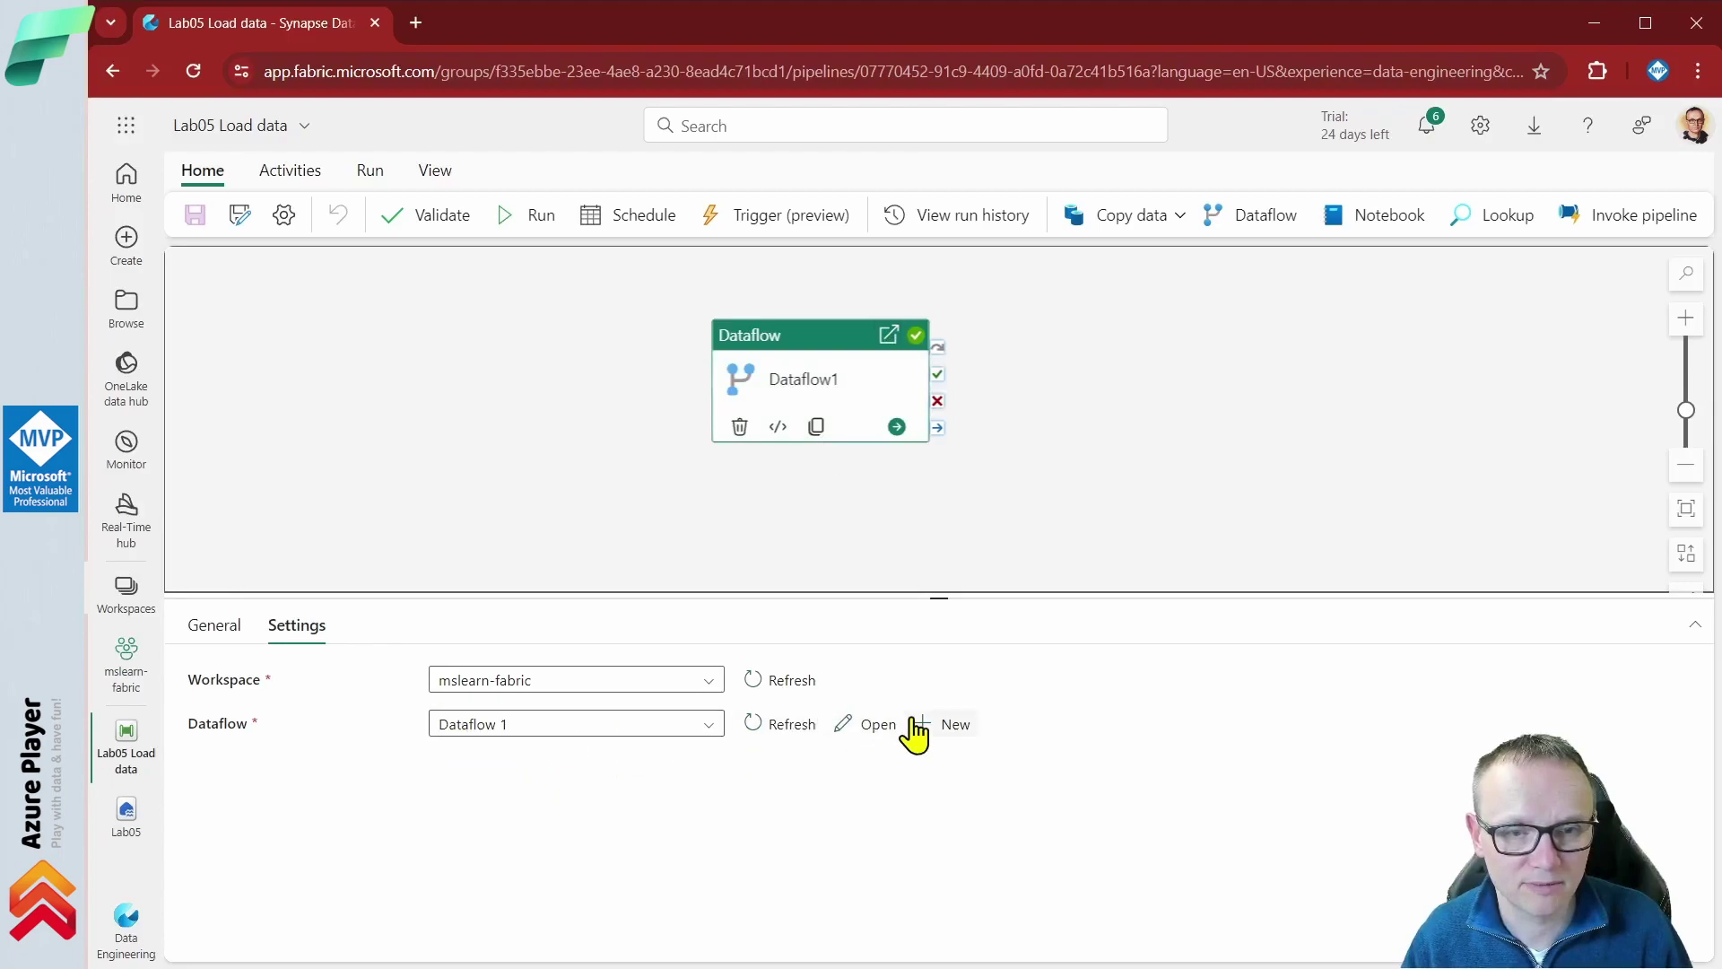
left_click(857, 725)
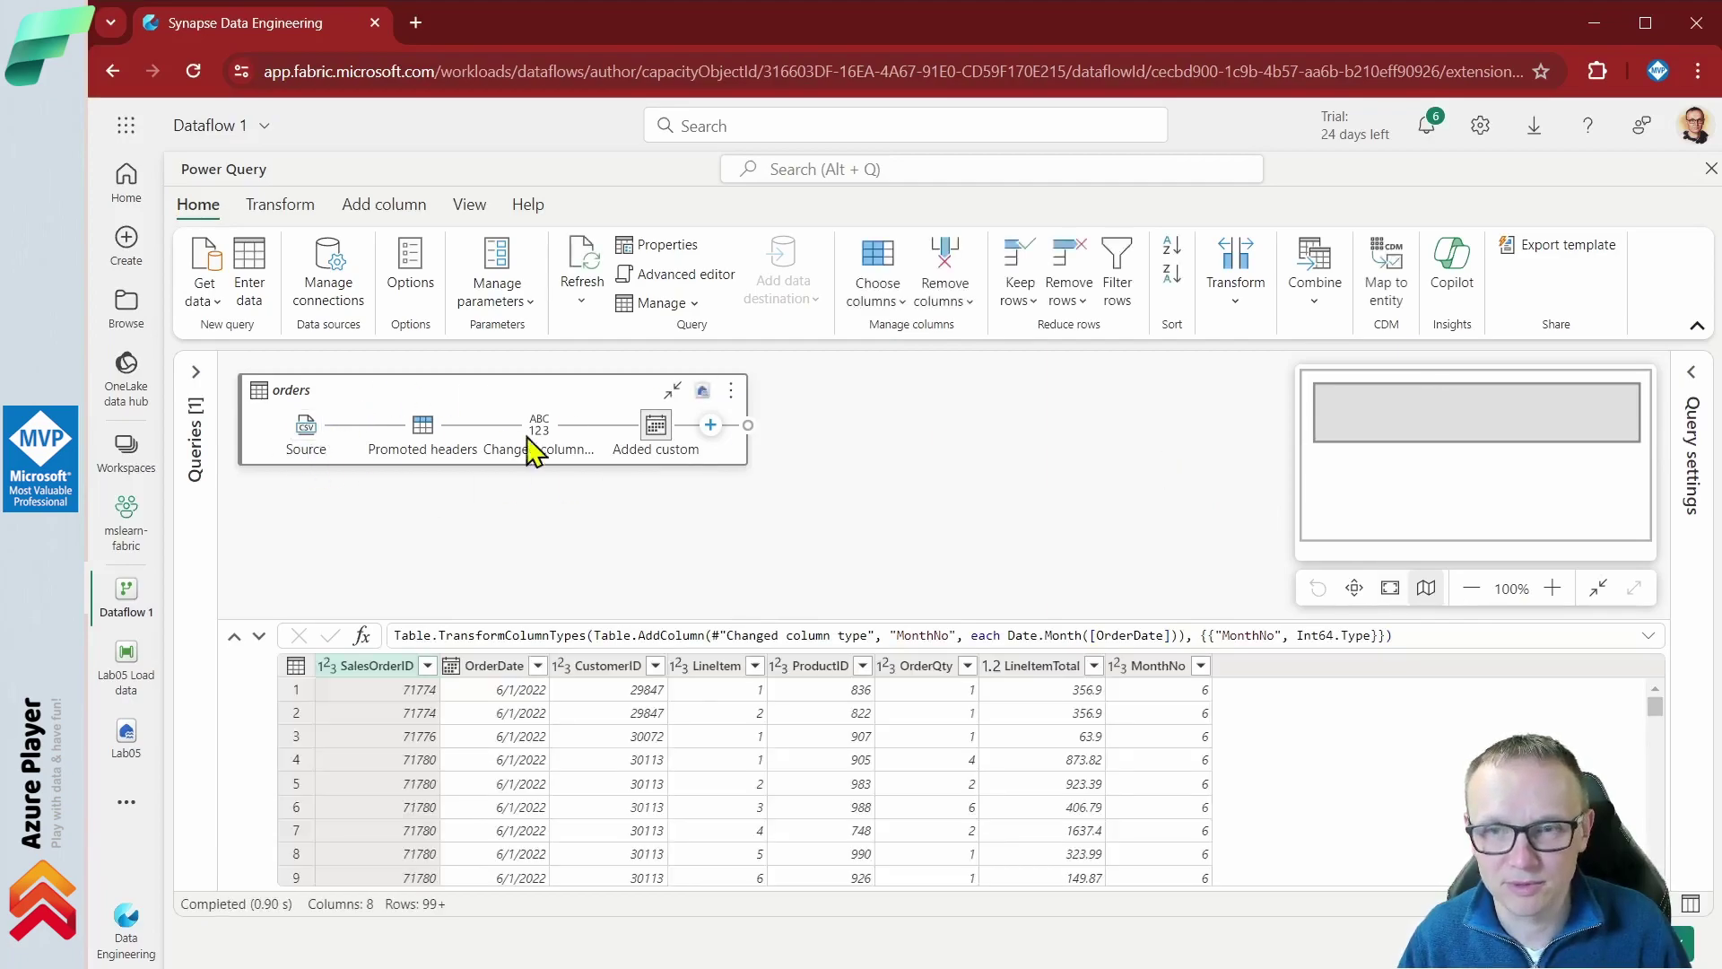
left_click(1690, 375)
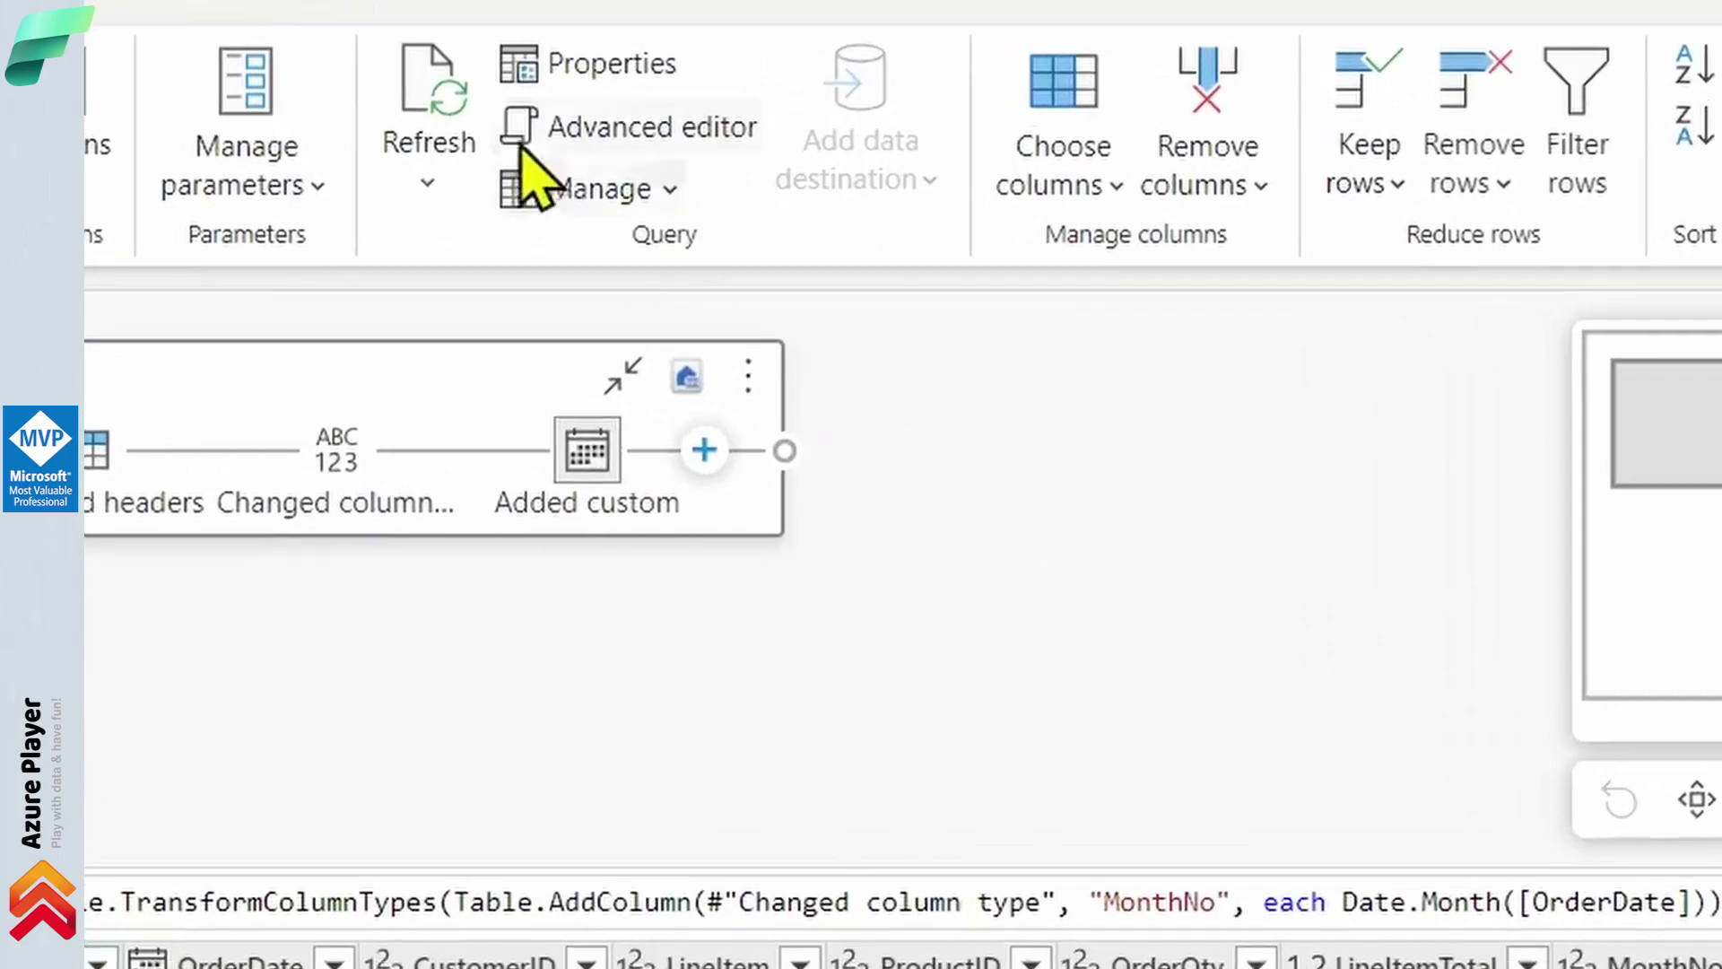
left_click(644, 110)
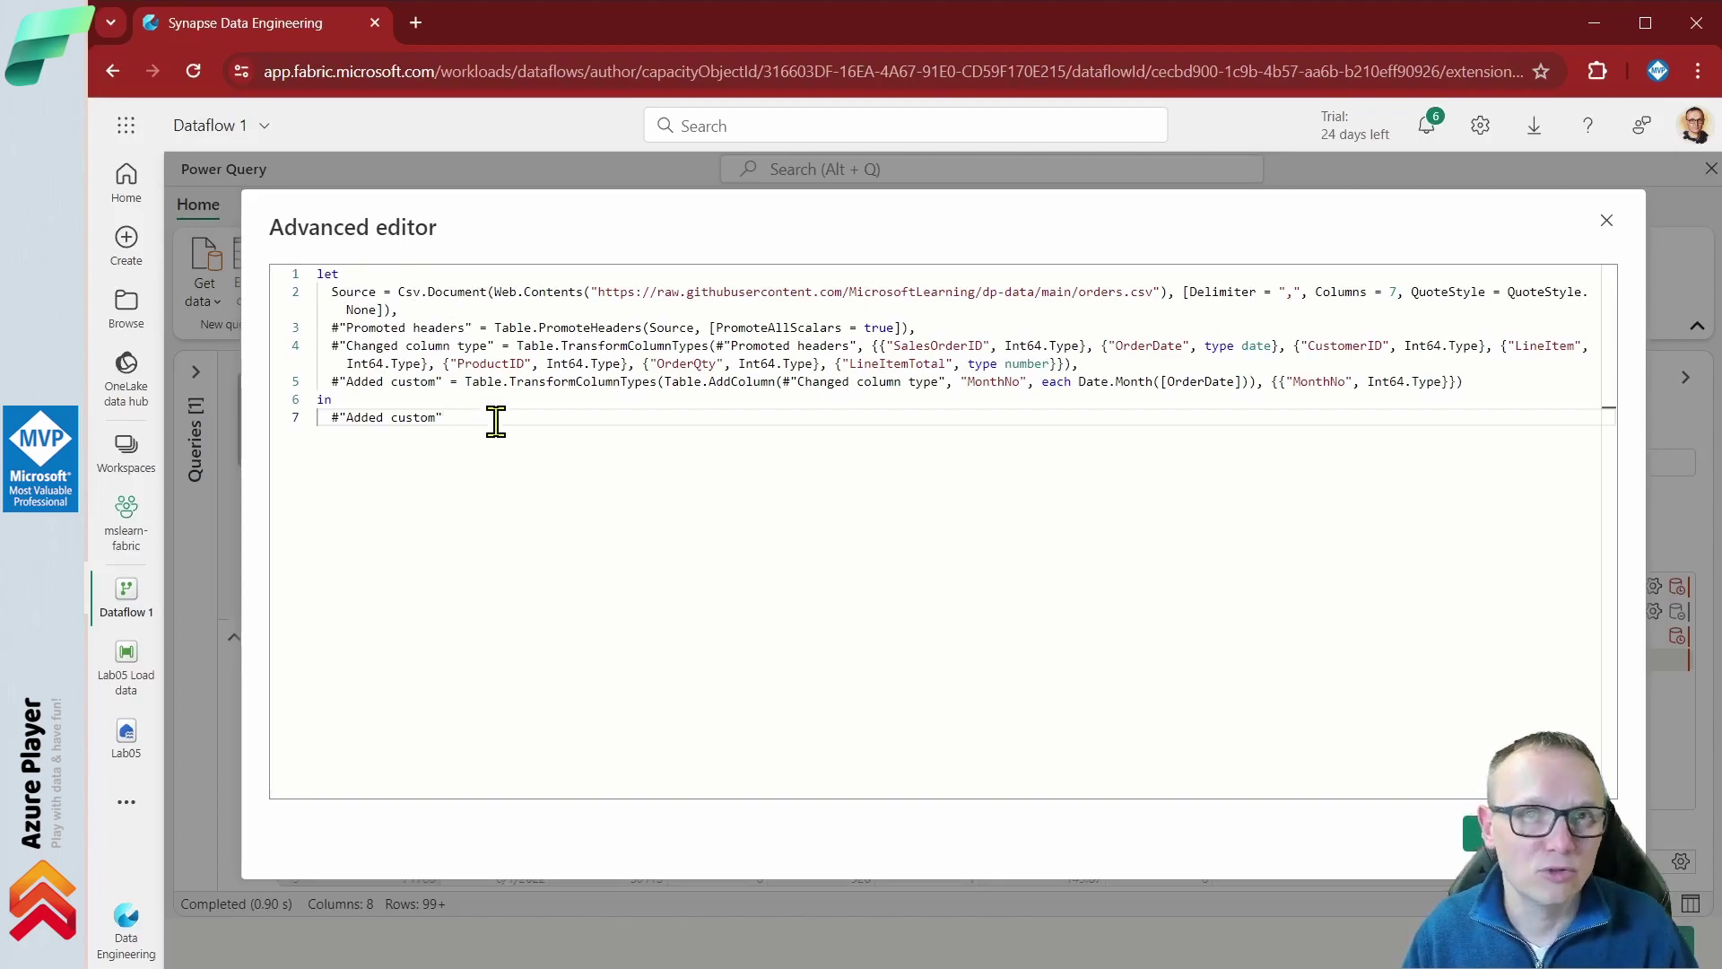
Select the entire M script of the orders query and copy it.
left_click_drag(488, 415, 277, 241)
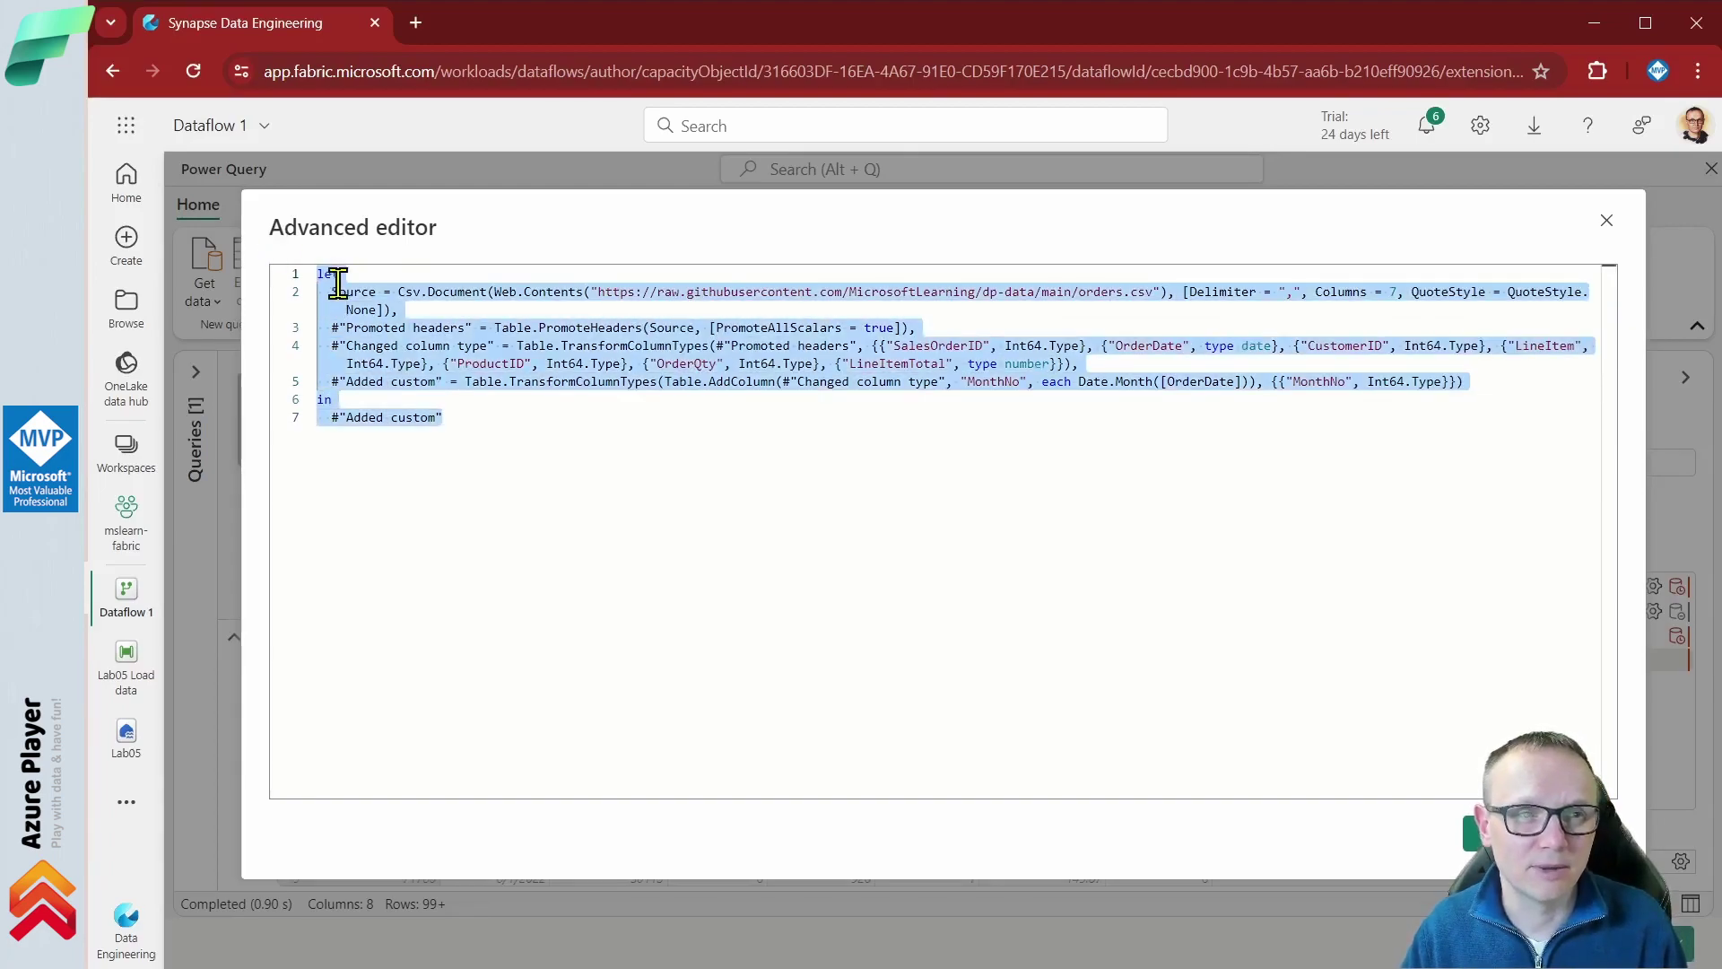
right_click(365, 296)
left_click(396, 354)
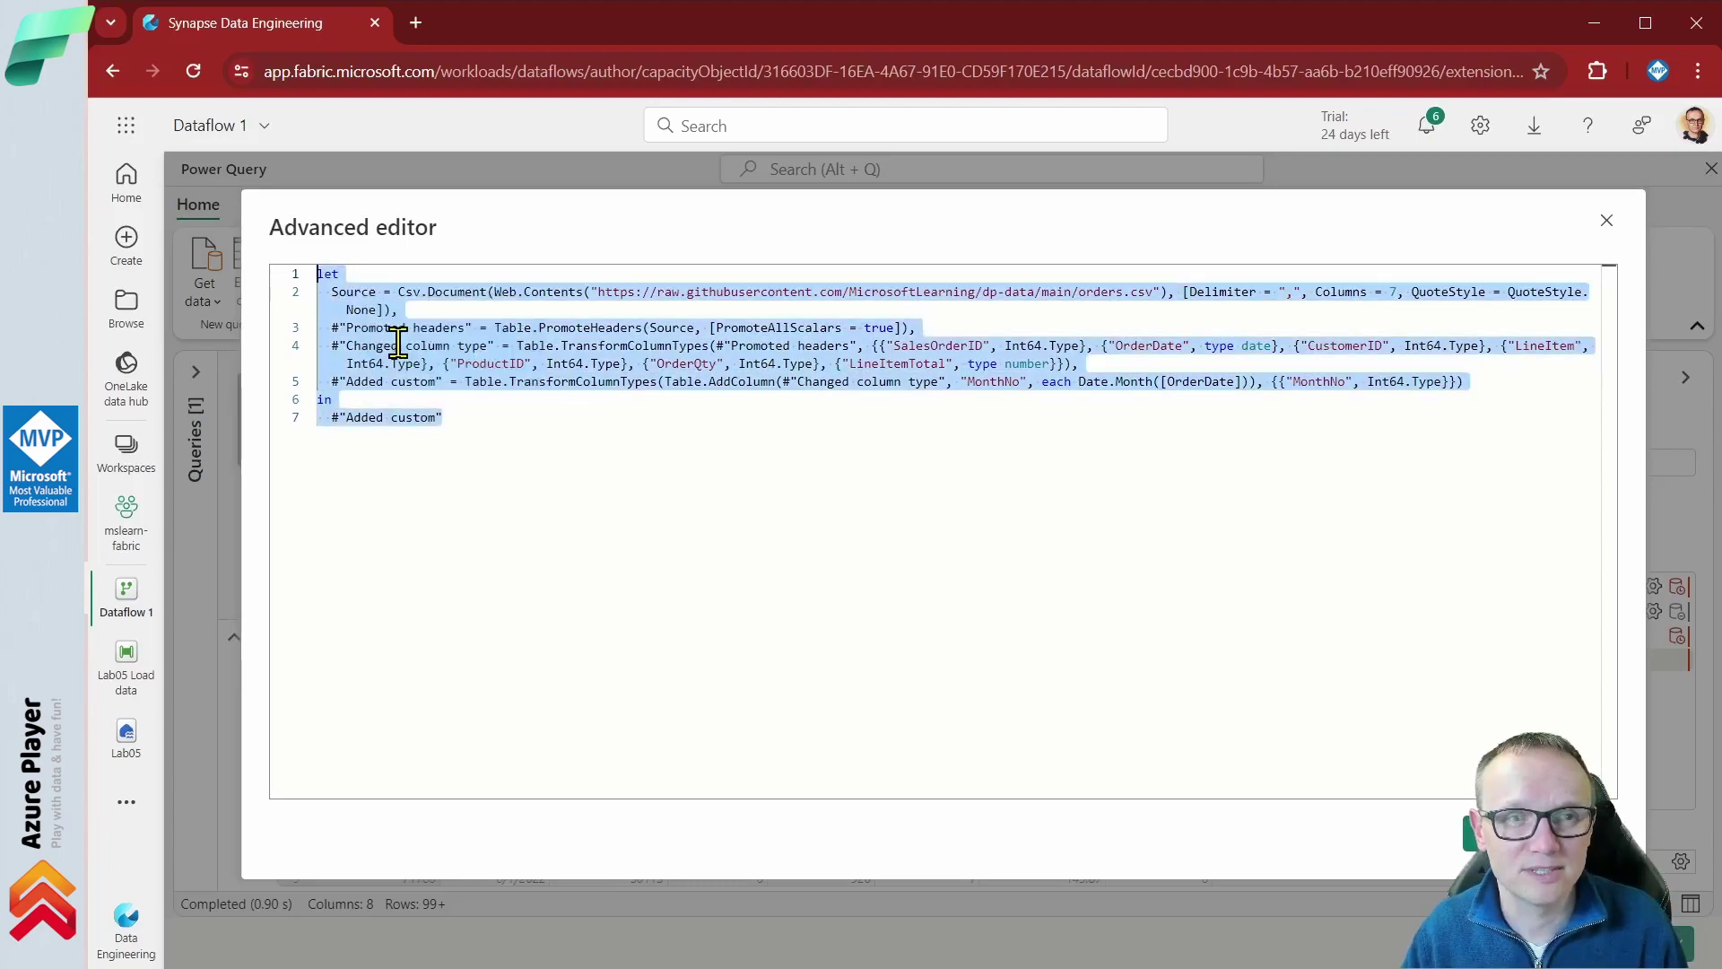
left_click(469, 432)
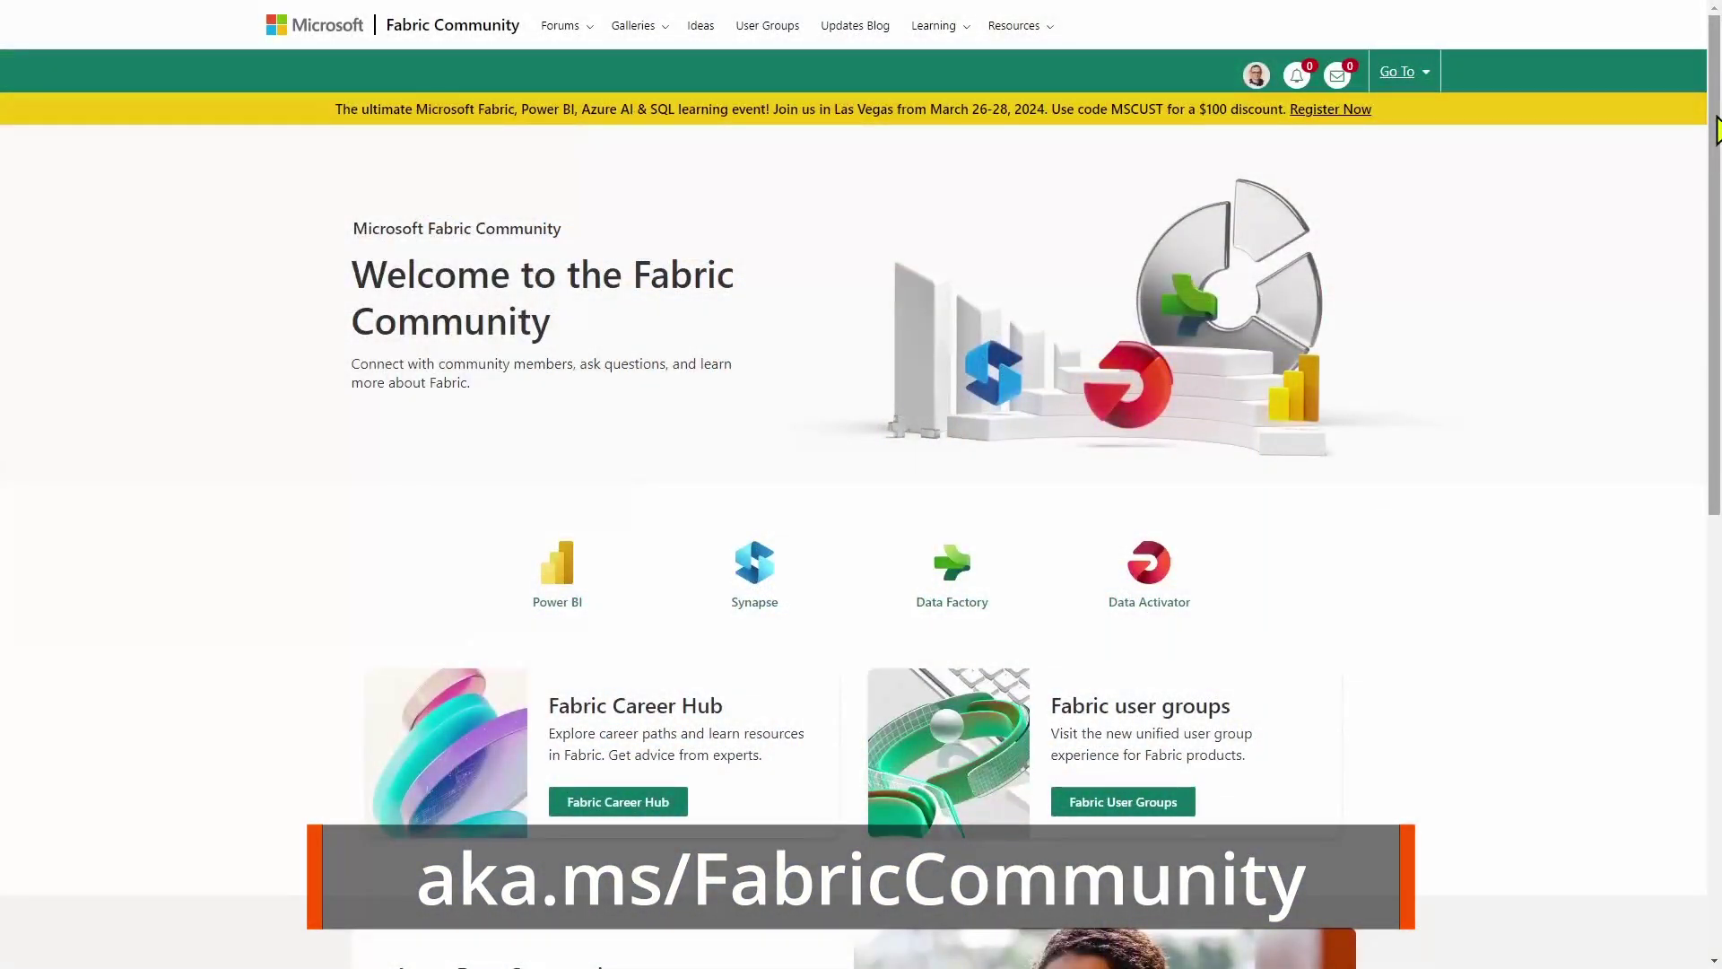
left_click_drag(1718, 130, 1718, 291)
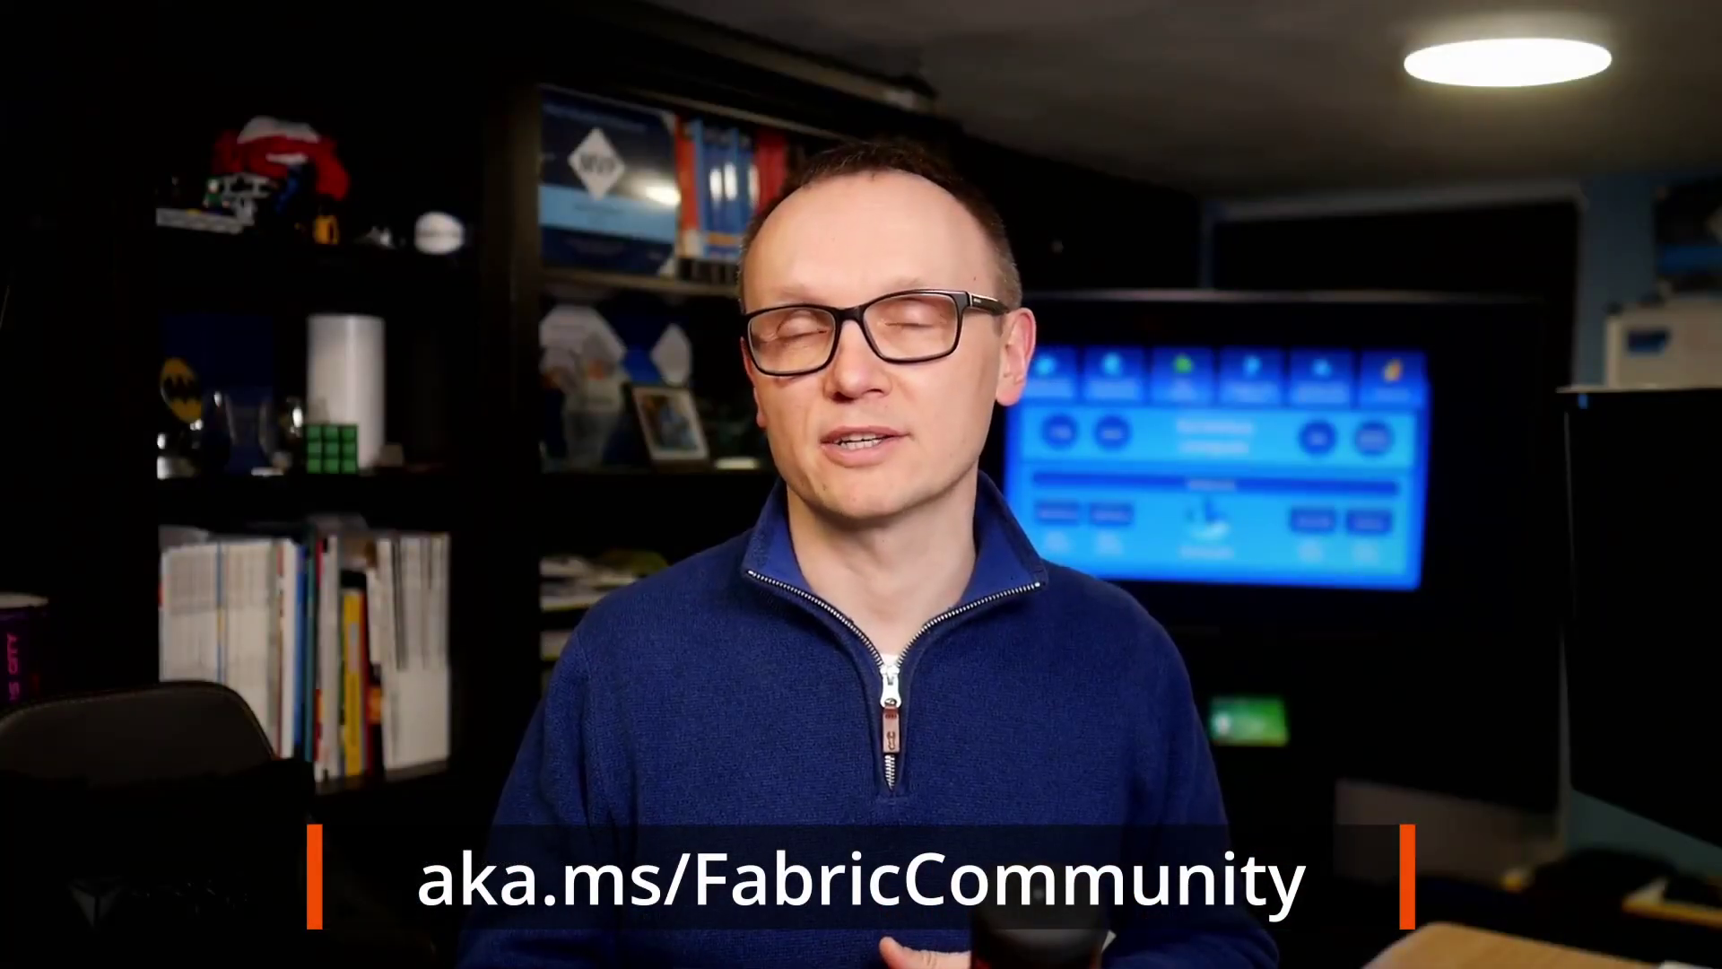